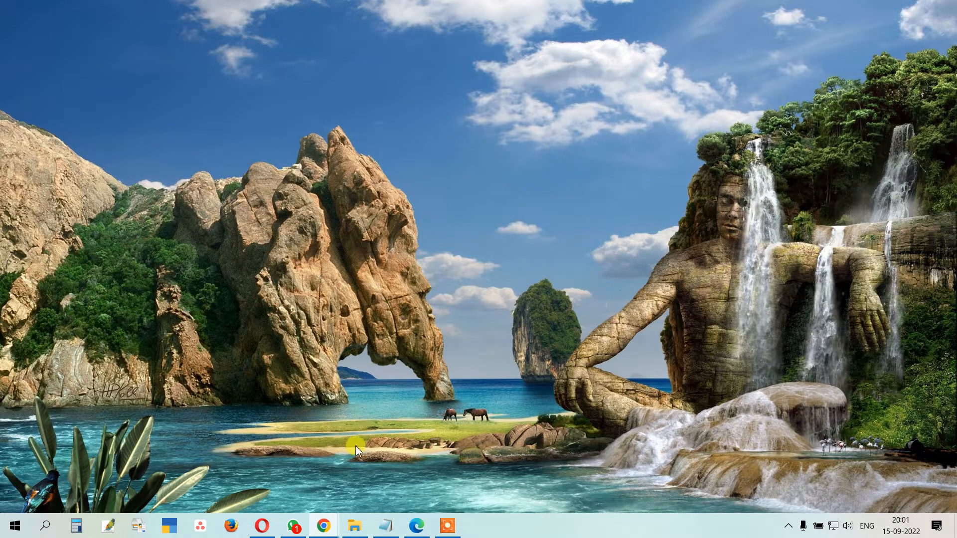
Step: Switch to the Chrome window showing java.com's 64-bit Java for Windows download page
{"action": "mouse_move", "coordinate": [330, 532]}
{"action": "left_click", "coordinate": [281, 486]}
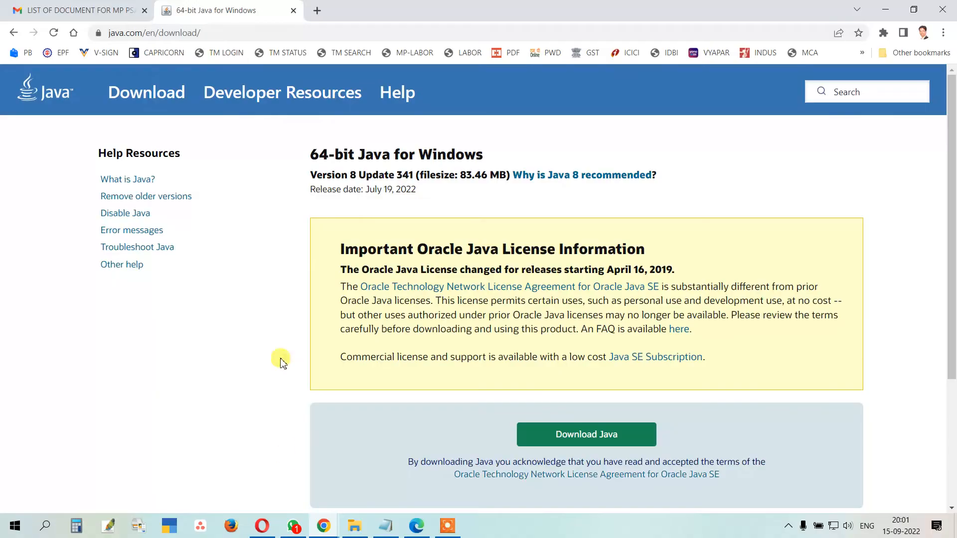
Step: Load MPTENDERS.GOV.IN in a new Chrome tab to reach the eProcurement home page
{"action": "left_click", "coordinate": [317, 11]}
{"action": "left_click", "coordinate": [325, 29]}
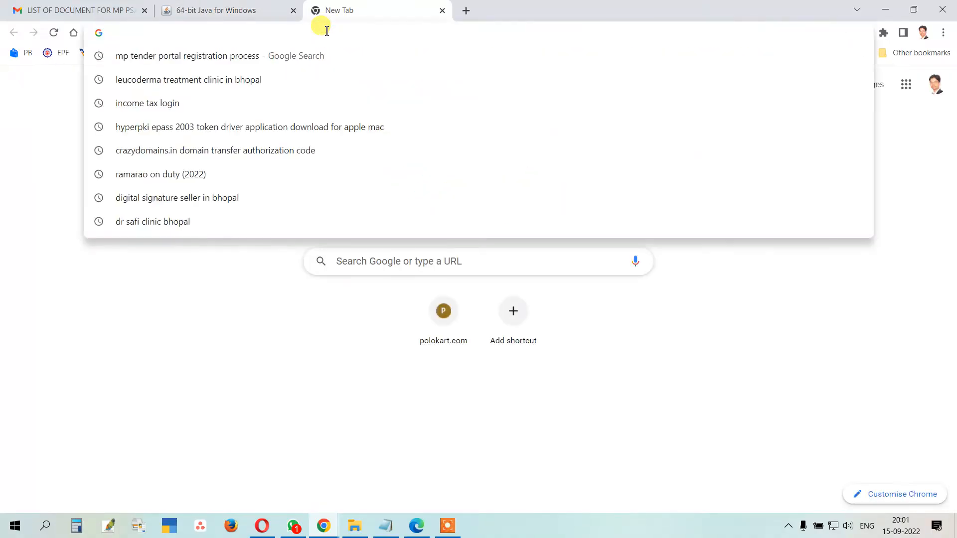
{"action": "type", "text": "M"}
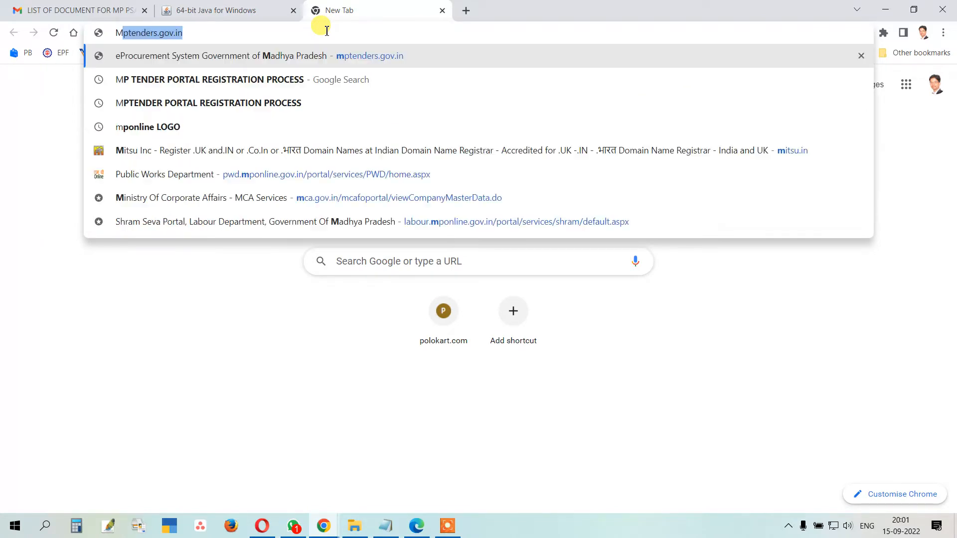
{"action": "type", "text": "PTENDERS"}
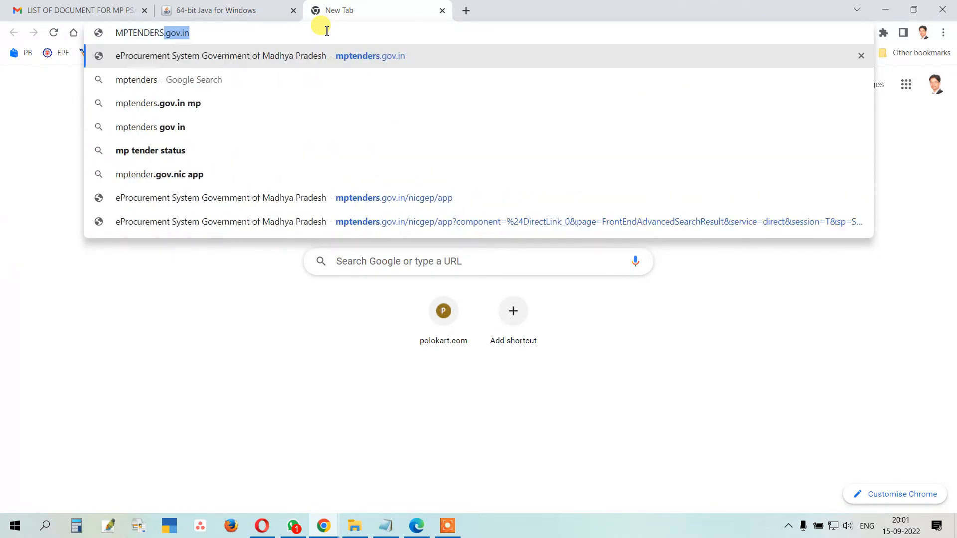
{"action": "type", "text": ".GOV.IN"}
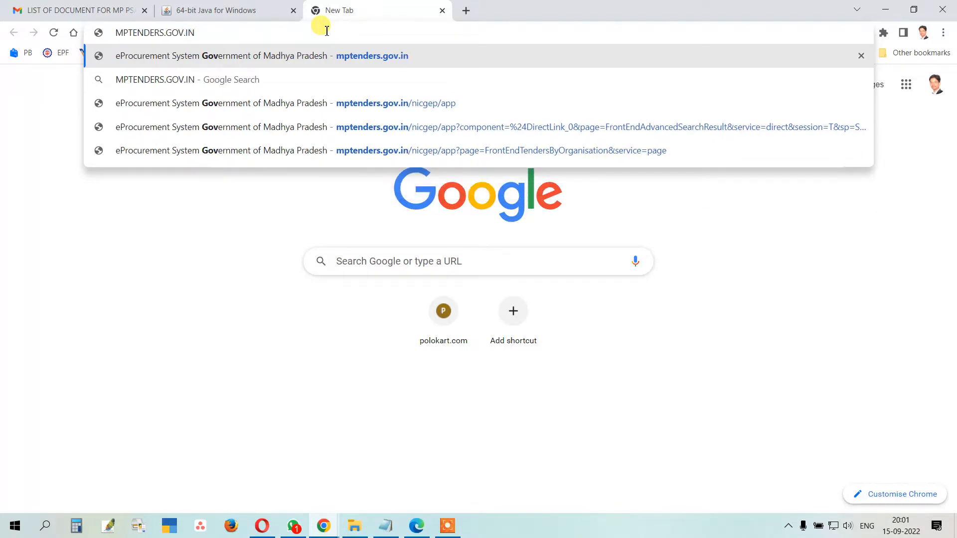
{"action": "key", "text": "Return"}
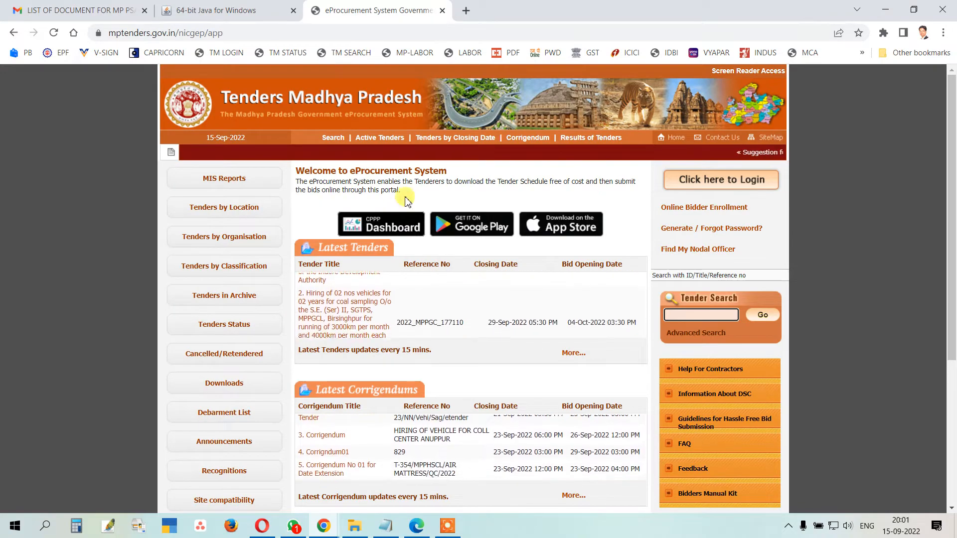
Step: List tenders by organisation and browse down to the PWD- Roads and Bridges tenders
{"action": "left_click", "coordinate": [235, 243]}
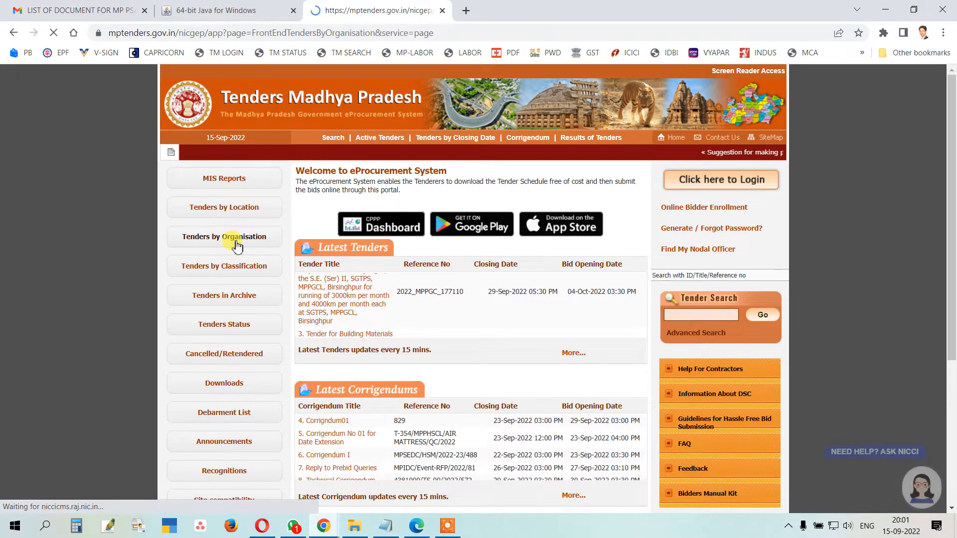
{"action": "scroll", "coordinate": [293, 255], "scroll_direction": "down", "scroll_amount": 20}
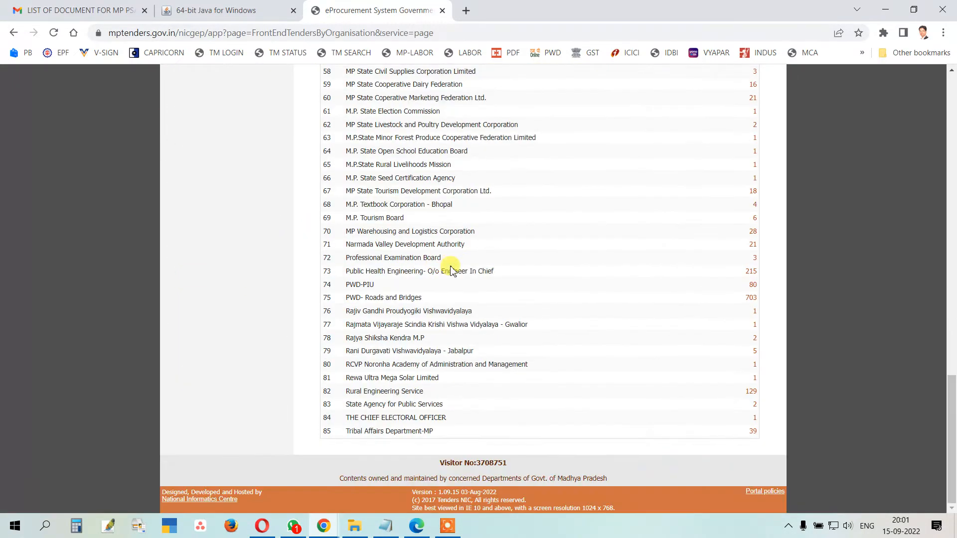
{"action": "scroll", "coordinate": [494, 310], "scroll_direction": "up", "scroll_amount": 20}
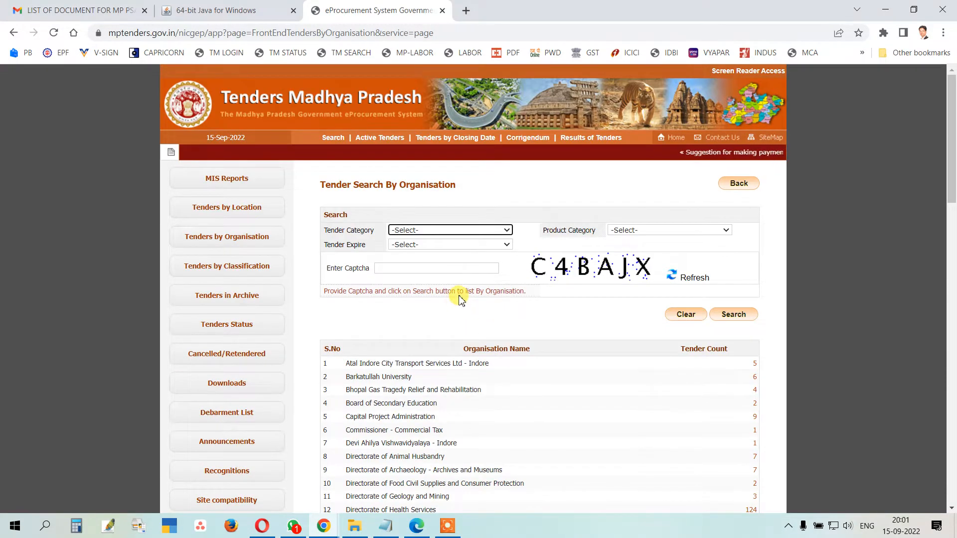
{"action": "scroll", "coordinate": [461, 298], "scroll_direction": "down", "scroll_amount": 3}
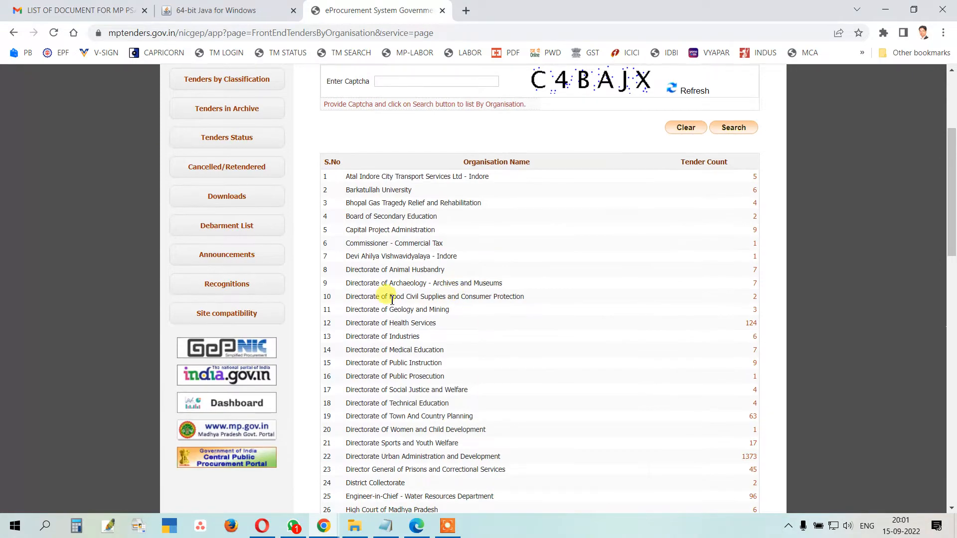
{"action": "scroll", "coordinate": [367, 255], "scroll_direction": "down", "scroll_amount": 15}
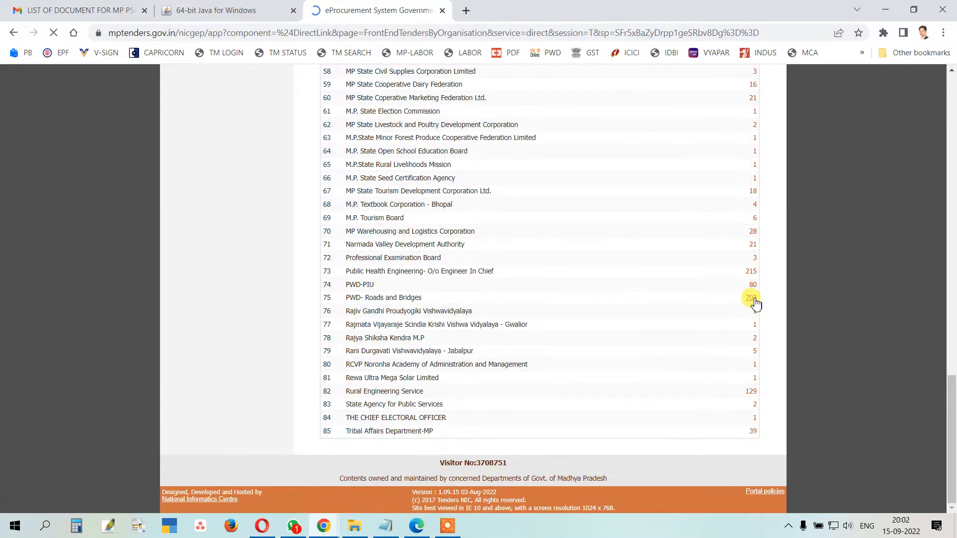
{"action": "scroll", "coordinate": [617, 223], "scroll_direction": "down", "scroll_amount": 5}
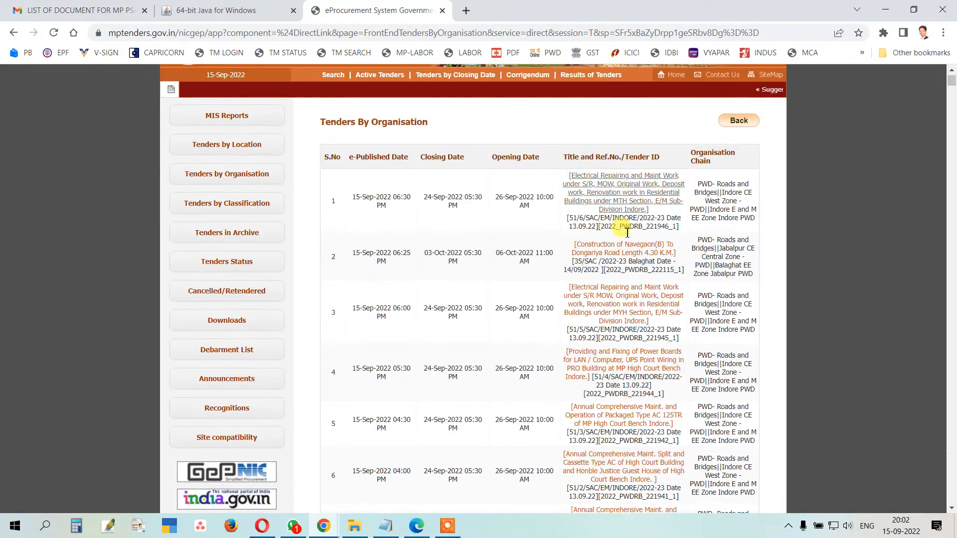
Step: Review the High Court Power Boards tender details, then return to the portal Home page
{"action": "left_click", "coordinate": [612, 175]}
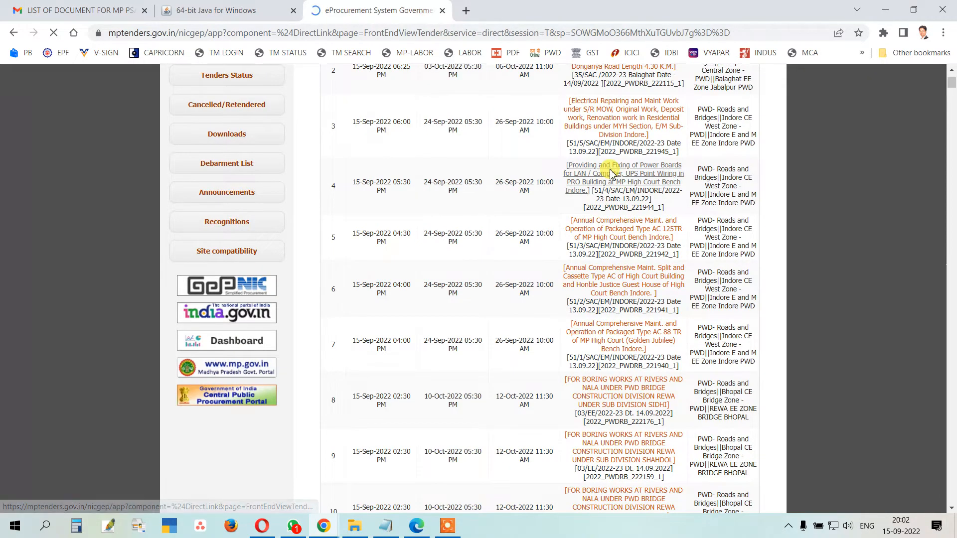
{"action": "scroll", "coordinate": [514, 202], "scroll_direction": "down", "scroll_amount": 15}
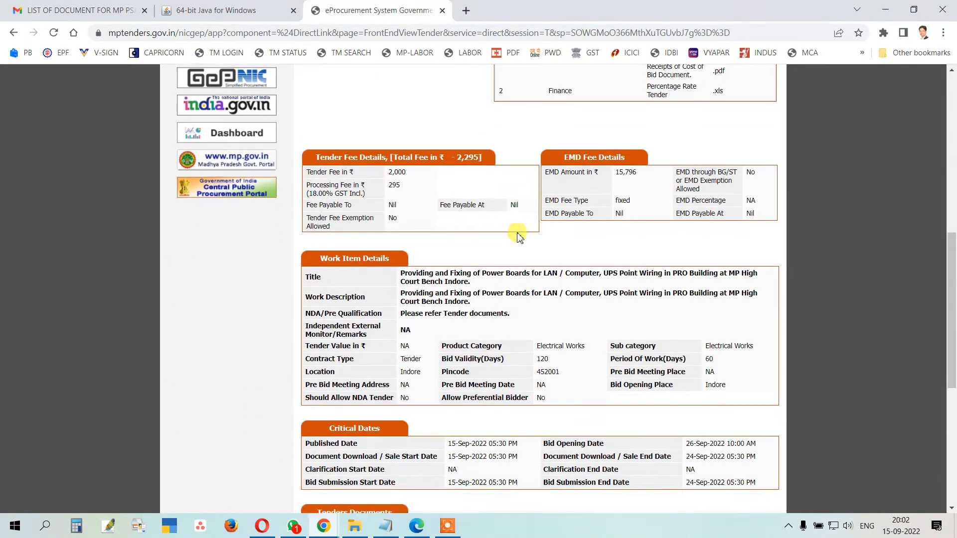
{"action": "scroll", "coordinate": [521, 385], "scroll_direction": "up", "scroll_amount": 15}
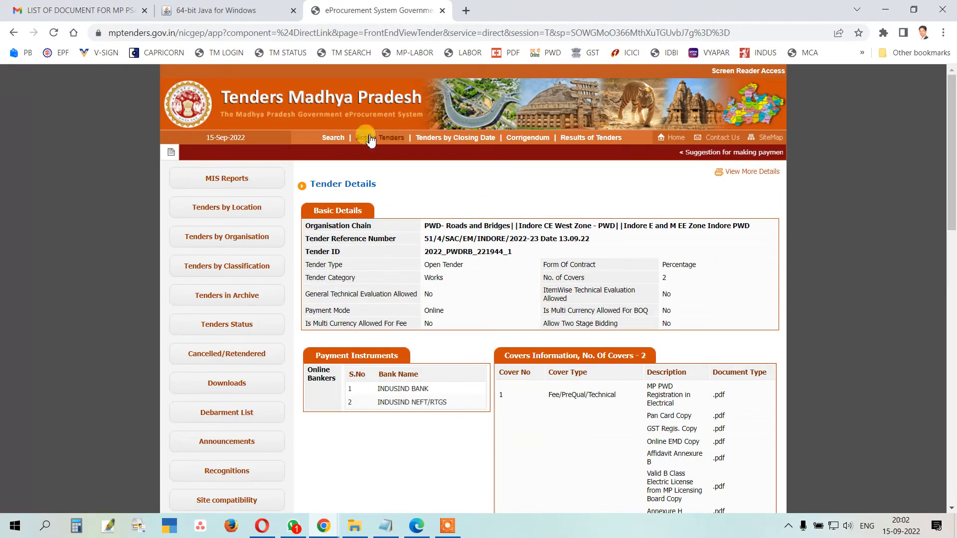
{"action": "left_click", "coordinate": [675, 138]}
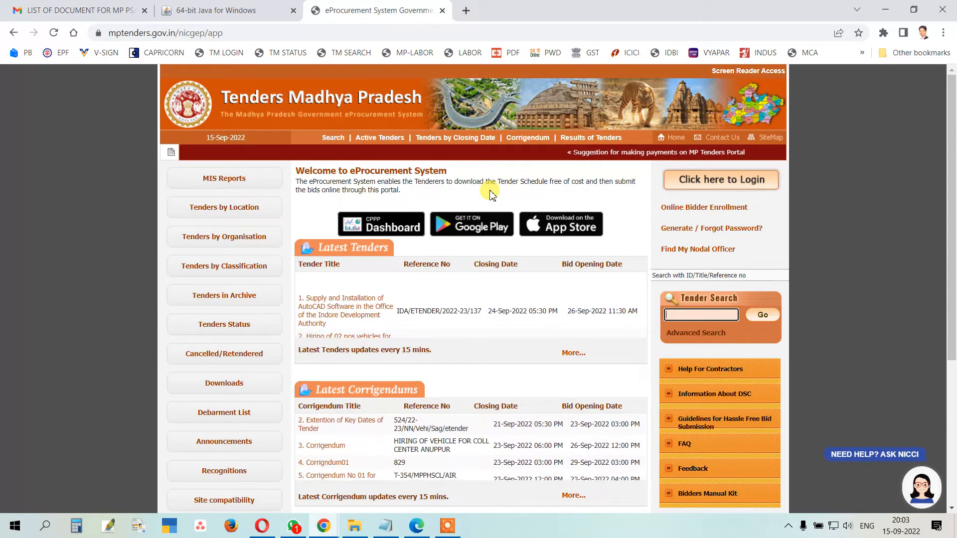
{"action": "left_click", "coordinate": [43, 529]}
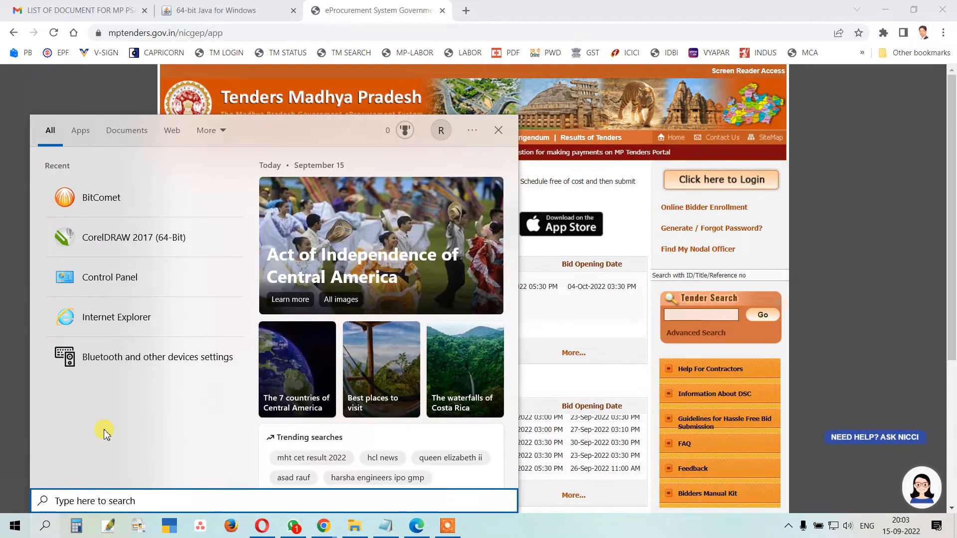
{"action": "left_click", "coordinate": [108, 270]}
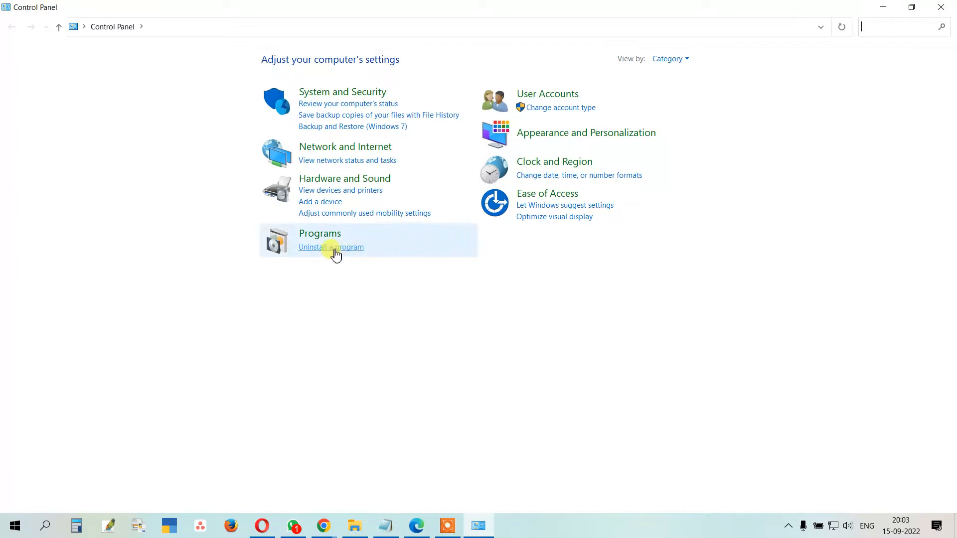
{"action": "left_click", "coordinate": [670, 59]}
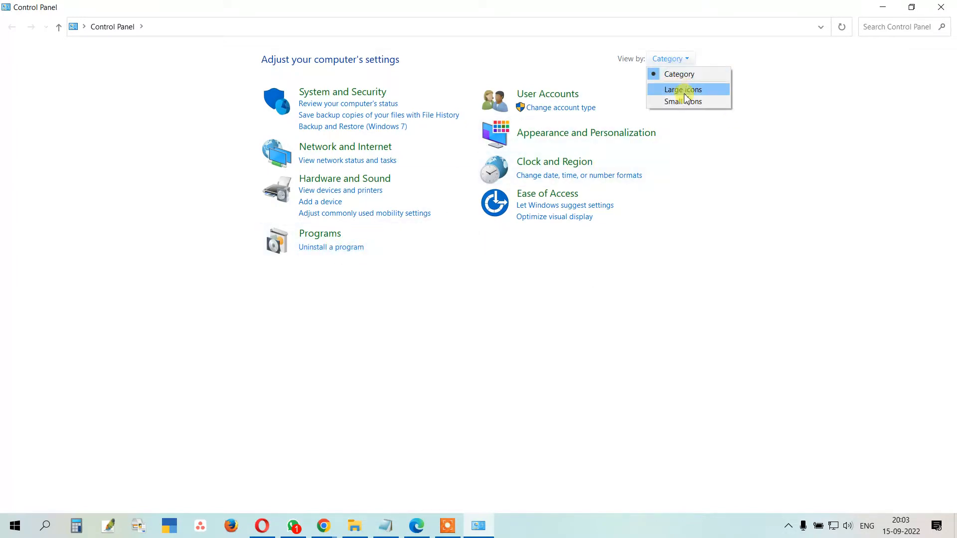
{"action": "left_click", "coordinate": [685, 92]}
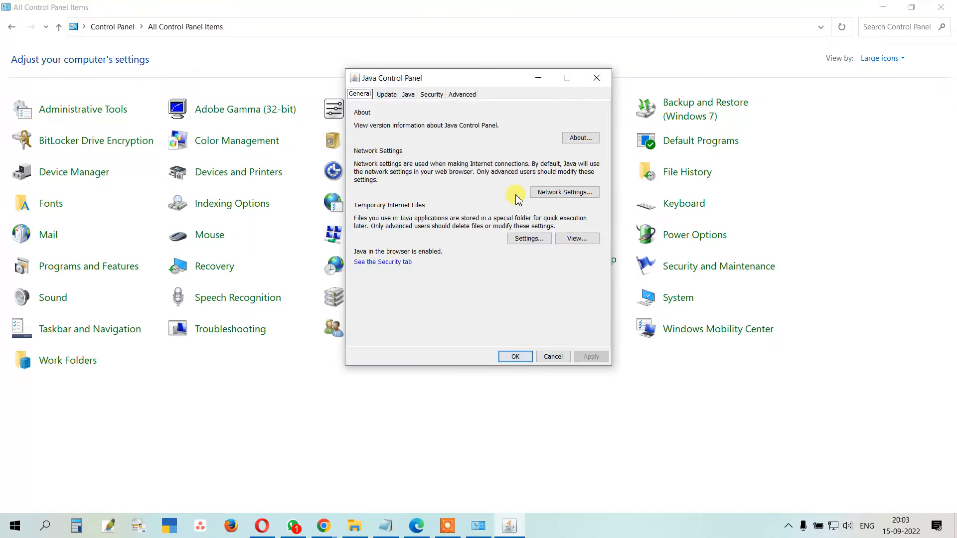
{"action": "left_click", "coordinate": [599, 80]}
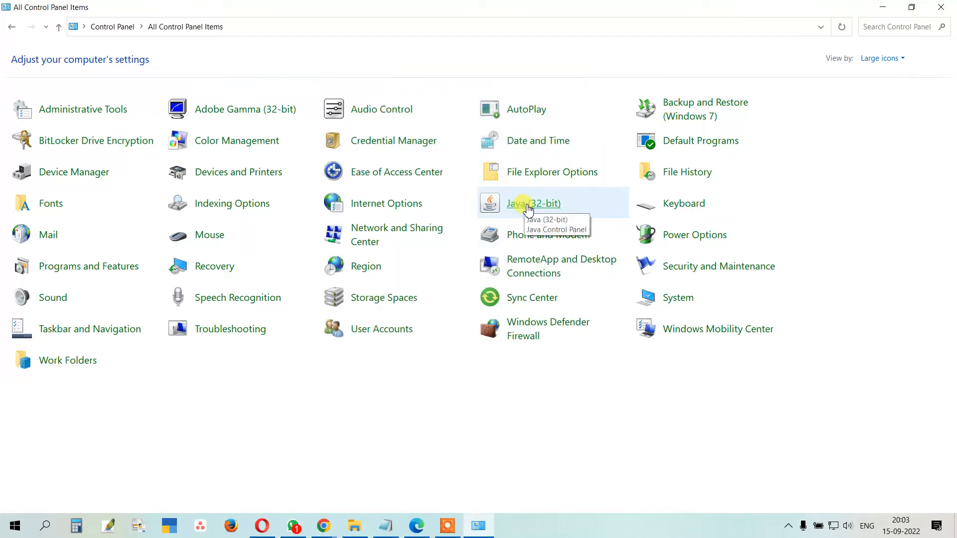
{"action": "left_click", "coordinate": [892, 58]}
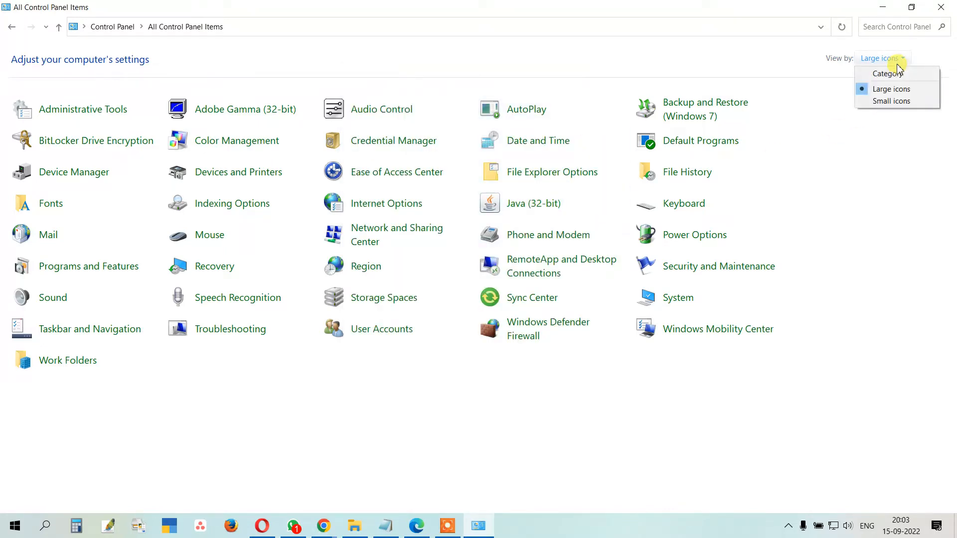
{"action": "left_click", "coordinate": [893, 75]}
{"action": "left_click", "coordinate": [342, 248]}
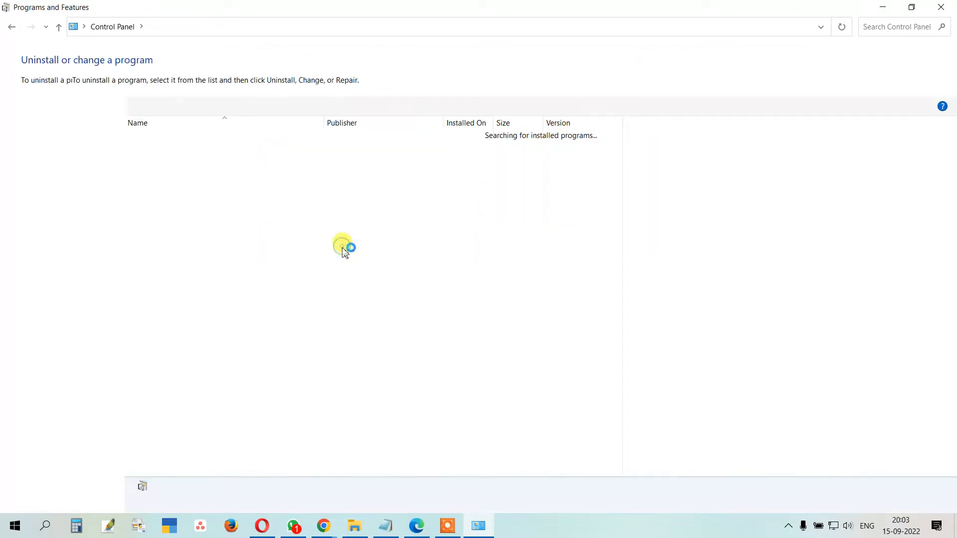
{"action": "scroll", "coordinate": [279, 294], "scroll_direction": "down", "scroll_amount": 5}
{"action": "scroll", "coordinate": [244, 304], "scroll_direction": "up", "scroll_amount": 2}
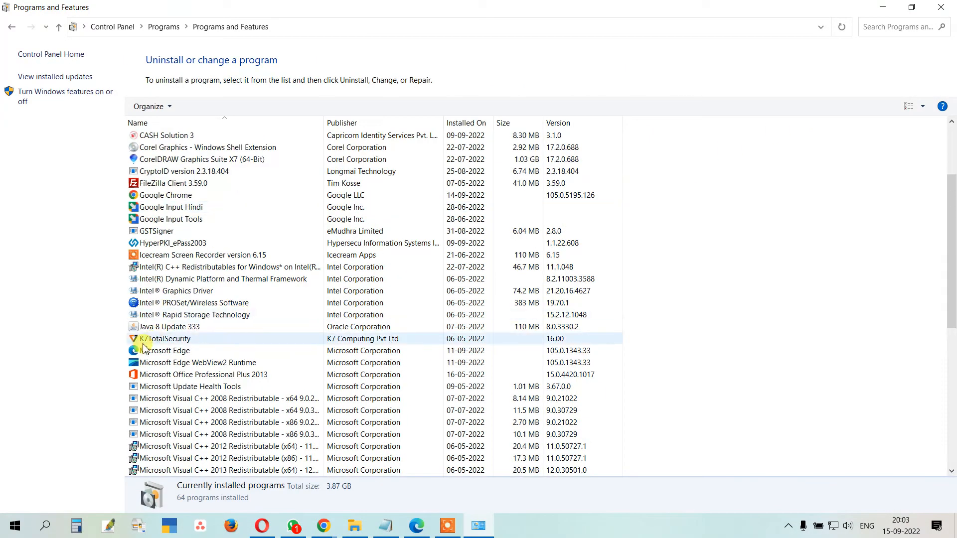
{"action": "left_click", "coordinate": [162, 328]}
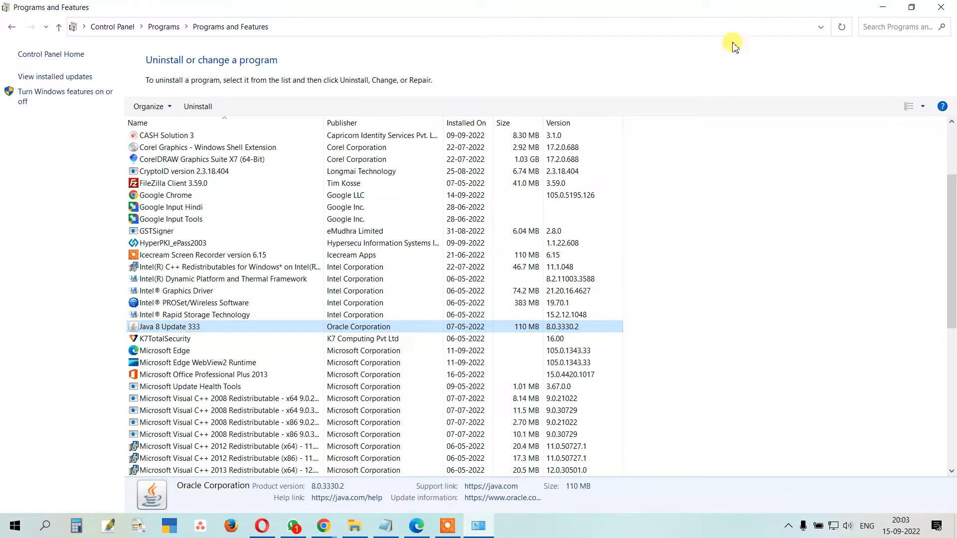
{"action": "left_click", "coordinate": [883, 7]}
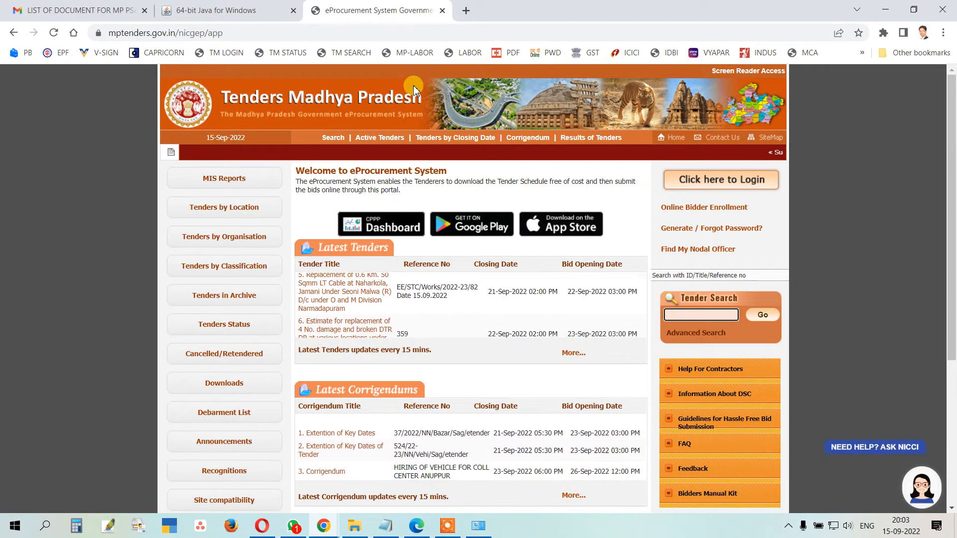
Step: Search Google for 'JAVA DOWNLOAD' in a new tab and open java.com's Download Java for Windows result
{"action": "left_click", "coordinate": [466, 11]}
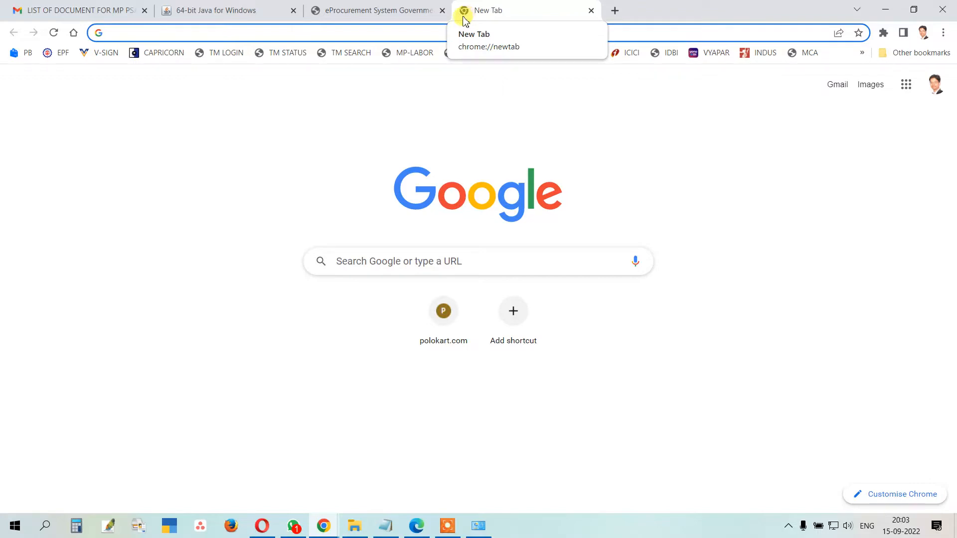
{"action": "left_click", "coordinate": [424, 34]}
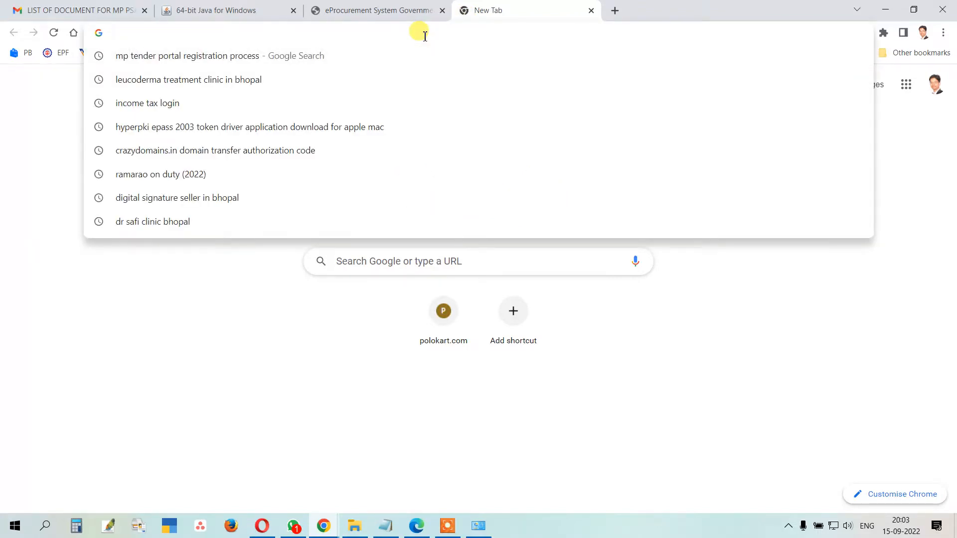
{"action": "type", "text": "JAVA"}
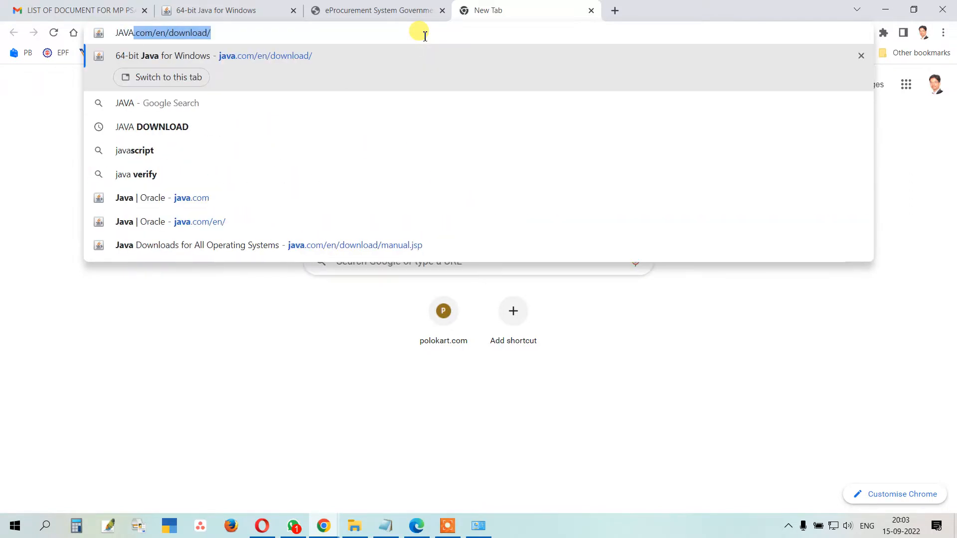
{"action": "type", "text": " DOWNLO"}
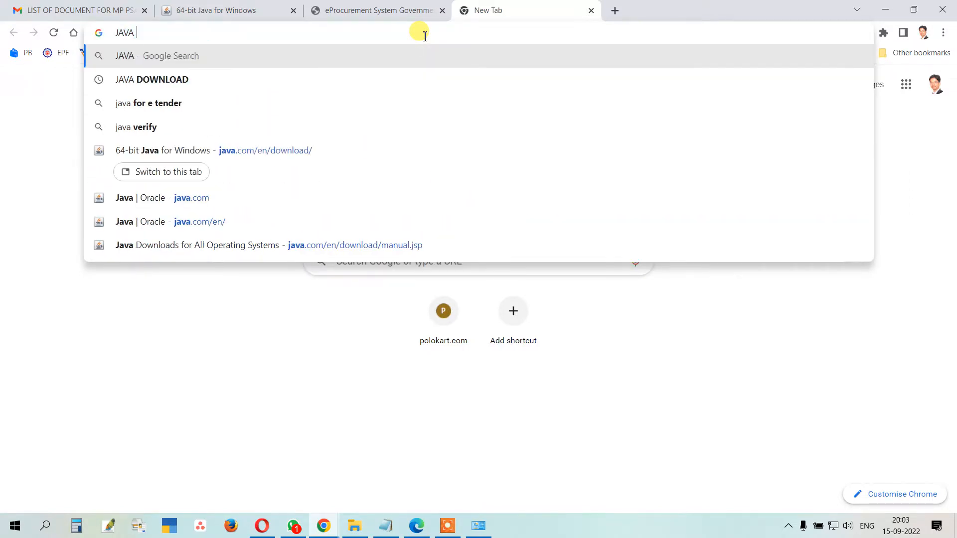
{"action": "type", "text": "AD"}
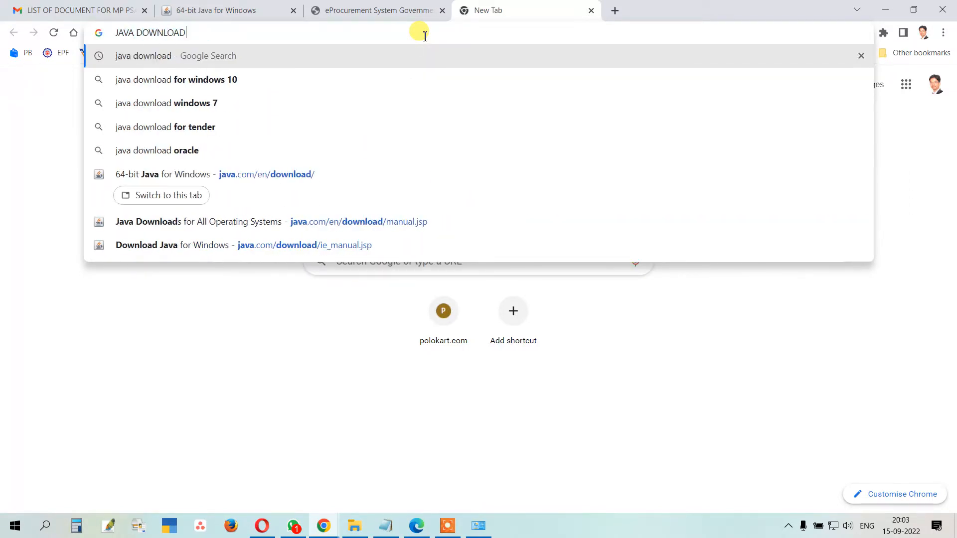
{"action": "key", "text": "Return"}
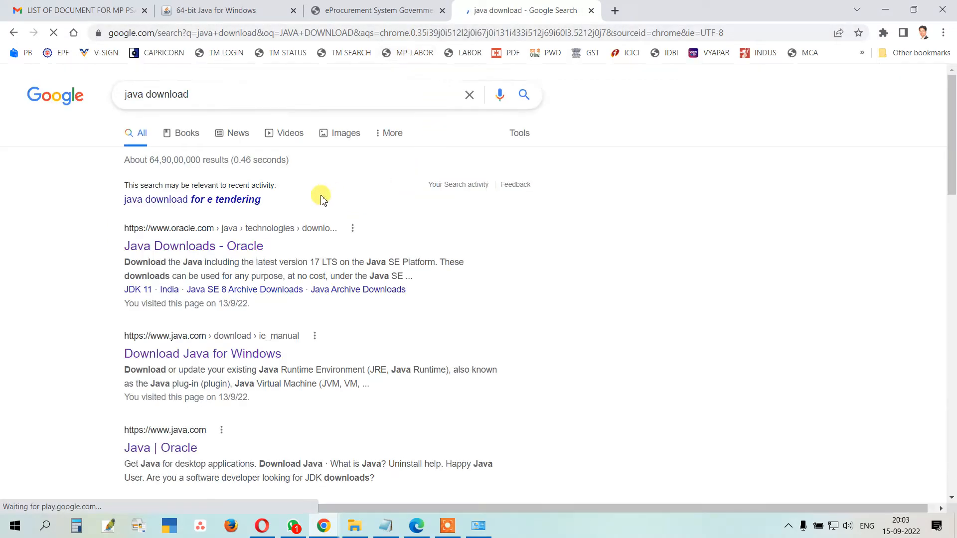
{"action": "left_click", "coordinate": [201, 364]}
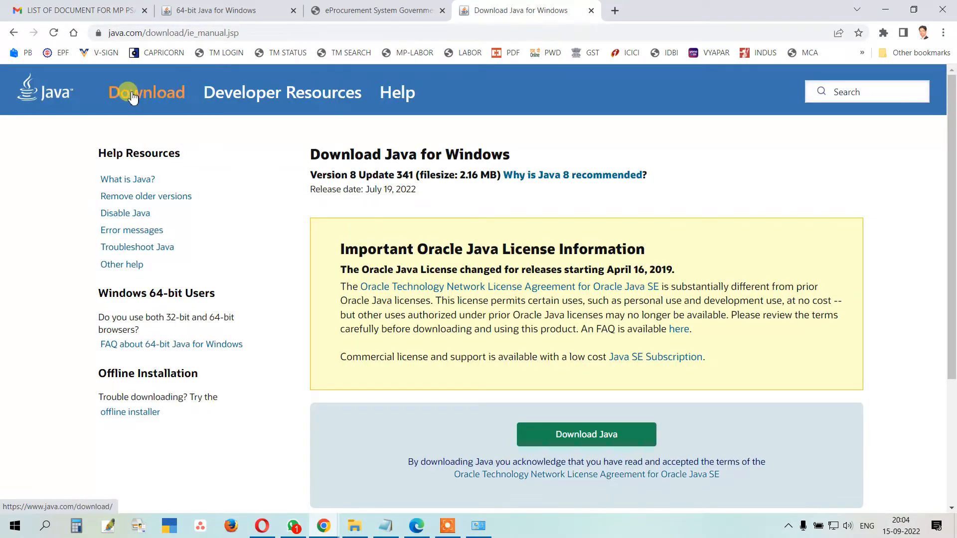
Step: Go to java.com's page listing all Java 8 downloads for desktop users
{"action": "left_click", "coordinate": [142, 93]}
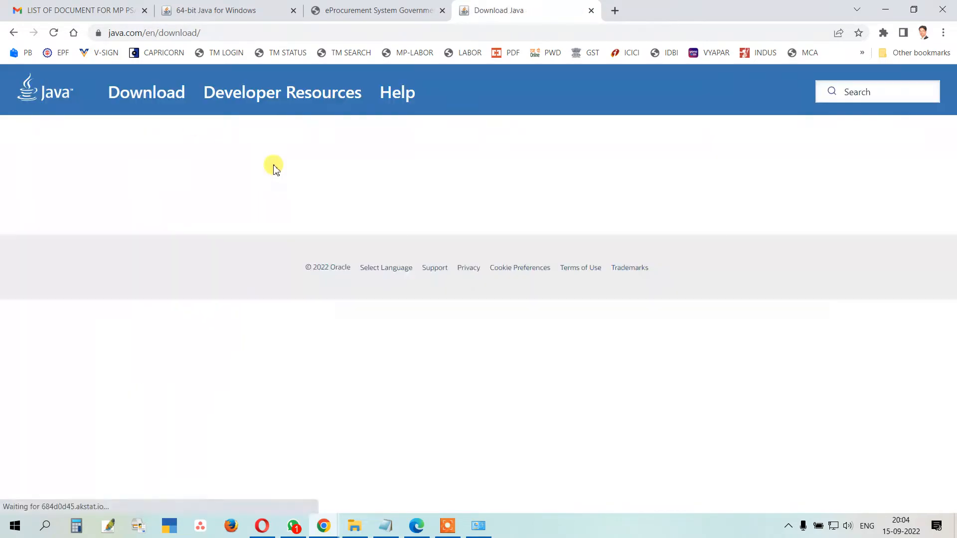
{"action": "scroll", "coordinate": [524, 252], "scroll_direction": "down", "scroll_amount": 3}
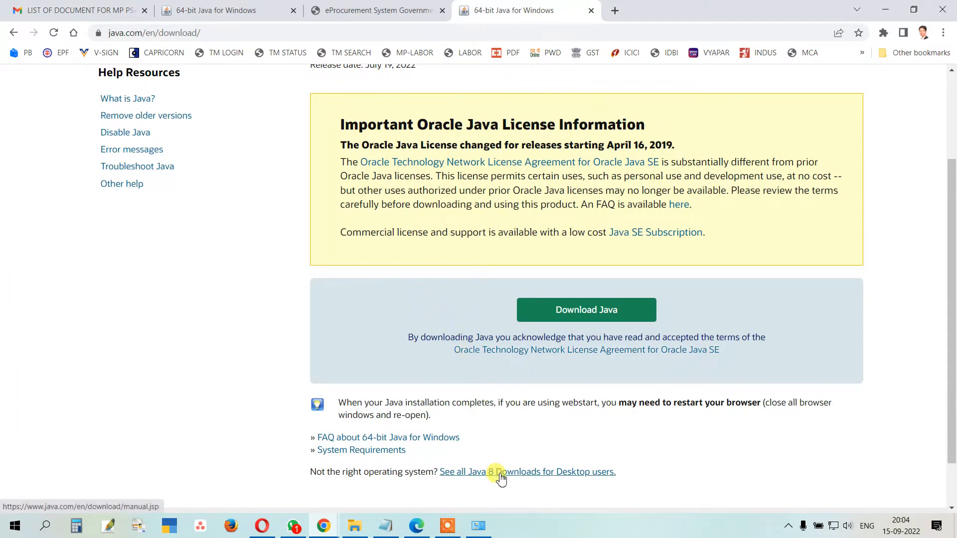
{"action": "left_click", "coordinate": [469, 473]}
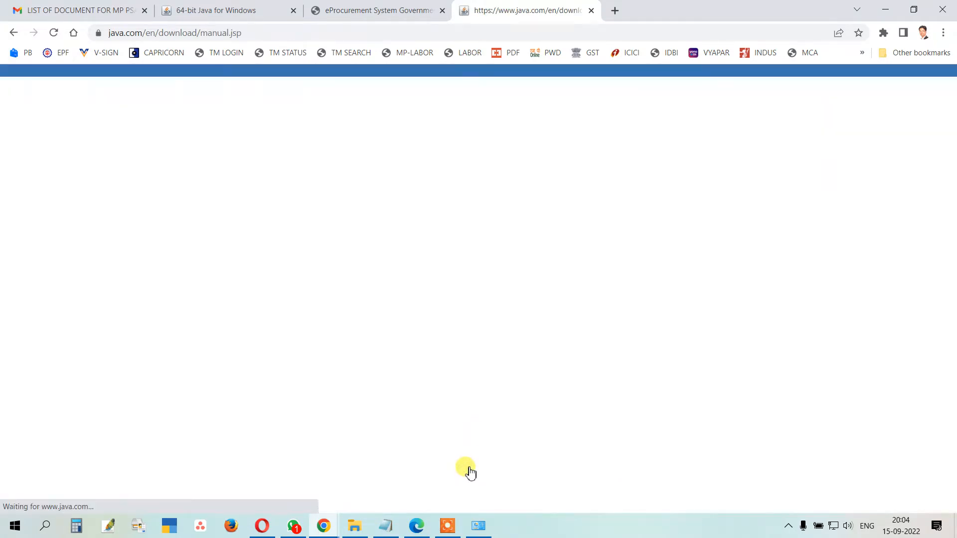
Step: Start downloading the 32-bit Windows Offline installer (jre-8u341-windows-i586)
{"action": "scroll", "coordinate": [488, 344], "scroll_direction": "down", "scroll_amount": 5}
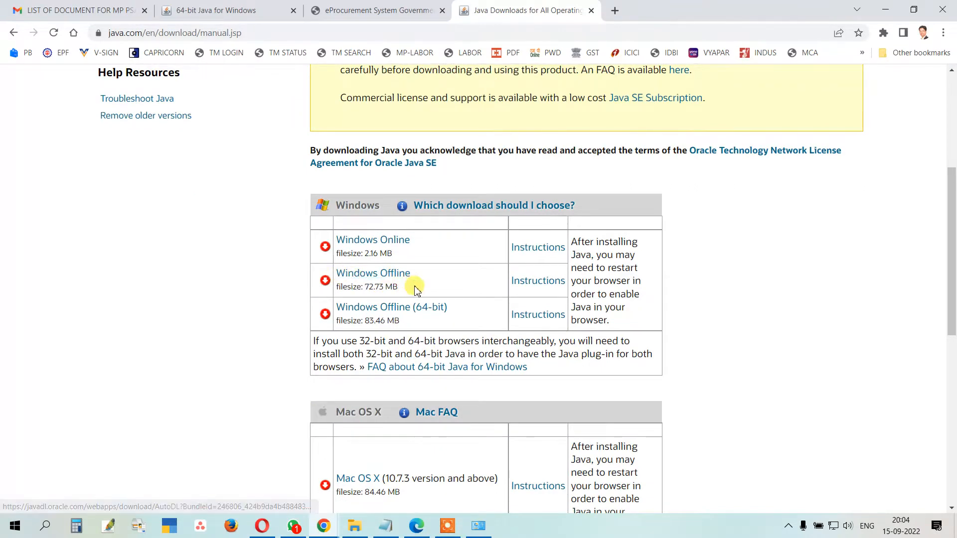
{"action": "left_click_drag", "start_coordinate": [415, 285], "coordinate": [378, 283]}
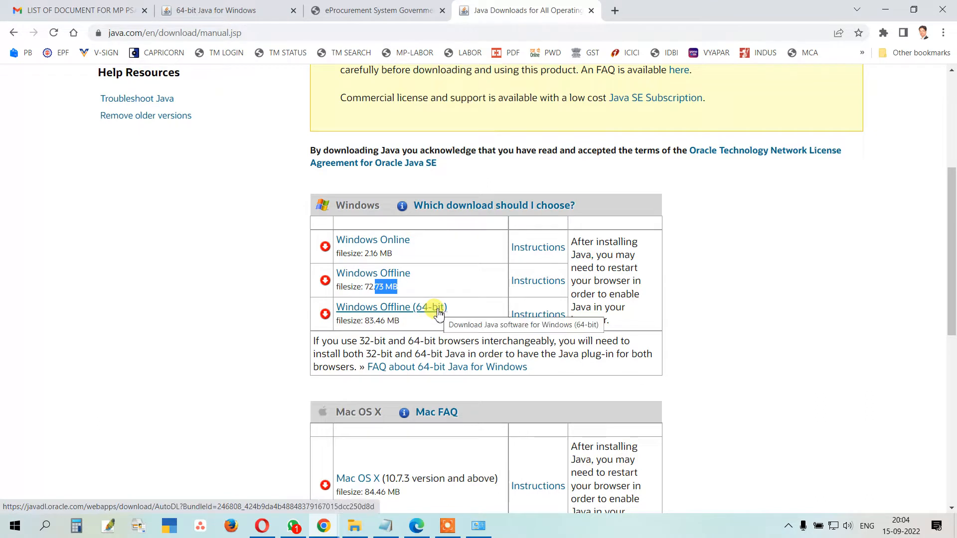
{"action": "left_click_drag", "start_coordinate": [404, 286], "coordinate": [359, 277]}
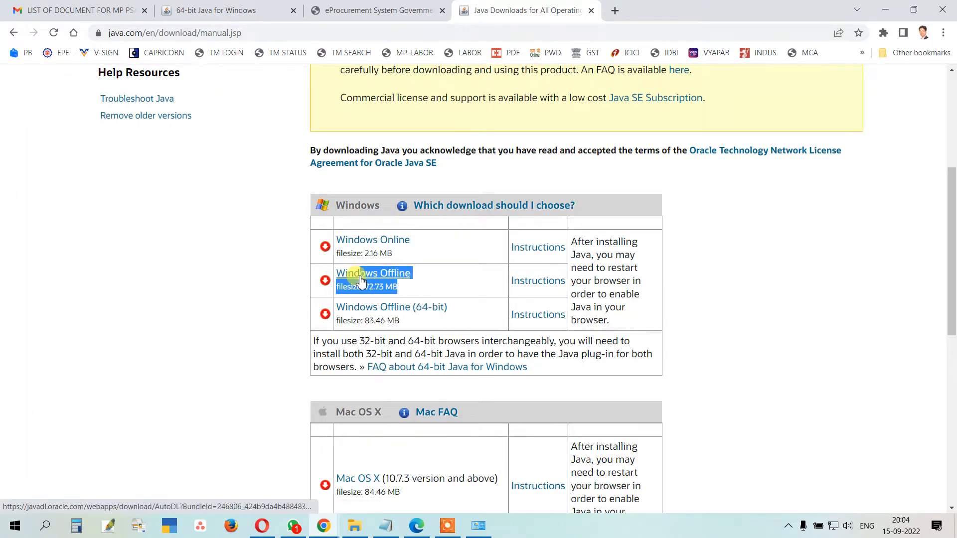
{"action": "left_click", "coordinate": [366, 285]}
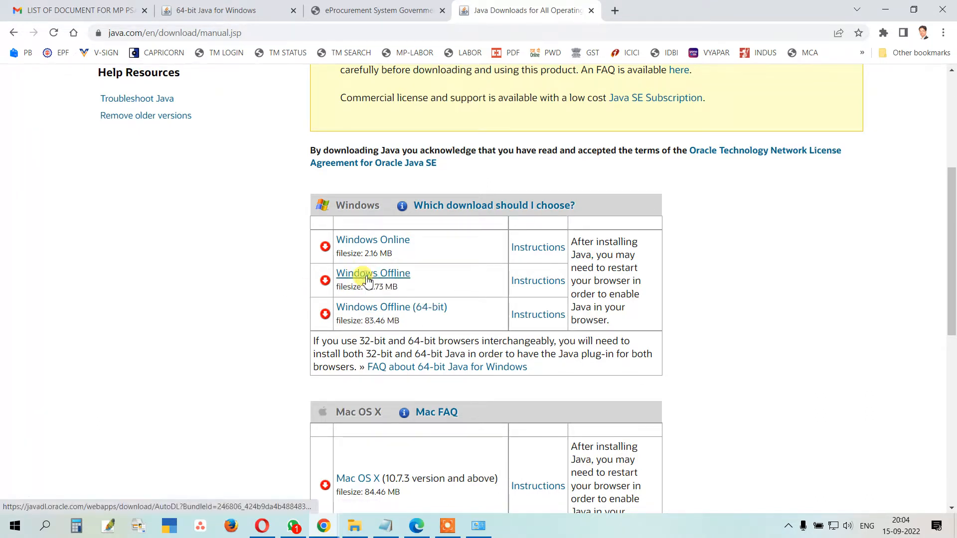
{"action": "left_click", "coordinate": [367, 276]}
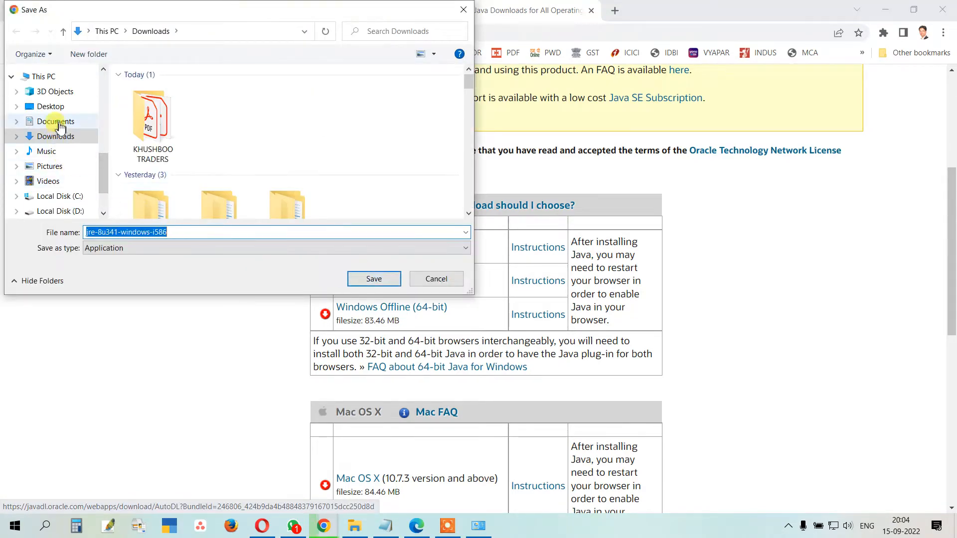
Step: Save the Java installer into the Documents > 01 MPTENDER folder
{"action": "left_click", "coordinate": [59, 126]}
{"action": "double_click", "coordinate": [154, 90]}
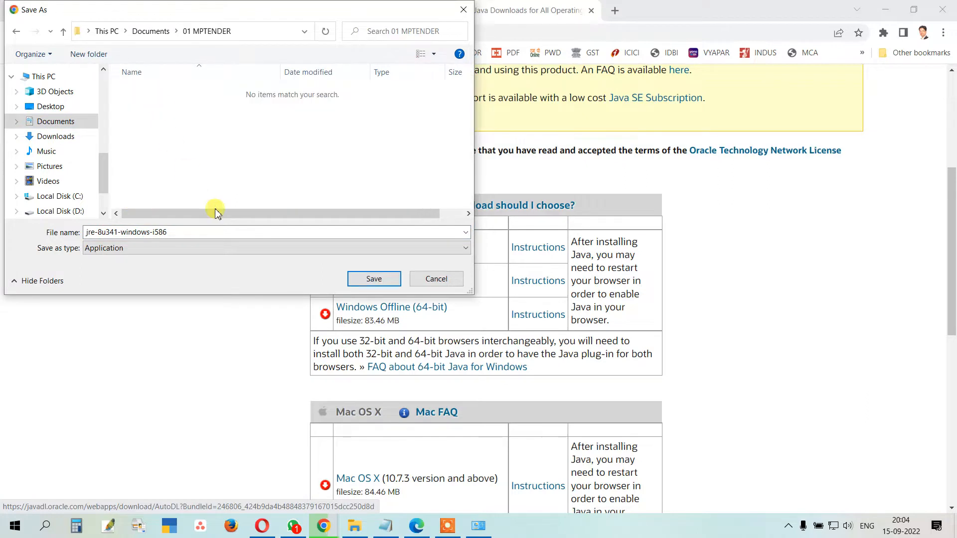
{"action": "left_click", "coordinate": [373, 278]}
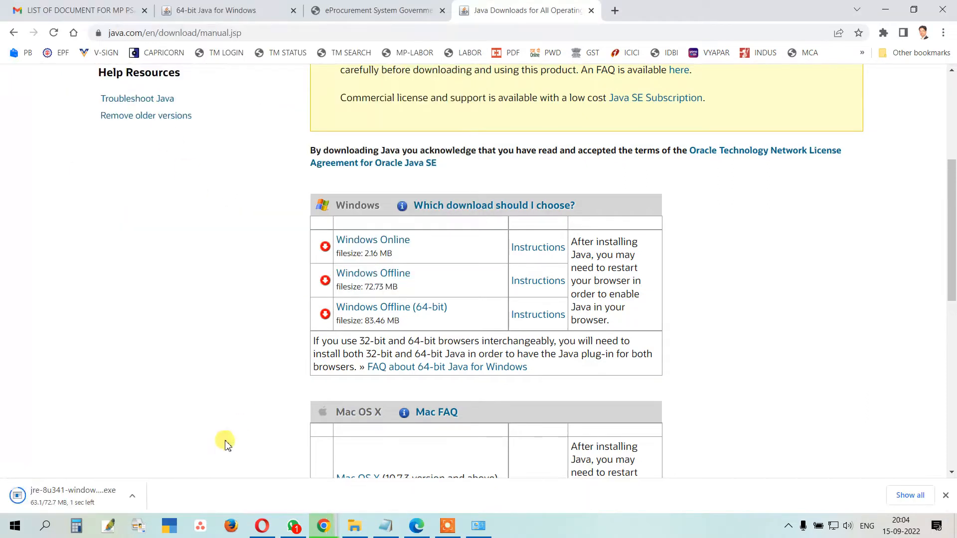
Step: Show the downloaded installer in its folder, then minimize the 01 MPTENDER window
{"action": "left_click", "coordinate": [133, 495]}
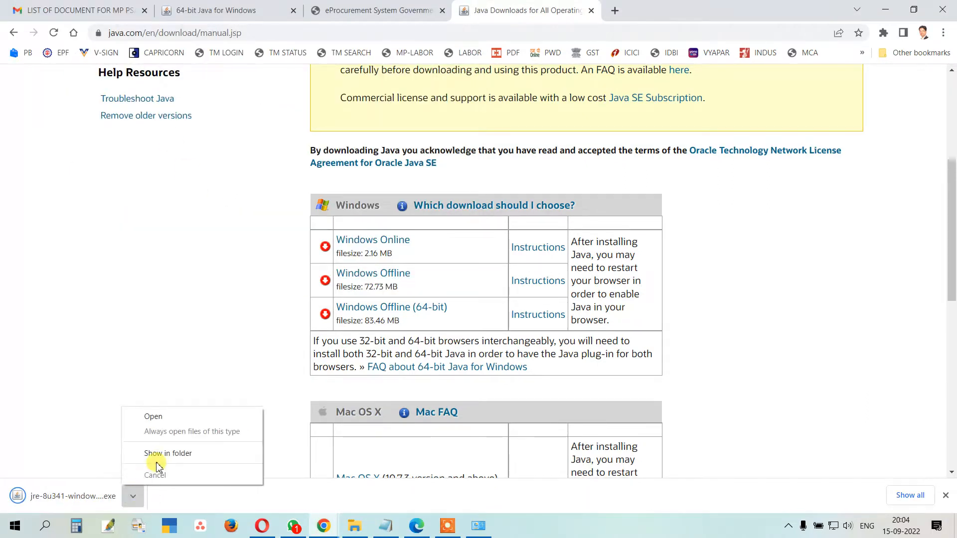
{"action": "left_click", "coordinate": [156, 456]}
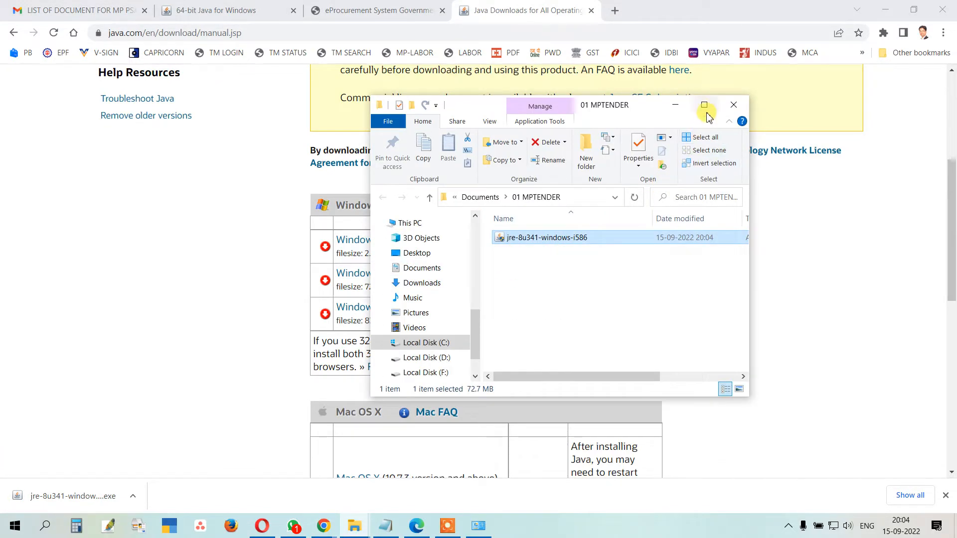
{"action": "left_click", "coordinate": [683, 109]}
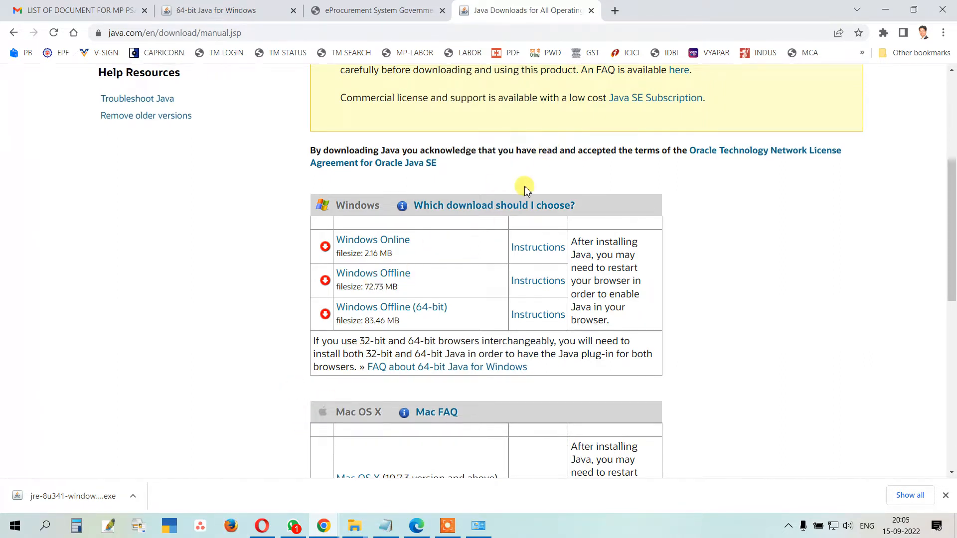
Step: Open PROSPECTLEGAL.IN in a new Chrome tab
{"action": "left_click", "coordinate": [614, 12]}
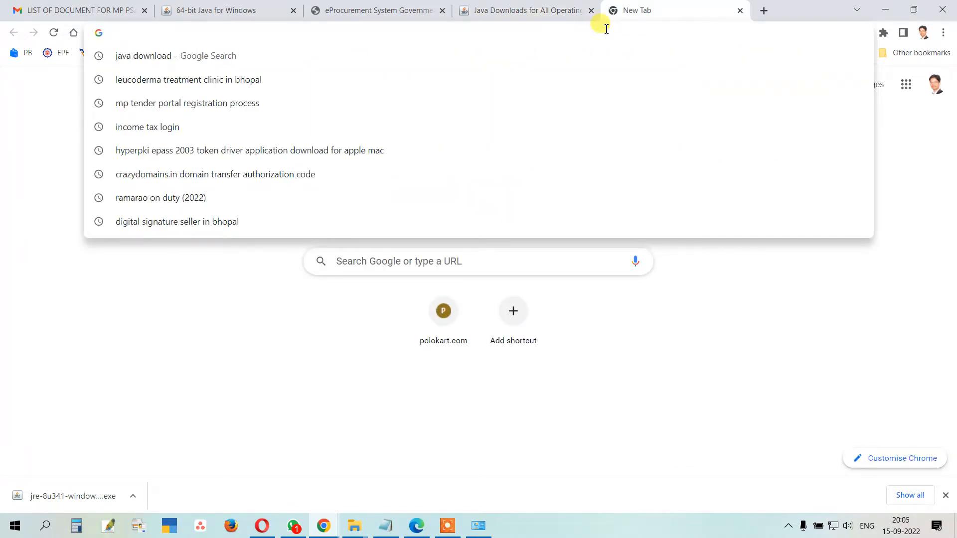
{"action": "type", "text": "PROSPECT"}
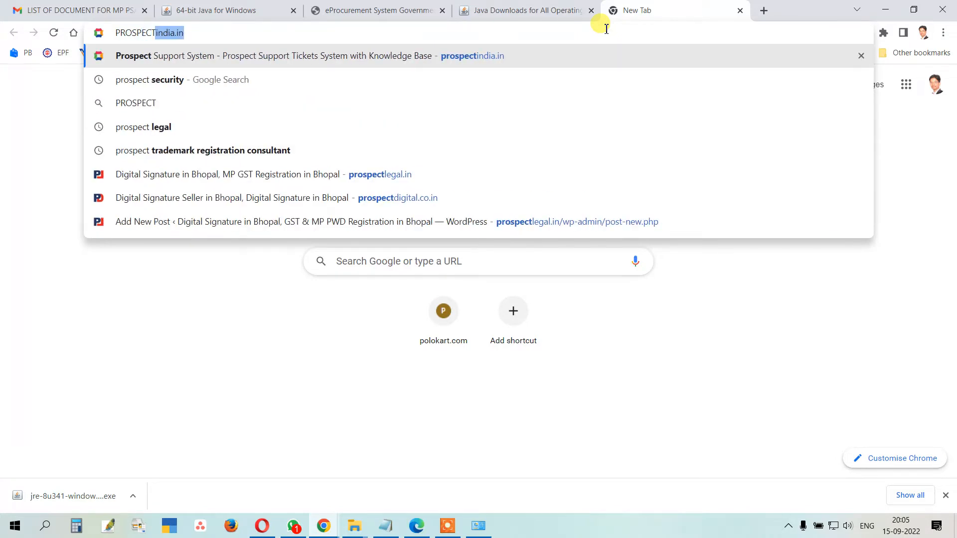
{"action": "type", "text": "LE"}
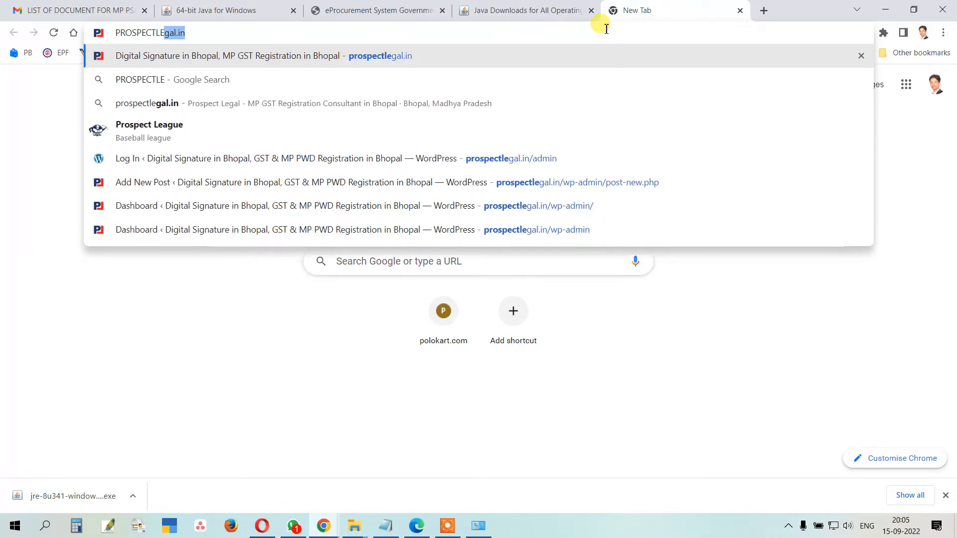
{"action": "type", "text": "GAL.IN"}
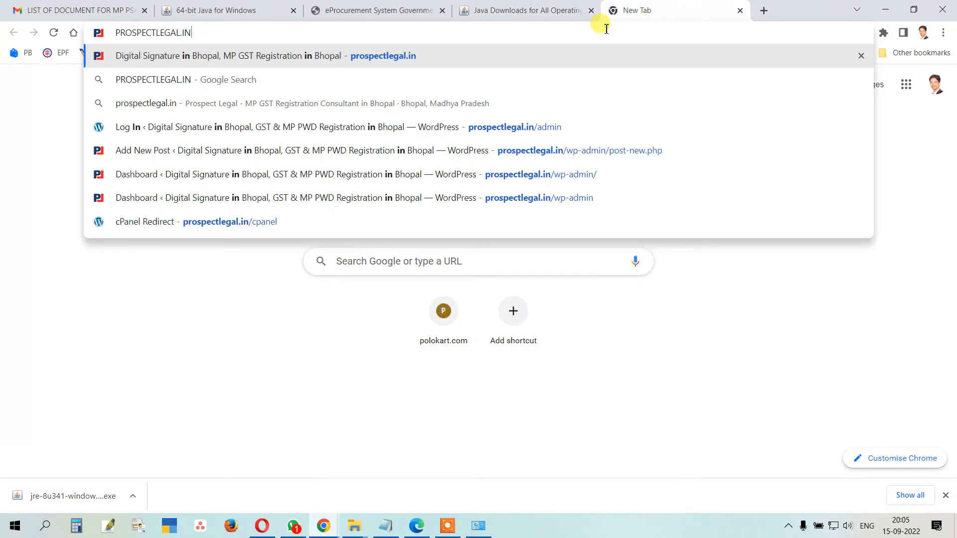
{"action": "key", "text": "Return"}
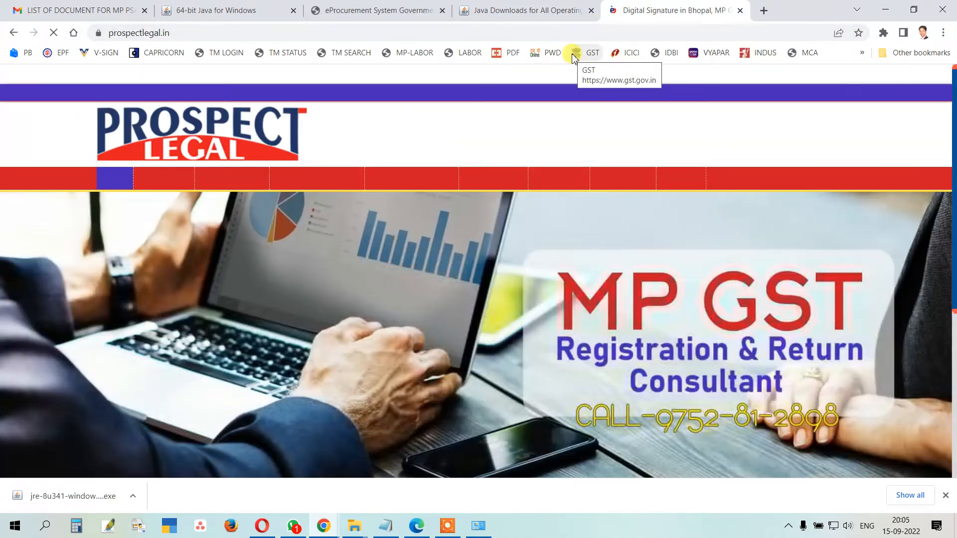
Step: Open the site's Download > Mozilla Firefox Download page and browse its setup list
{"action": "mouse_move", "coordinate": [556, 112]}
{"action": "mouse_move", "coordinate": [619, 177]}
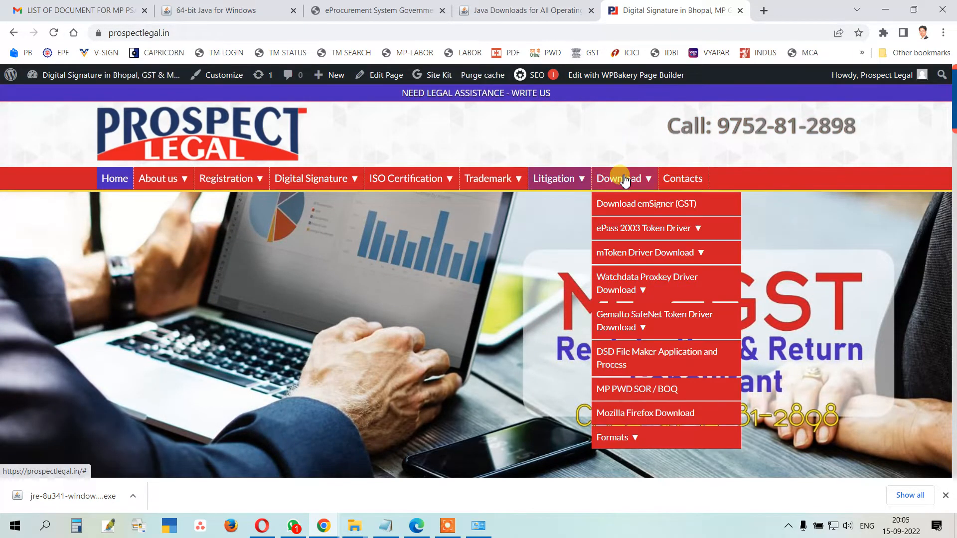
{"action": "left_click", "coordinate": [637, 418]}
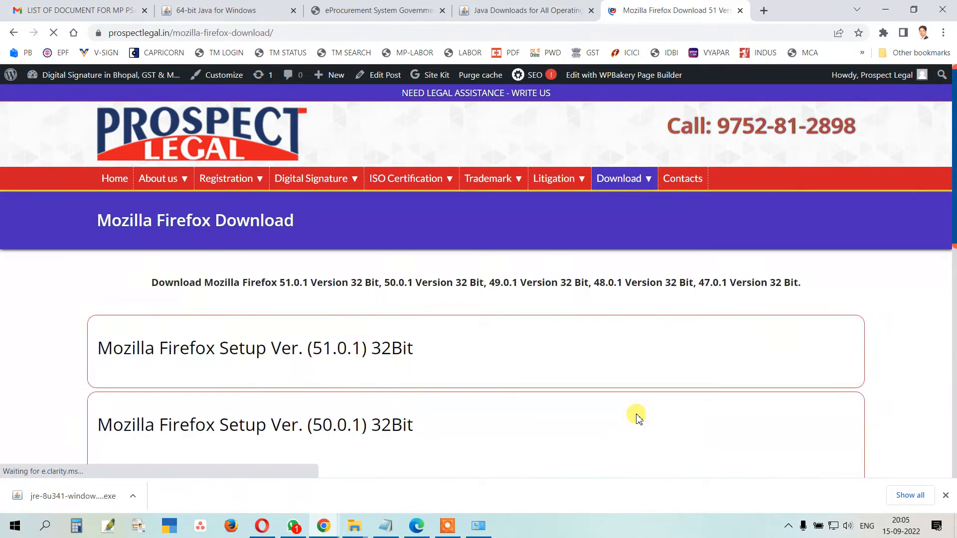
{"action": "scroll", "coordinate": [559, 326], "scroll_direction": "down", "scroll_amount": 4}
{"action": "scroll", "coordinate": [557, 328], "scroll_direction": "down", "scroll_amount": 3}
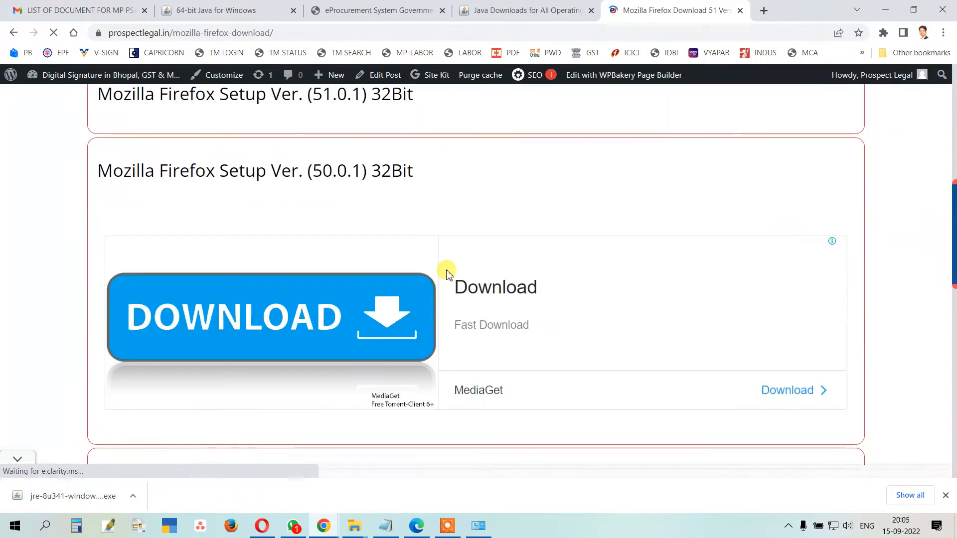
{"action": "scroll", "coordinate": [439, 264], "scroll_direction": "up", "scroll_amount": 1}
{"action": "scroll", "coordinate": [331, 156], "scroll_direction": "down", "scroll_amount": 7}
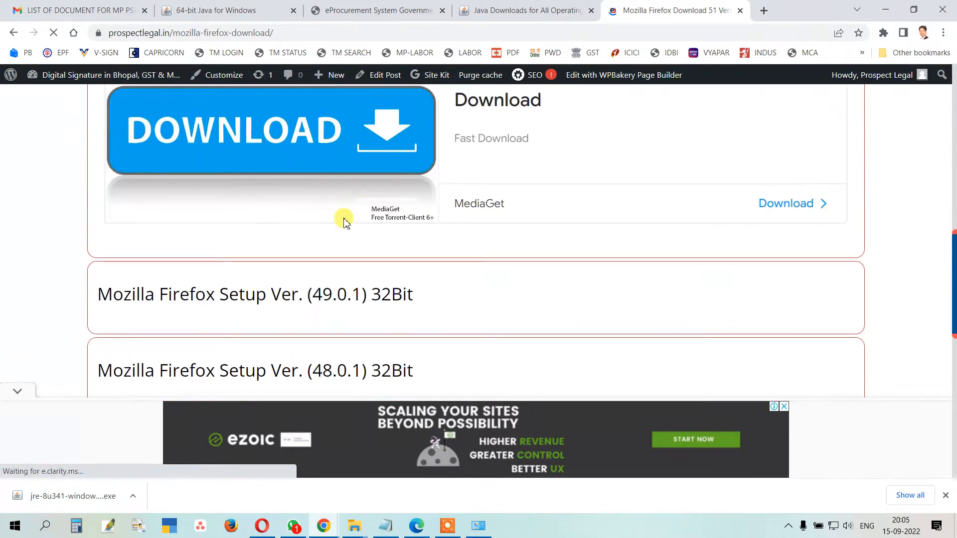
{"action": "scroll", "coordinate": [344, 183], "scroll_direction": "up", "scroll_amount": 5}
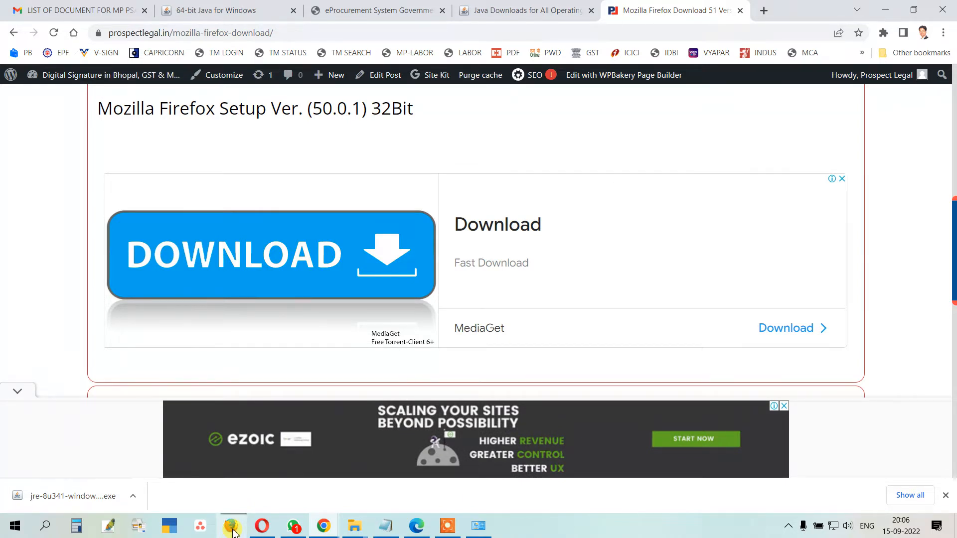
{"action": "left_click", "coordinate": [479, 527]}
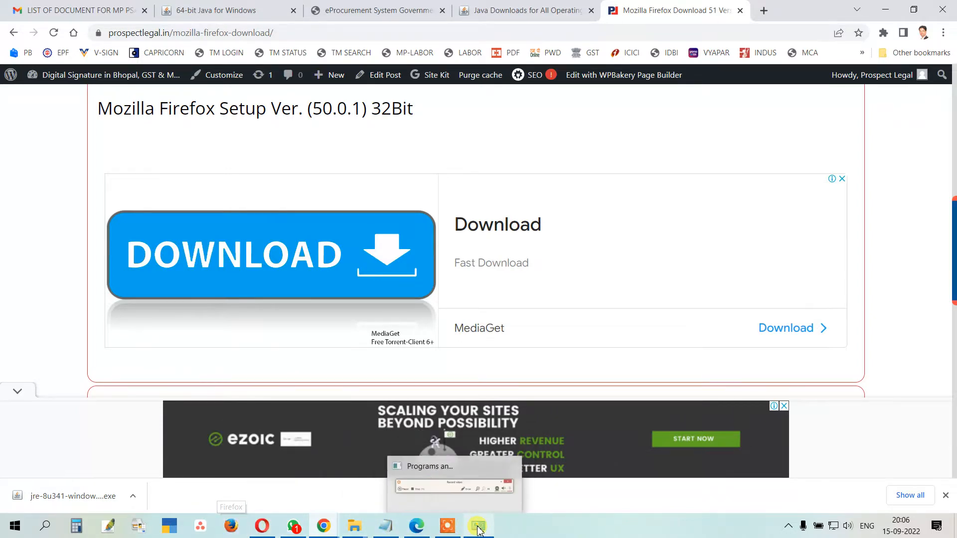
{"action": "scroll", "coordinate": [212, 369], "scroll_direction": "down", "scroll_amount": 4}
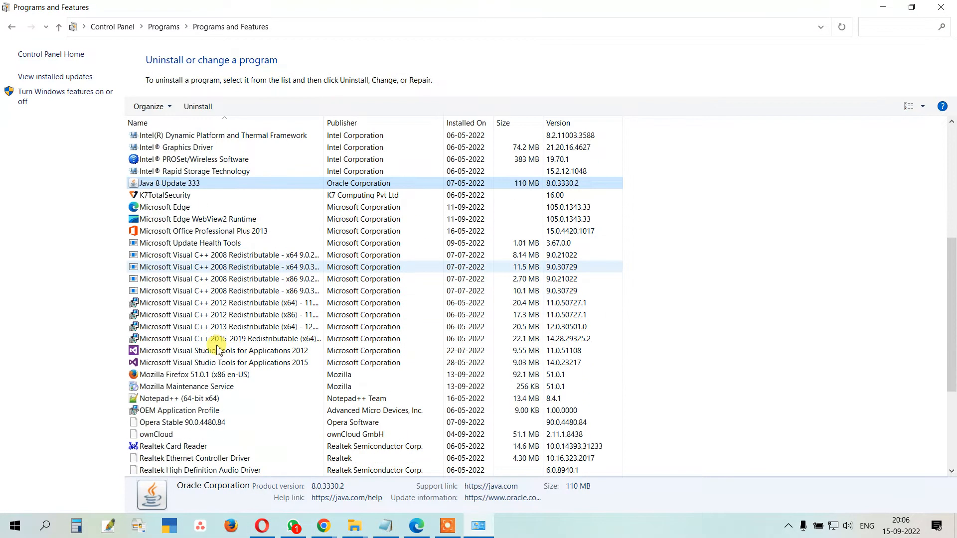
{"action": "left_click", "coordinate": [210, 377]}
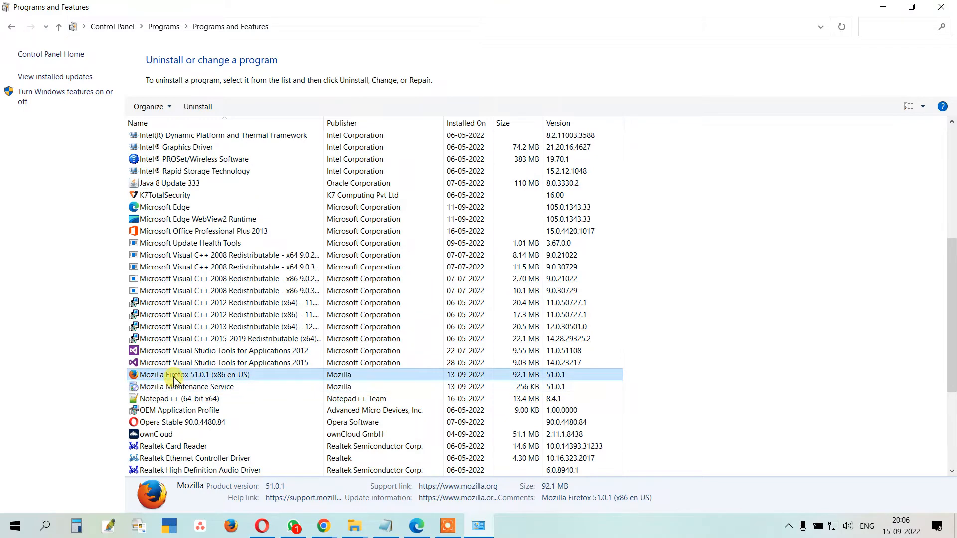
{"action": "left_click", "coordinate": [204, 389]}
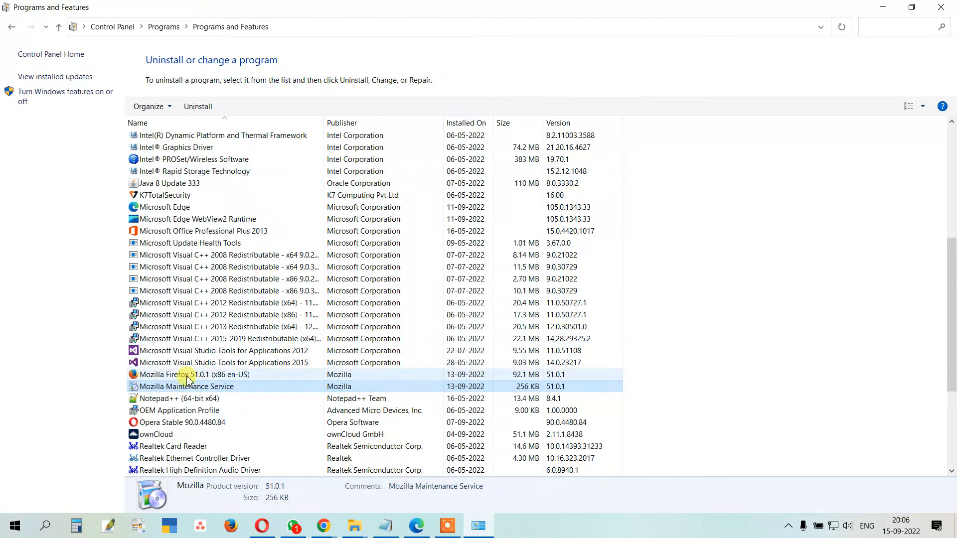
{"action": "left_click", "coordinate": [881, 9]}
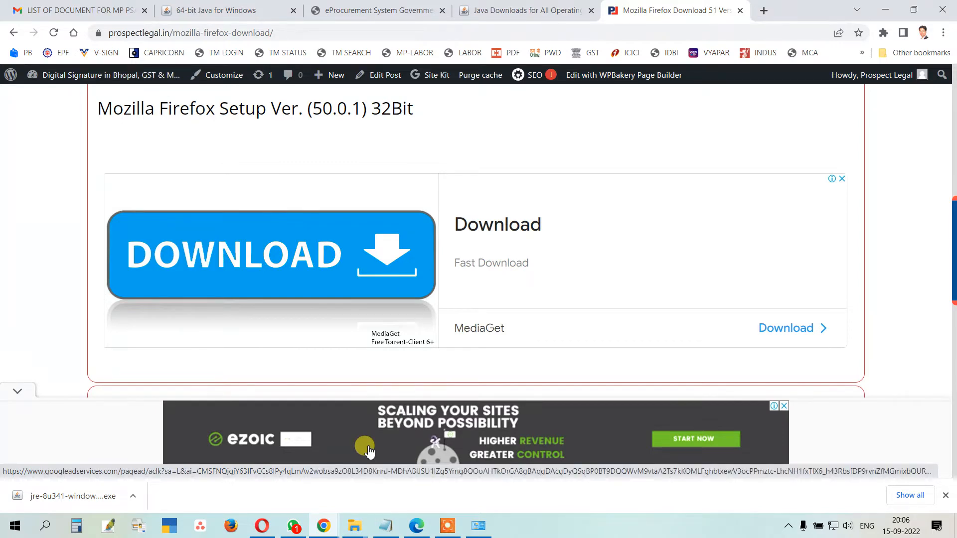
Step: Save the Firefox Setup 51.0.1 32Bit installer to 01 MPTENDER, check wifi networks, and launch Firefox
{"action": "scroll", "coordinate": [417, 198], "scroll_direction": "down", "scroll_amount": 3}
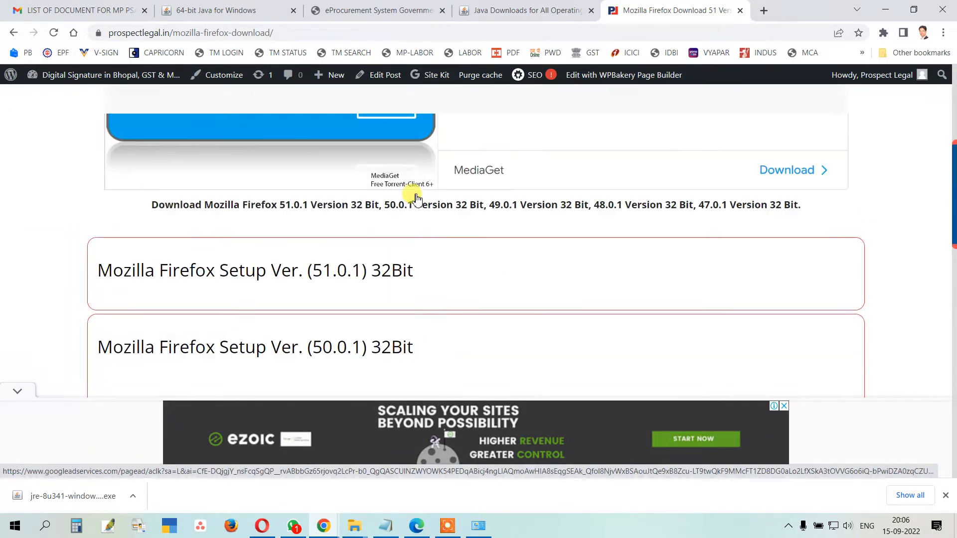
{"action": "scroll", "coordinate": [406, 222], "scroll_direction": "up", "scroll_amount": 3}
{"action": "scroll", "coordinate": [325, 230], "scroll_direction": "down", "scroll_amount": 4}
{"action": "left_click", "coordinate": [322, 227]}
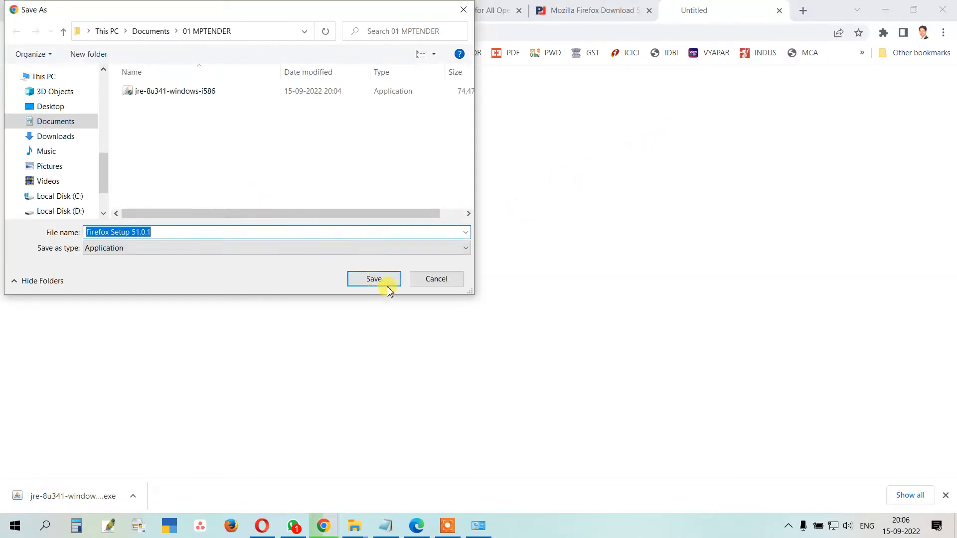
{"action": "left_click", "coordinate": [375, 279]}
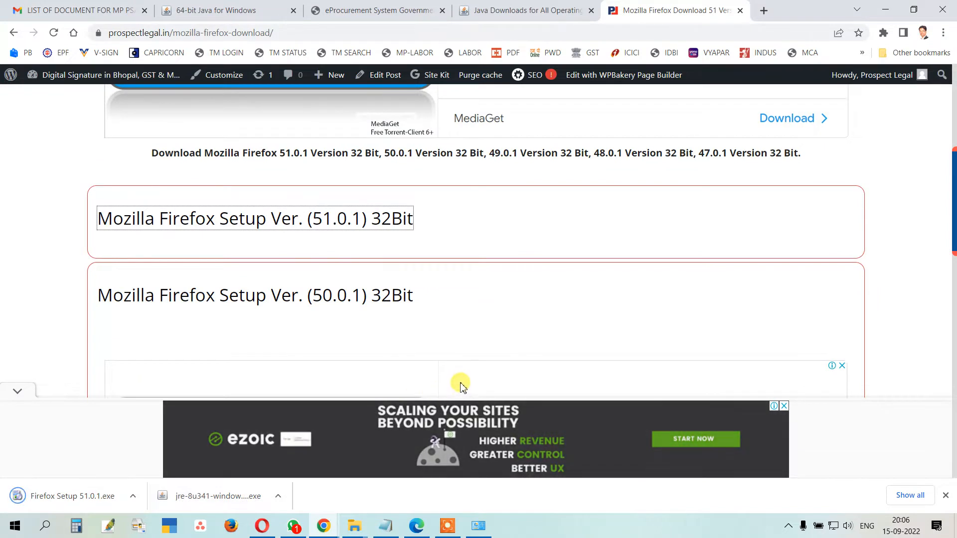
{"action": "left_click", "coordinate": [834, 526]}
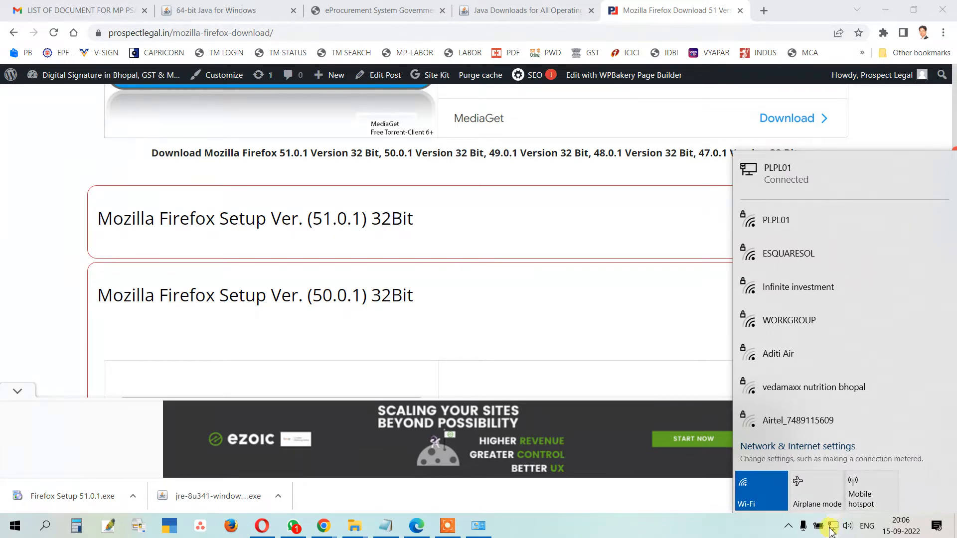
{"action": "left_click", "coordinate": [234, 527]}
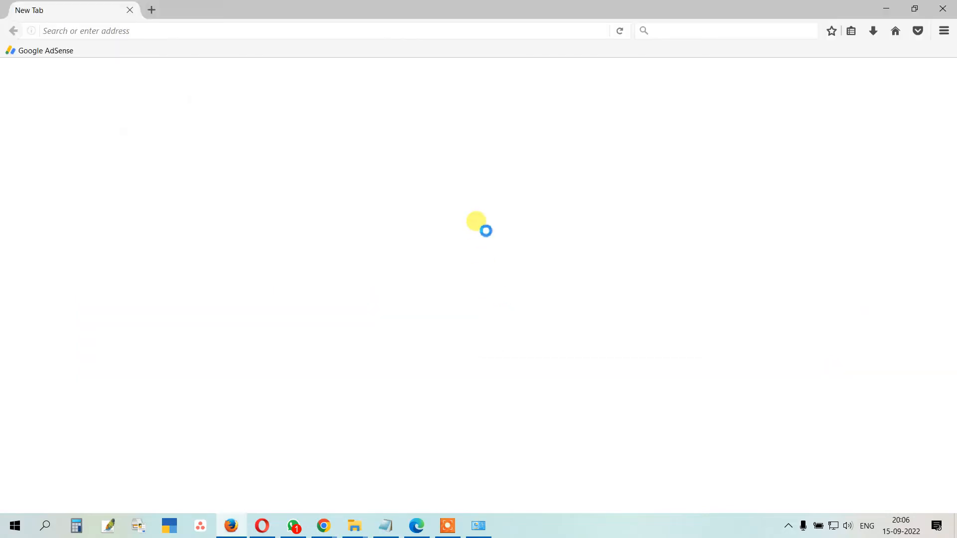
Step: Keep Firefox's Options > Advanced > Update set to 'Never check for updates' and close Options
{"action": "left_click", "coordinate": [945, 33]}
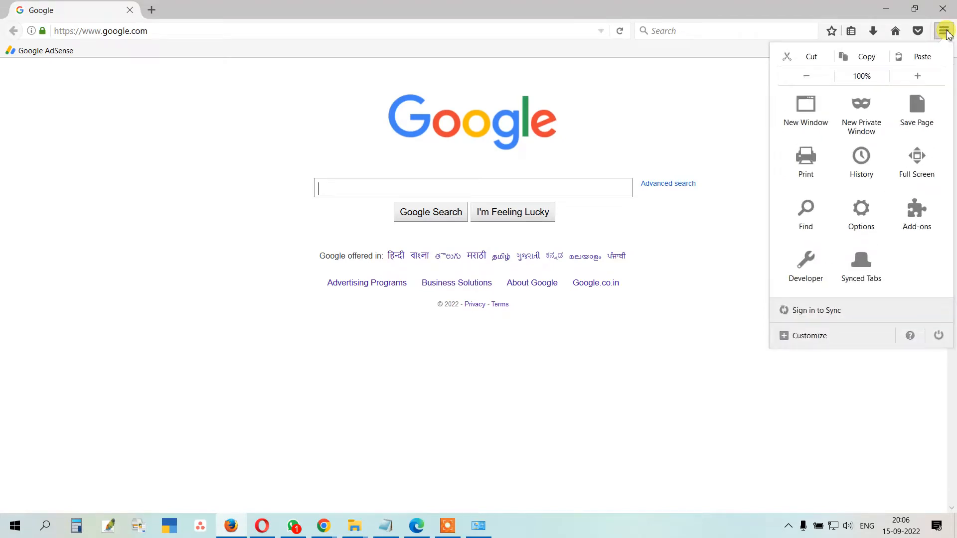
{"action": "left_click", "coordinate": [864, 212]}
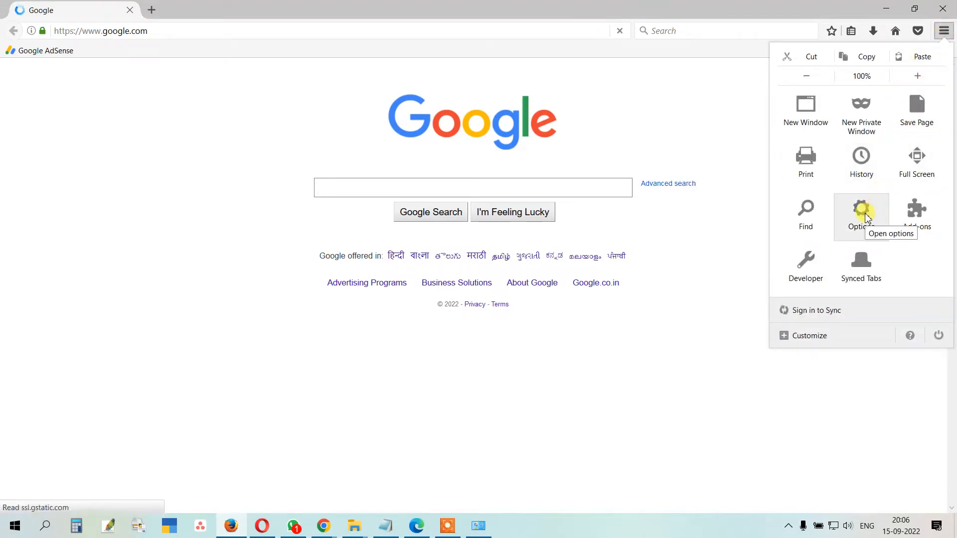
{"action": "left_click", "coordinate": [864, 215]}
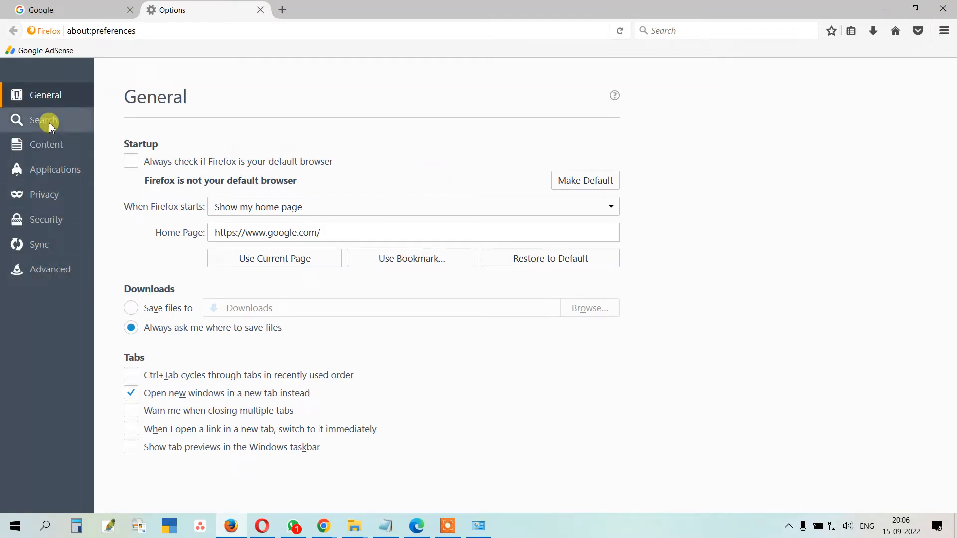
{"action": "left_click", "coordinate": [43, 275]}
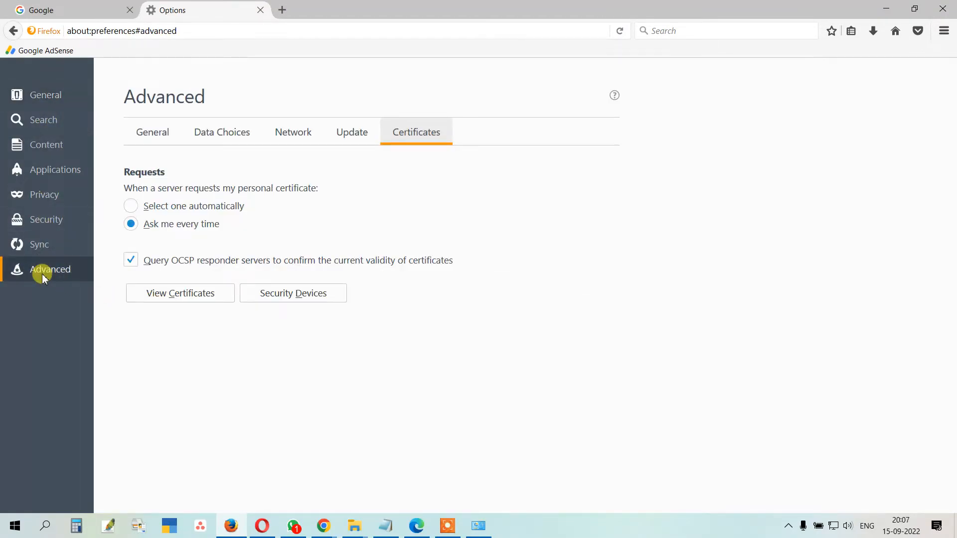
{"action": "left_click", "coordinate": [347, 133]}
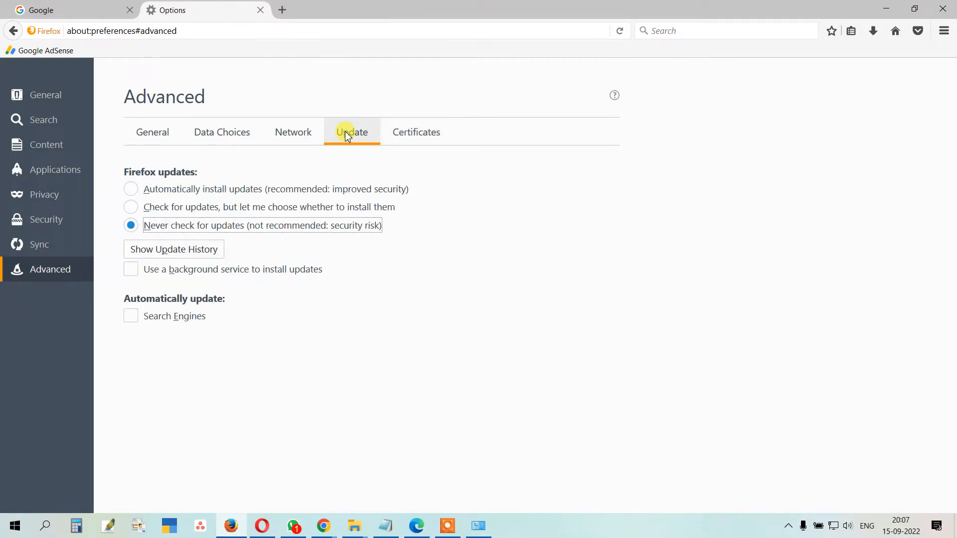
{"action": "left_click", "coordinate": [31, 282]}
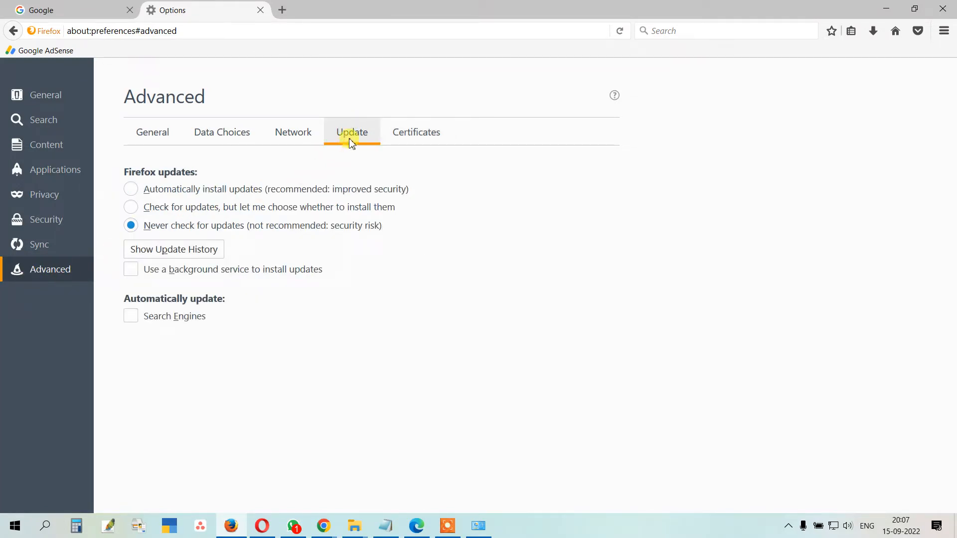
{"action": "left_click", "coordinate": [132, 227]}
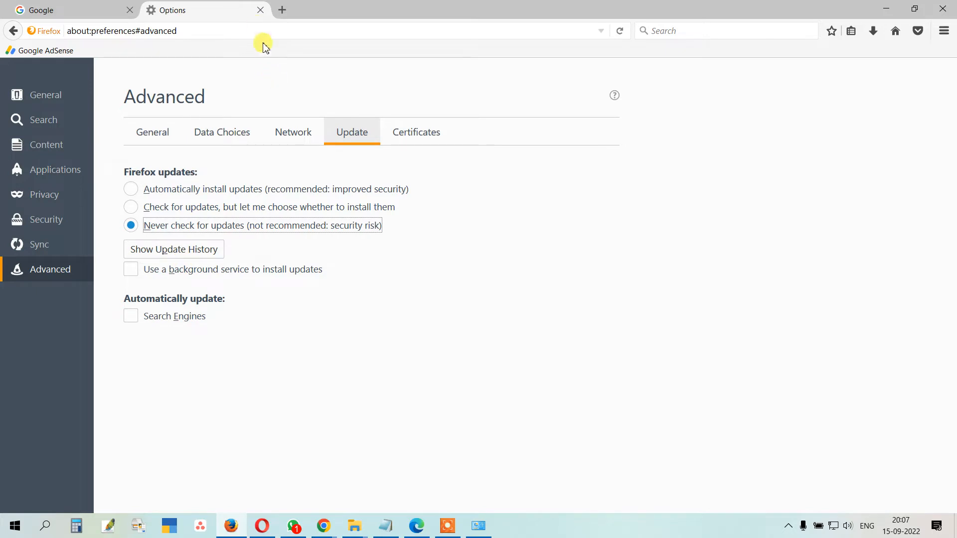
{"action": "left_click", "coordinate": [260, 10]}
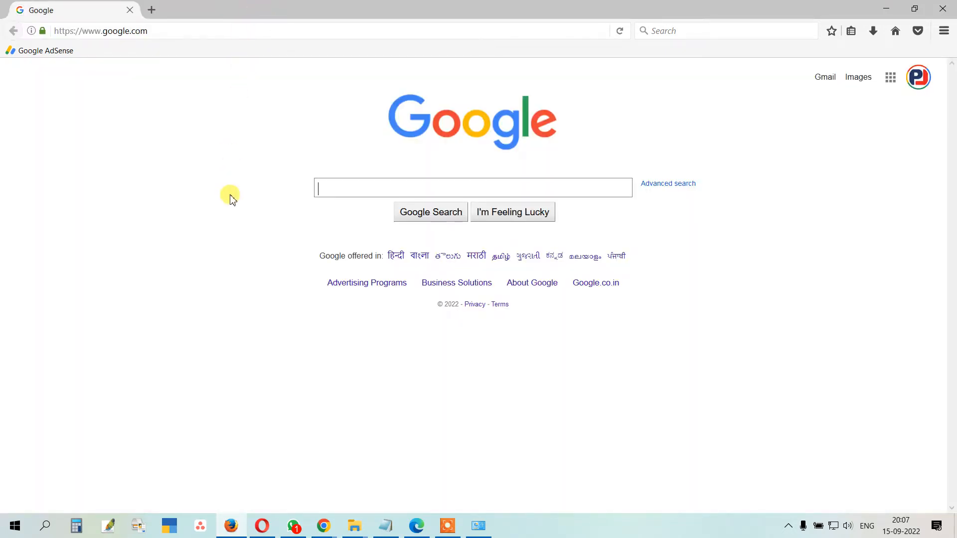
Step: Open Edge's Default browser settings page from a new tab
{"action": "left_click", "coordinate": [417, 526]}
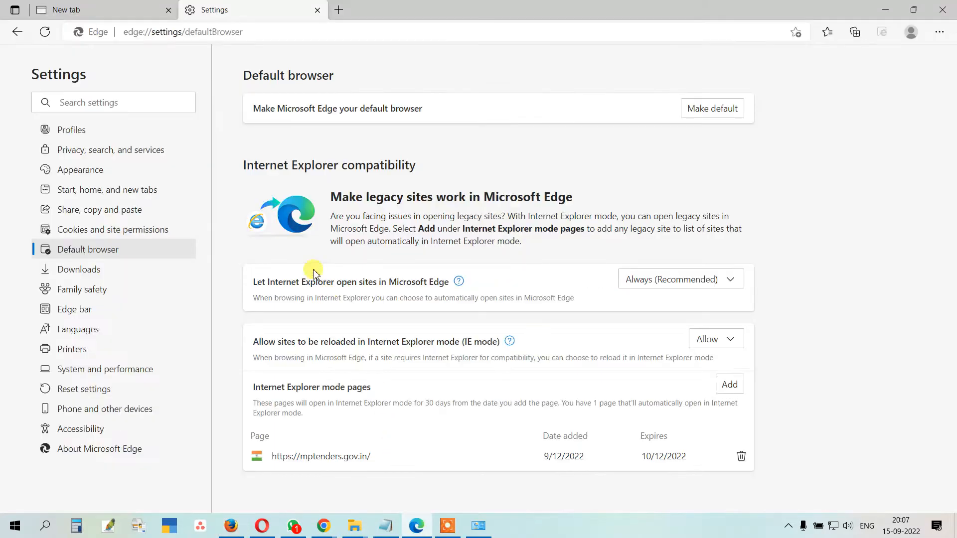
{"action": "left_click", "coordinate": [125, 12]}
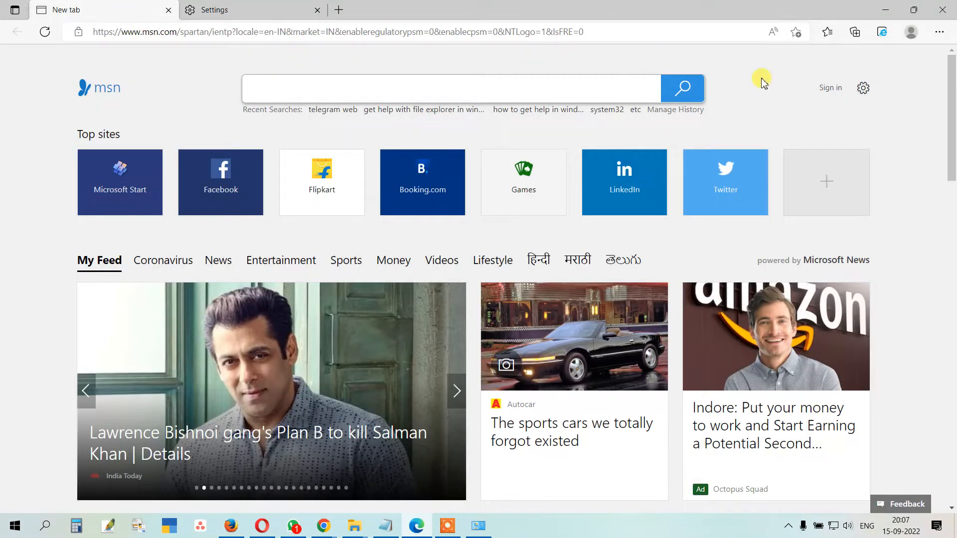
{"action": "left_click", "coordinate": [939, 32]}
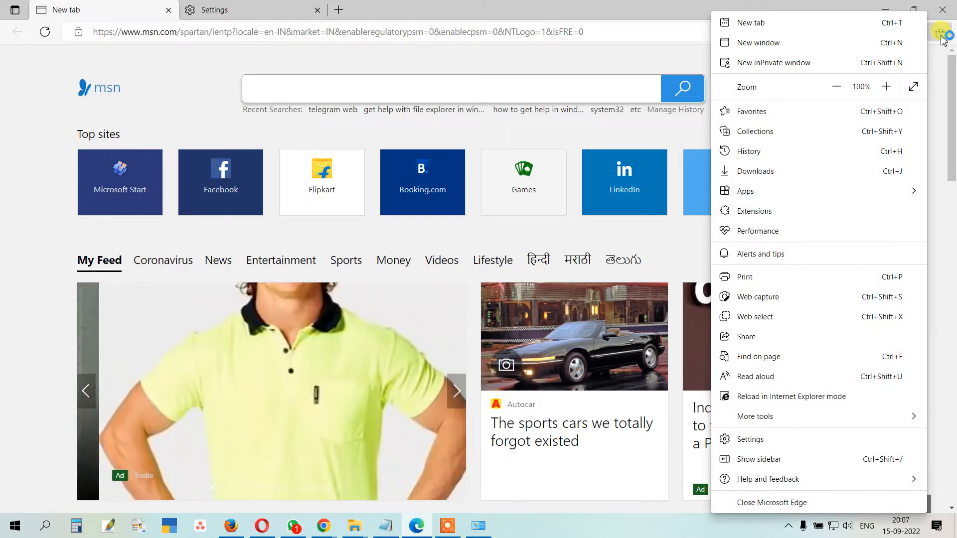
{"action": "left_click", "coordinate": [750, 439]}
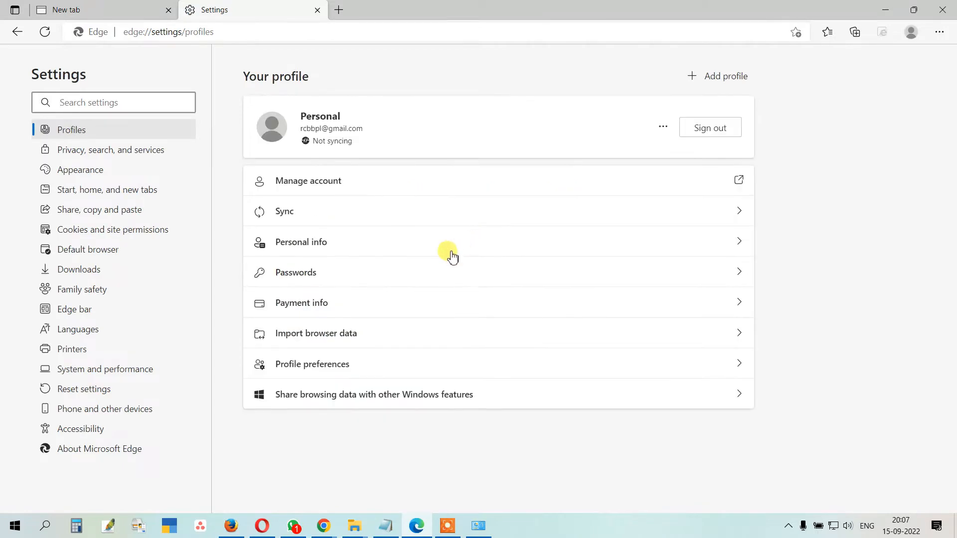
{"action": "left_click", "coordinate": [99, 257]}
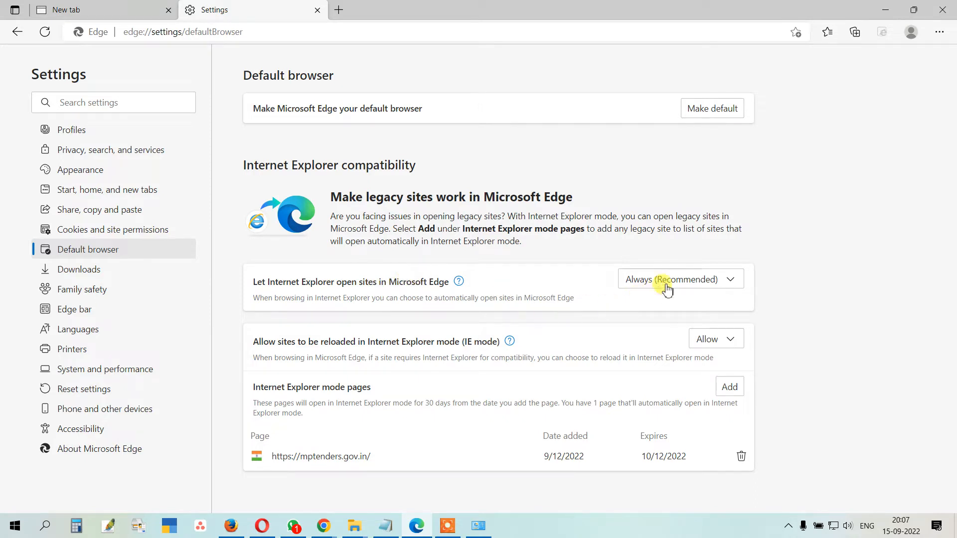
Step: Keep IE sites opening in Edge as Always (Recommended) and IE mode reload Allowed, then close settings
{"action": "left_click", "coordinate": [667, 290]}
{"action": "left_click", "coordinate": [669, 347]}
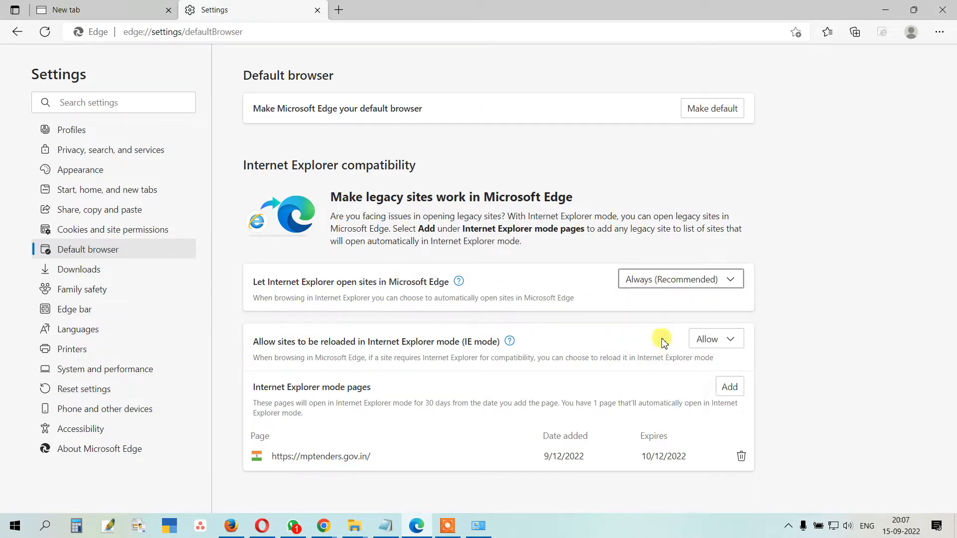
{"action": "left_click", "coordinate": [737, 339]}
{"action": "left_click", "coordinate": [702, 383]}
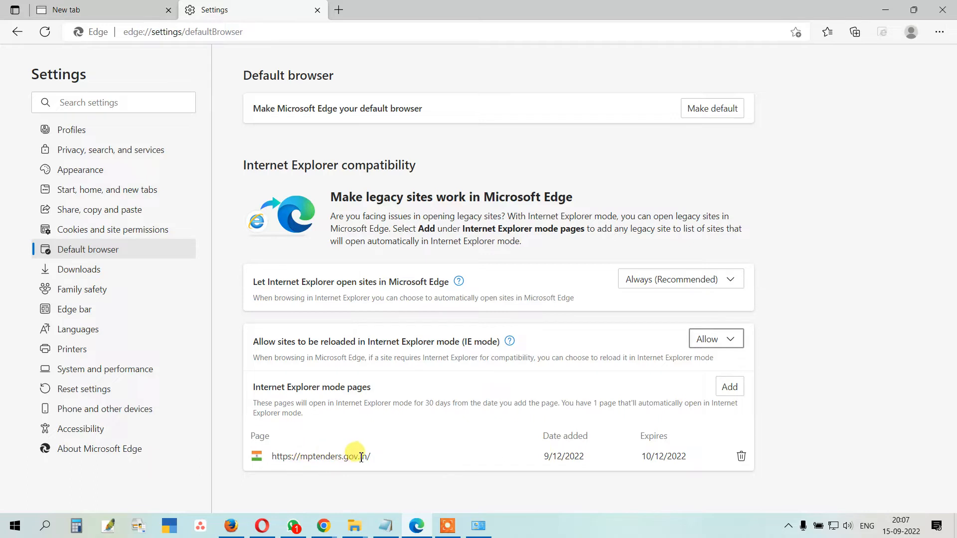
{"action": "left_click", "coordinate": [731, 387]}
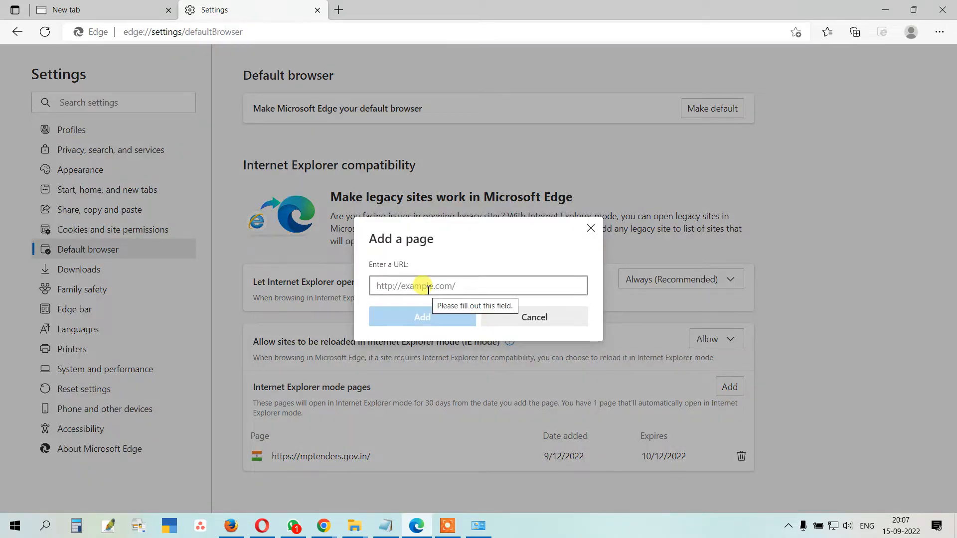
{"action": "left_click", "coordinate": [540, 321]}
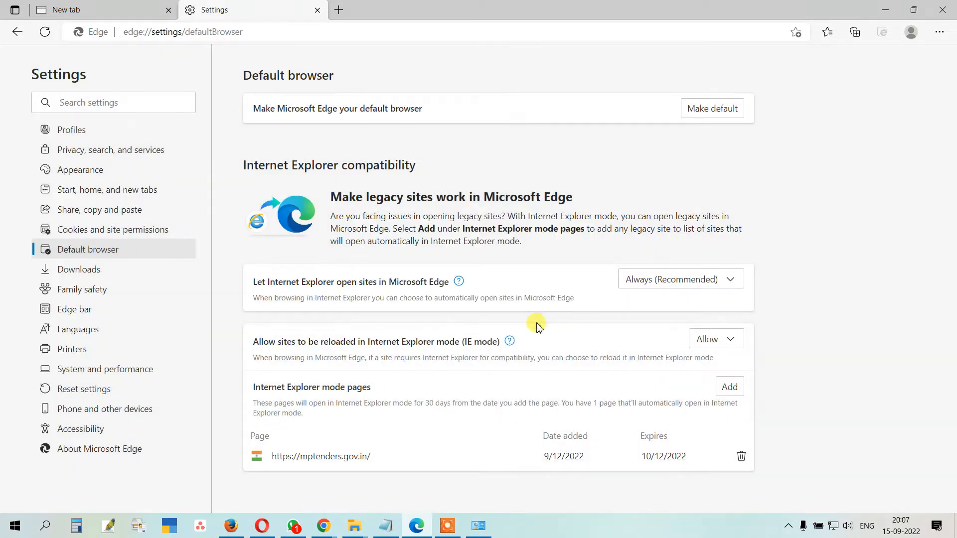
{"action": "left_click", "coordinate": [317, 10]}
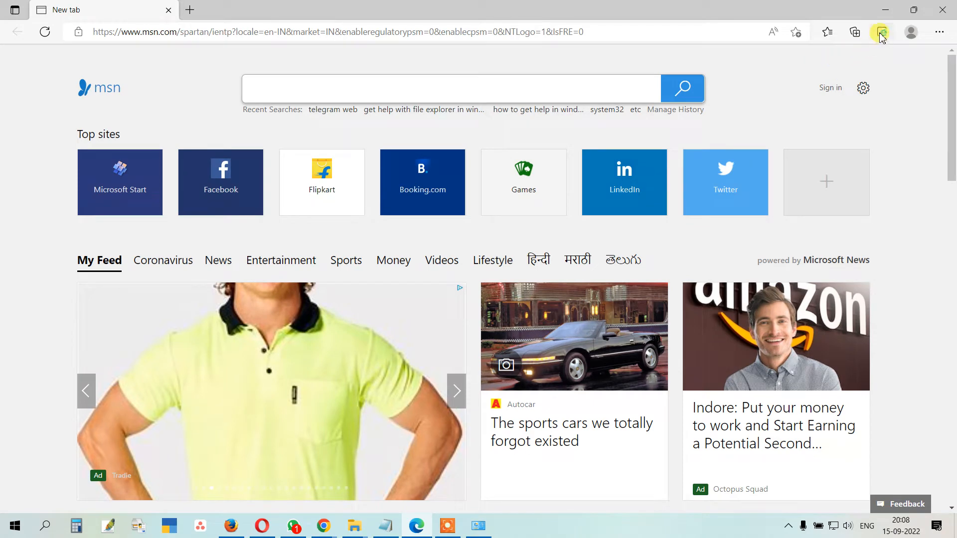
Step: Load mptenders.gov.in, dismiss the IE mode notice, and open the Online Bidder Enrollment form
{"action": "left_click", "coordinate": [412, 32]}
{"action": "type", "text": "mp"}
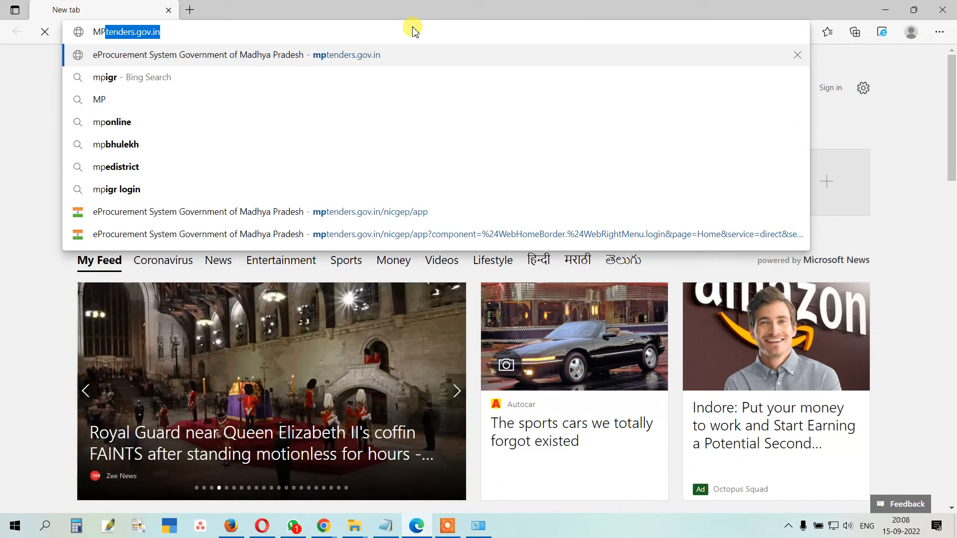
{"action": "key", "text": "Return"}
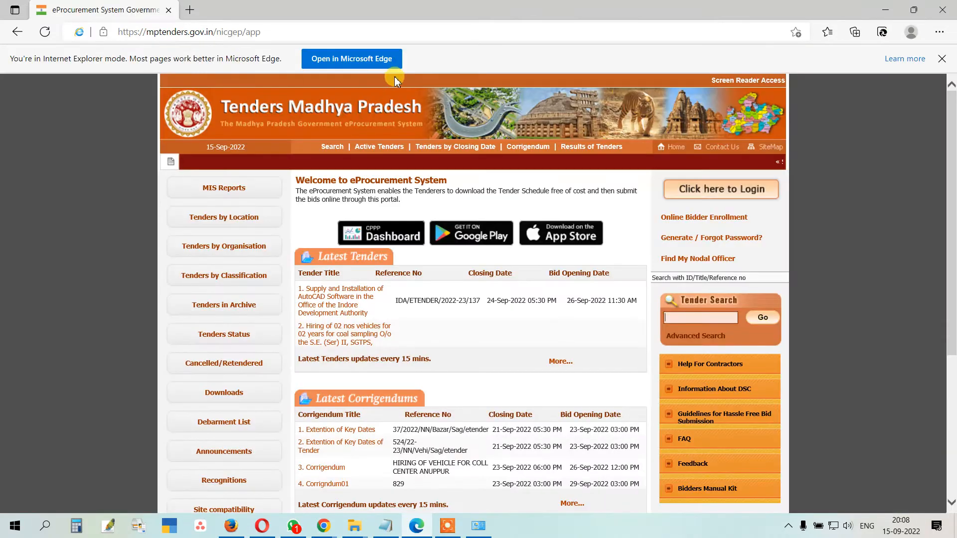
{"action": "left_click", "coordinate": [941, 59]}
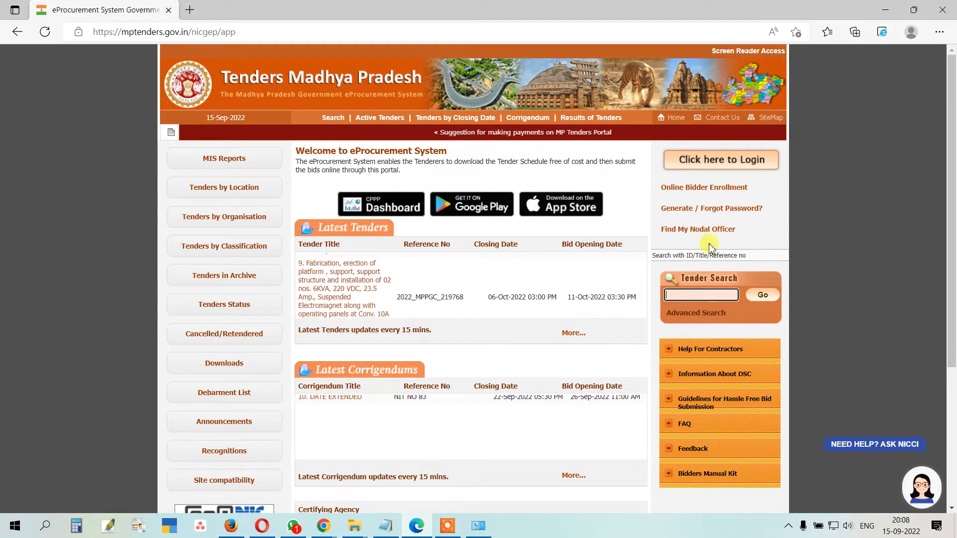
{"action": "left_click", "coordinate": [710, 191]}
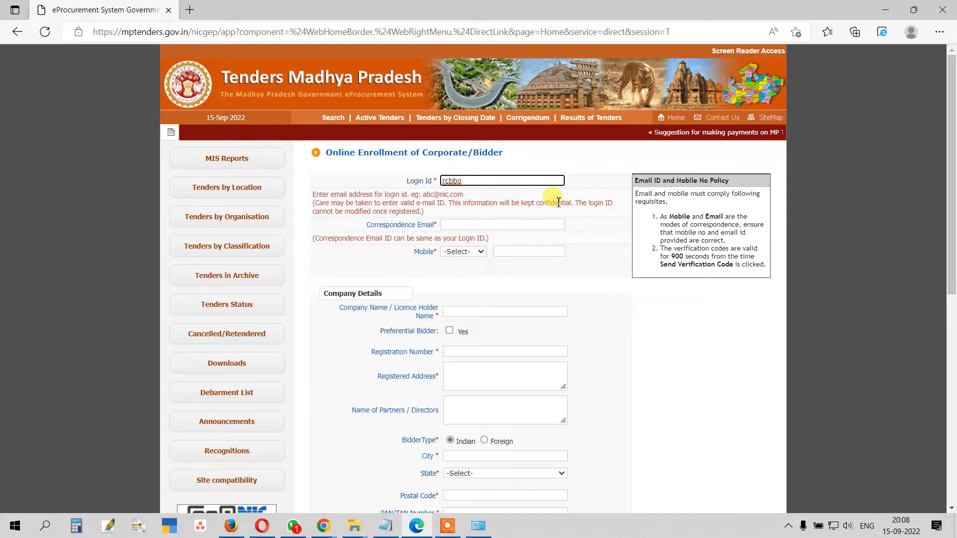
Step: Enter the bidder's e-mail address as both the login ID and the correspondence e-mail
{"action": "type", "text": "rcbb"}
{"action": "key", "text": "BackSpace"}
{"action": "key", "text": "BackSpace"}
{"action": "key", "text": "BackSpace"}
{"action": "key", "text": "BackSpace"}
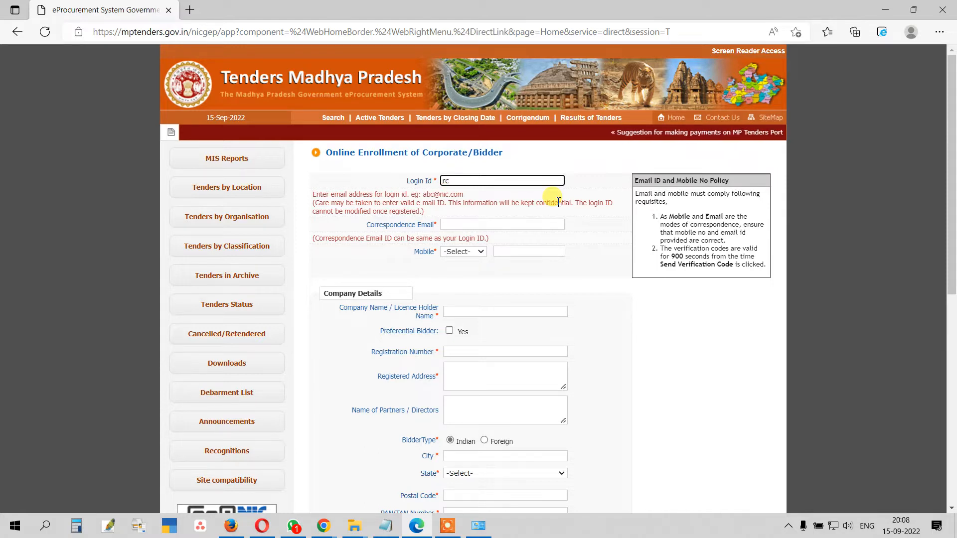
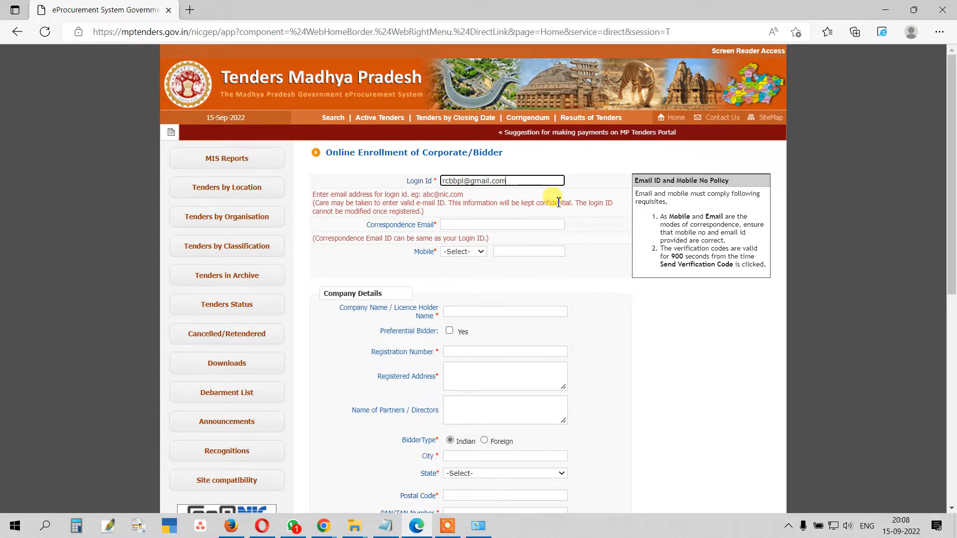
{"action": "key", "text": "Tab"}
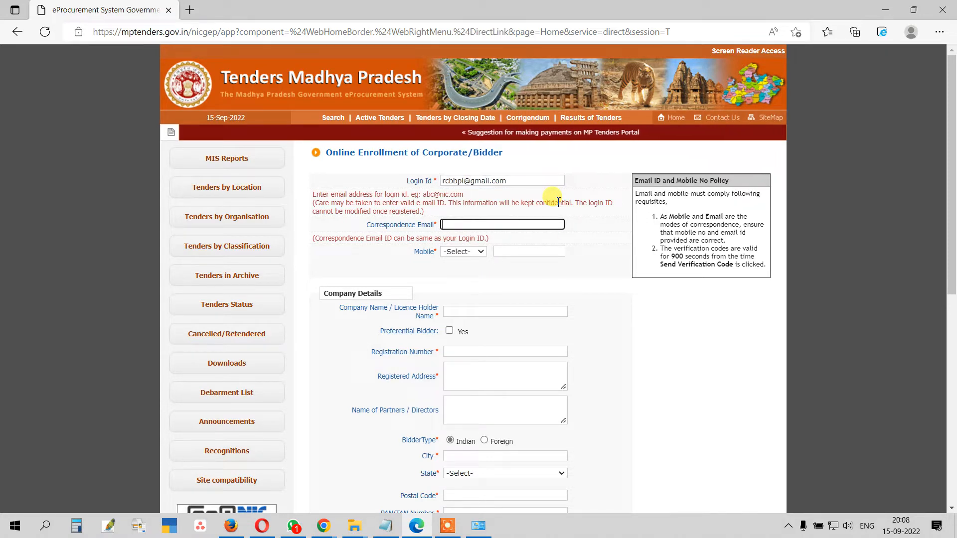
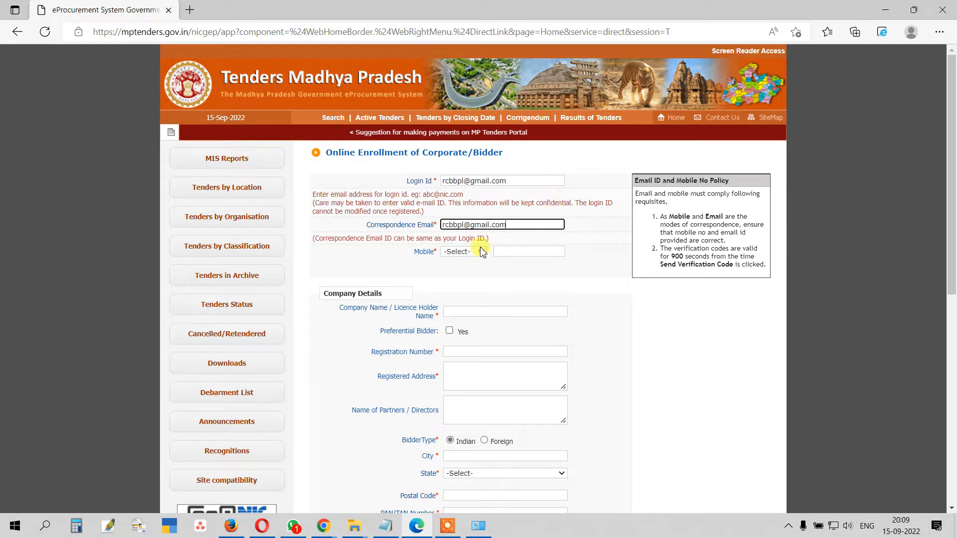
Step: Set the mobile country code to India (91), enter the mobile number, and start the company name
{"action": "left_click", "coordinate": [456, 252]}
{"action": "scroll", "coordinate": [458, 277], "scroll_direction": "down", "scroll_amount": 20}
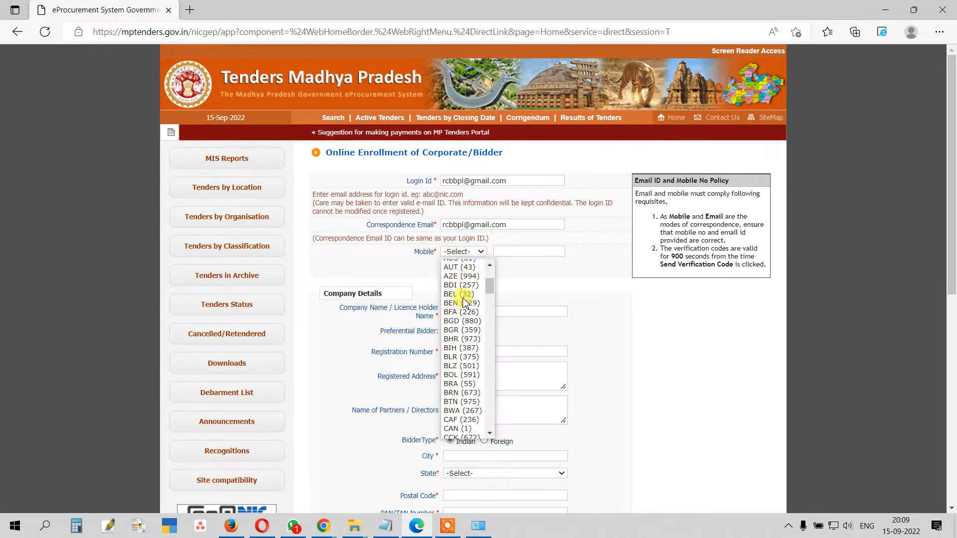
{"action": "scroll", "coordinate": [468, 328], "scroll_direction": "down", "scroll_amount": 4}
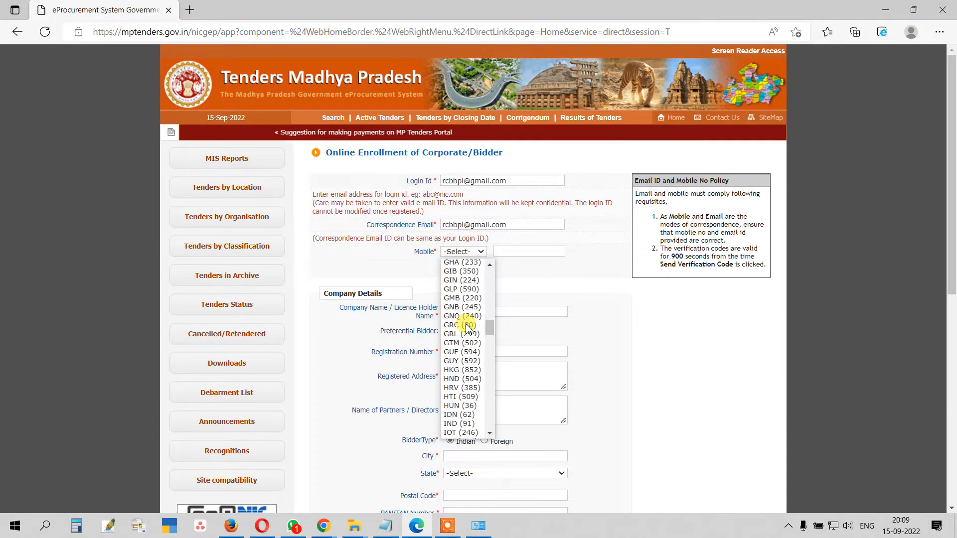
{"action": "left_click", "coordinate": [467, 326]}
{"action": "left_click", "coordinate": [507, 251]}
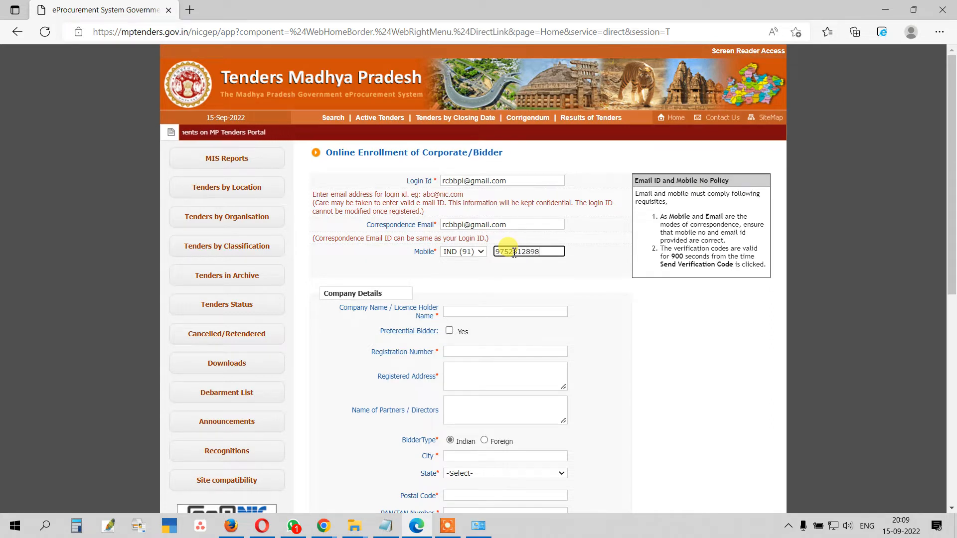
{"action": "left_click", "coordinate": [471, 312]}
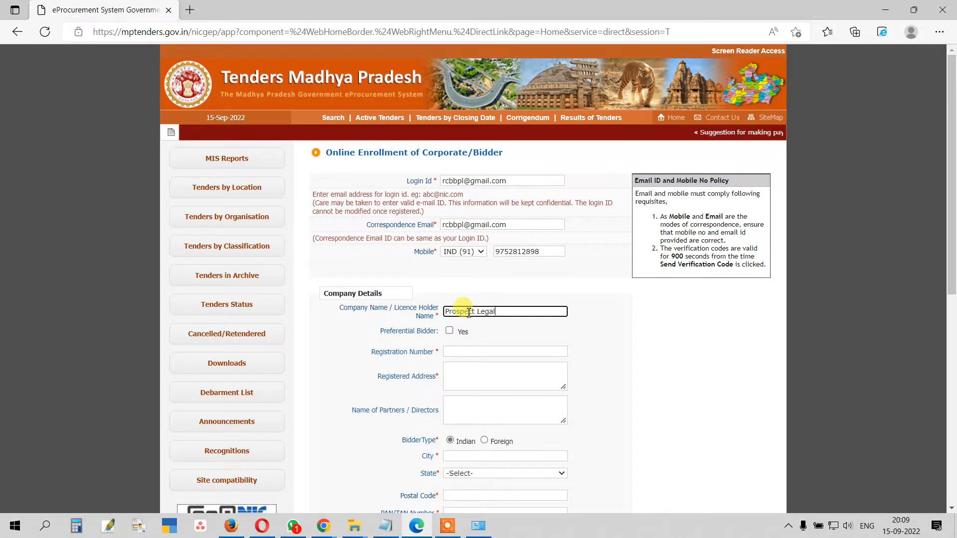
Step: Fill in the registration number, registered address and two partner/director names on separate lines
{"action": "left_click", "coordinate": [450, 354]}
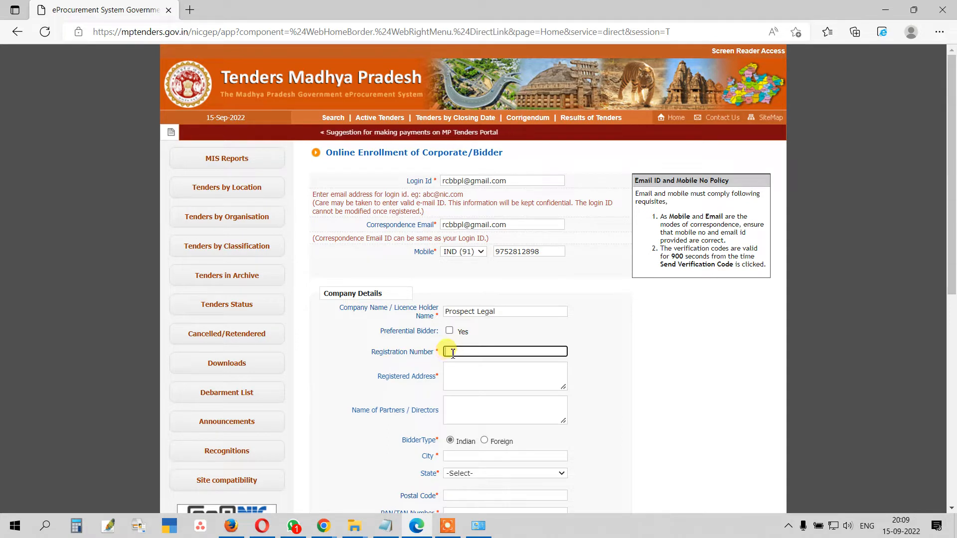
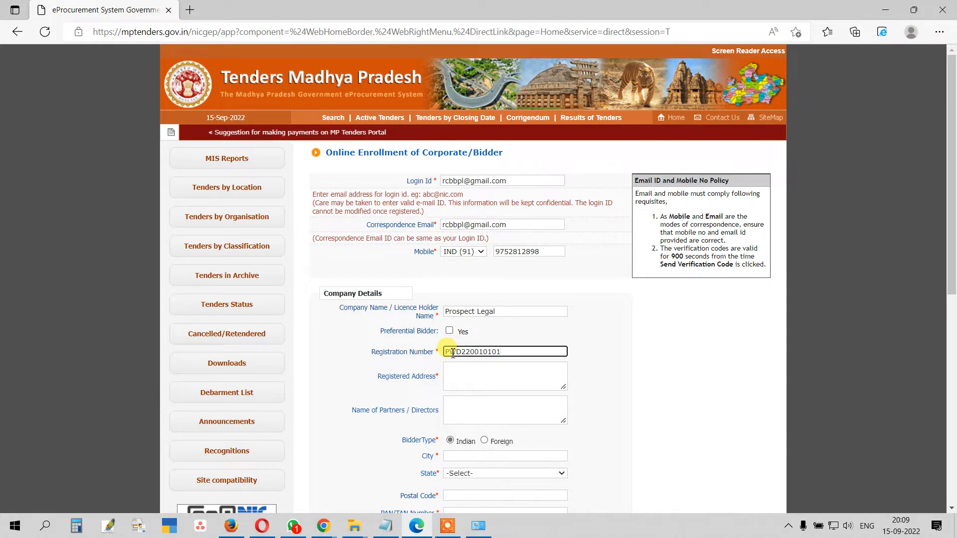
{"action": "left_click", "coordinate": [456, 375]}
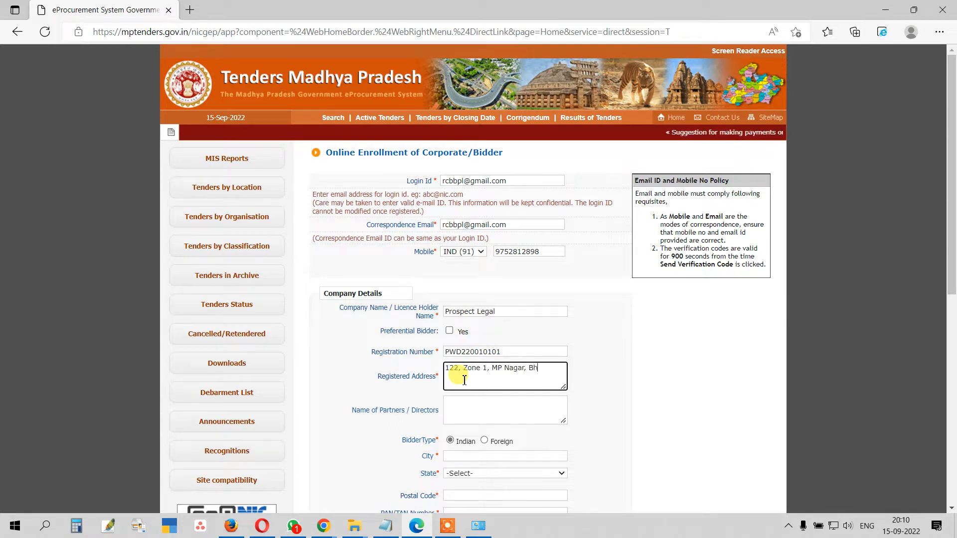
{"action": "key", "text": "Tab"}
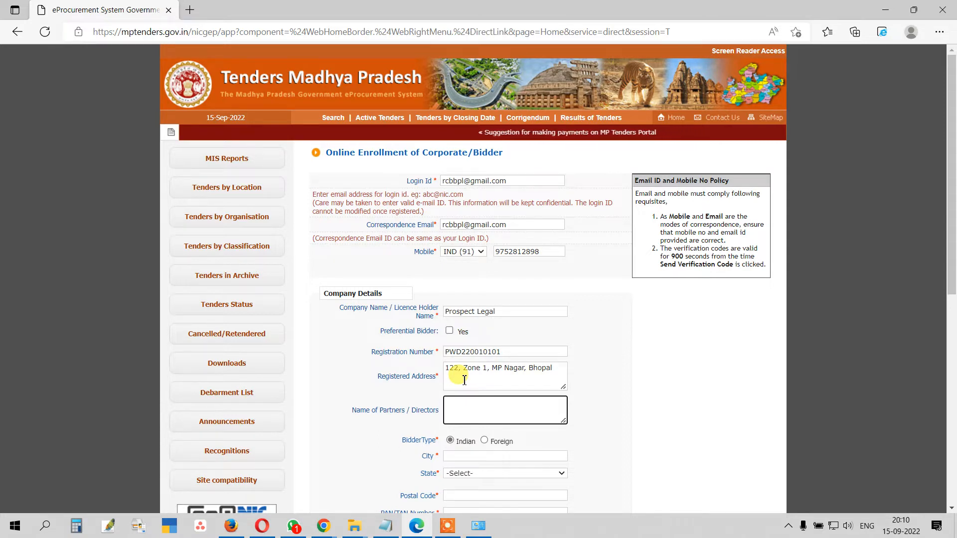
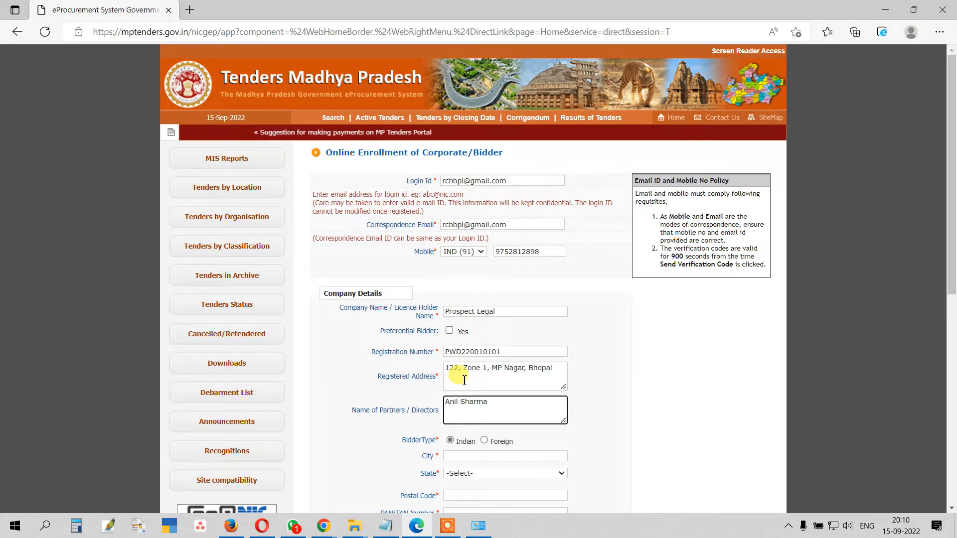
{"action": "key", "text": "Return"}
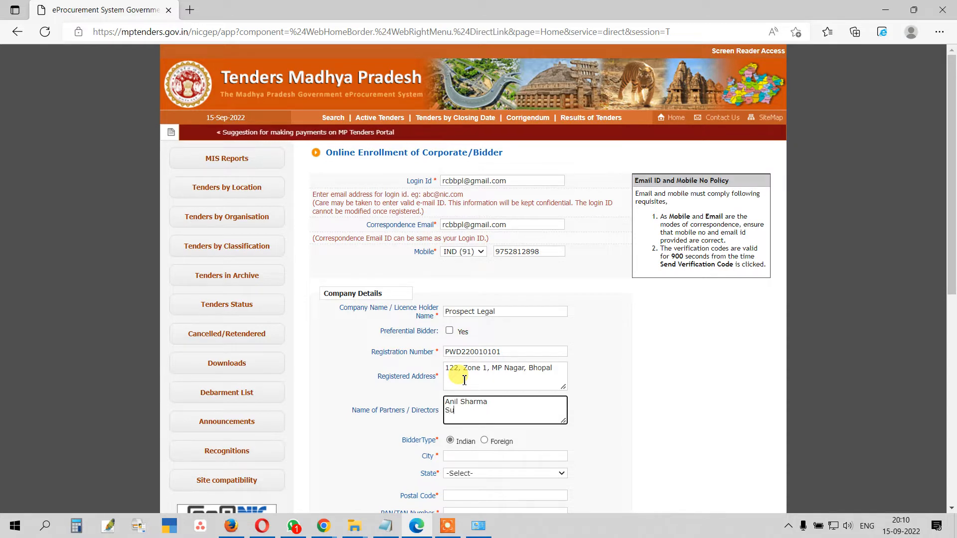
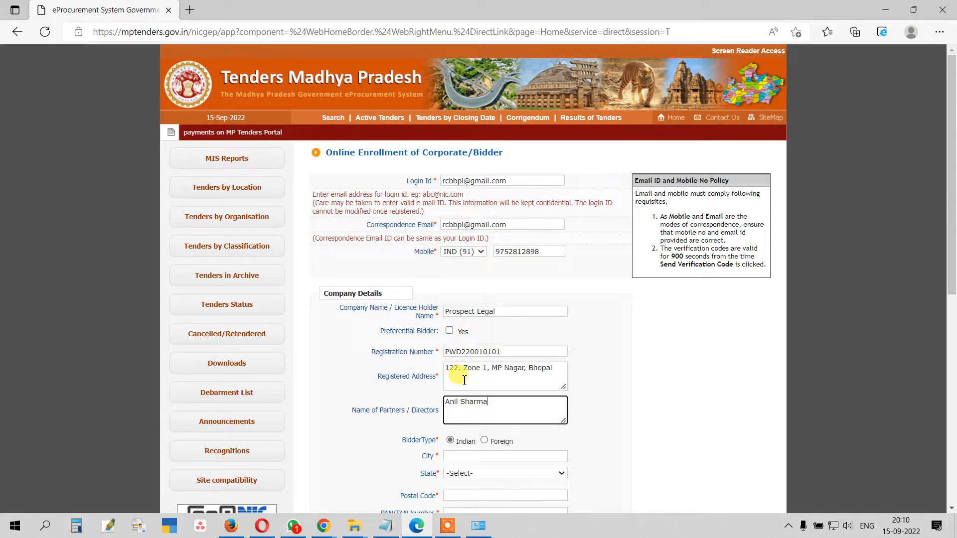
{"action": "scroll", "coordinate": [519, 428], "scroll_direction": "down", "scroll_amount": 4}
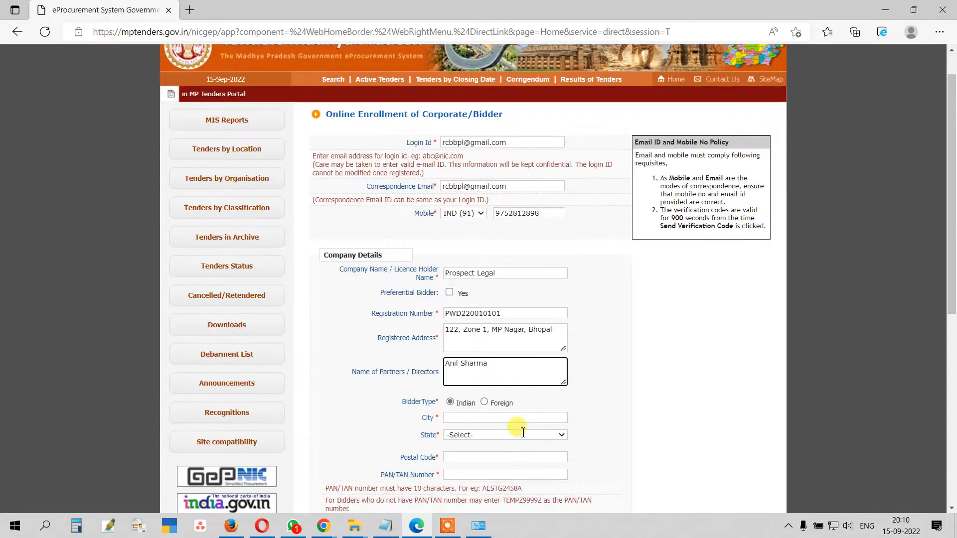
Step: Enter city Bhopal, state Madhya Pradesh, the postal code and the company's PAN/TAN number
{"action": "left_click", "coordinate": [459, 244]}
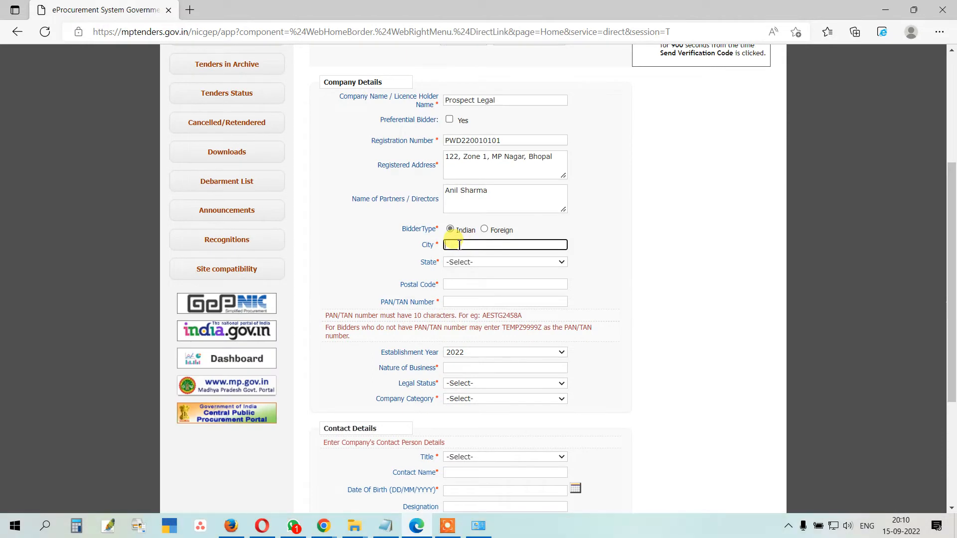
{"action": "type", "text": "Bhopal"}
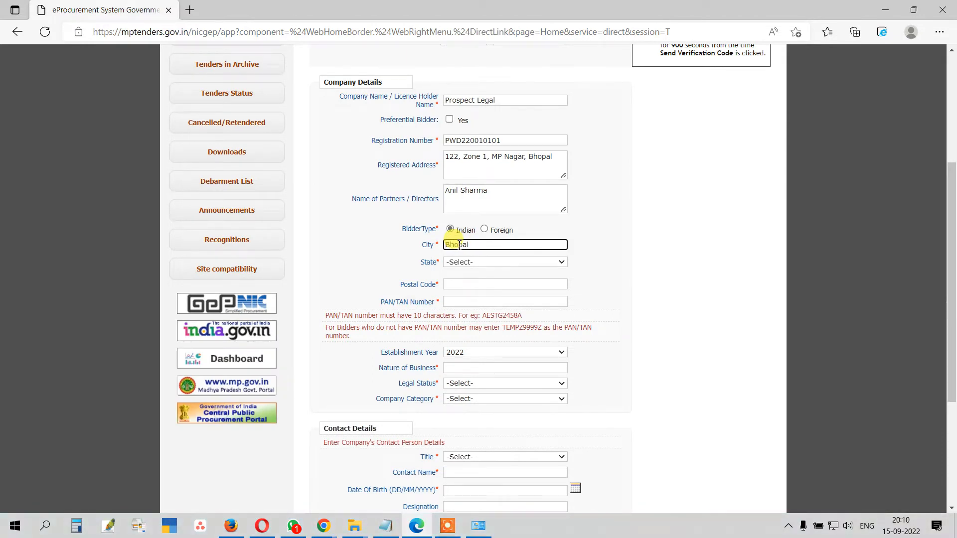
{"action": "left_click", "coordinate": [524, 262]}
{"action": "scroll", "coordinate": [480, 359], "scroll_direction": "down", "scroll_amount": 2}
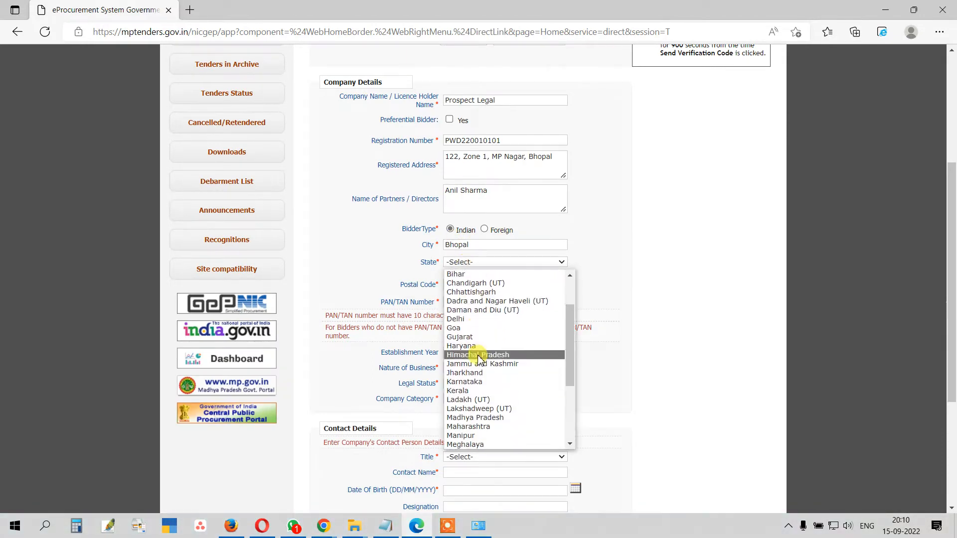
{"action": "left_click", "coordinate": [480, 419]}
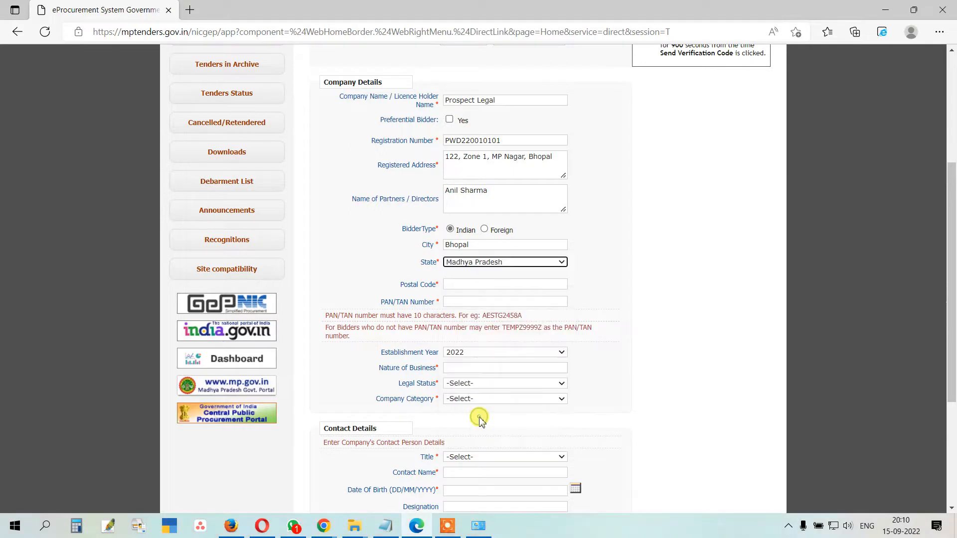
{"action": "left_click", "coordinate": [456, 284]}
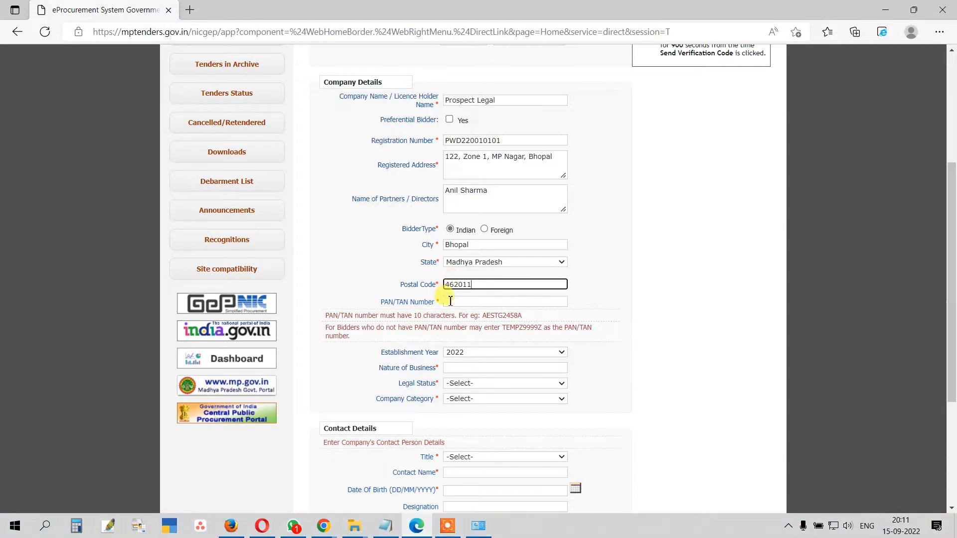
{"action": "left_click", "coordinate": [447, 302]}
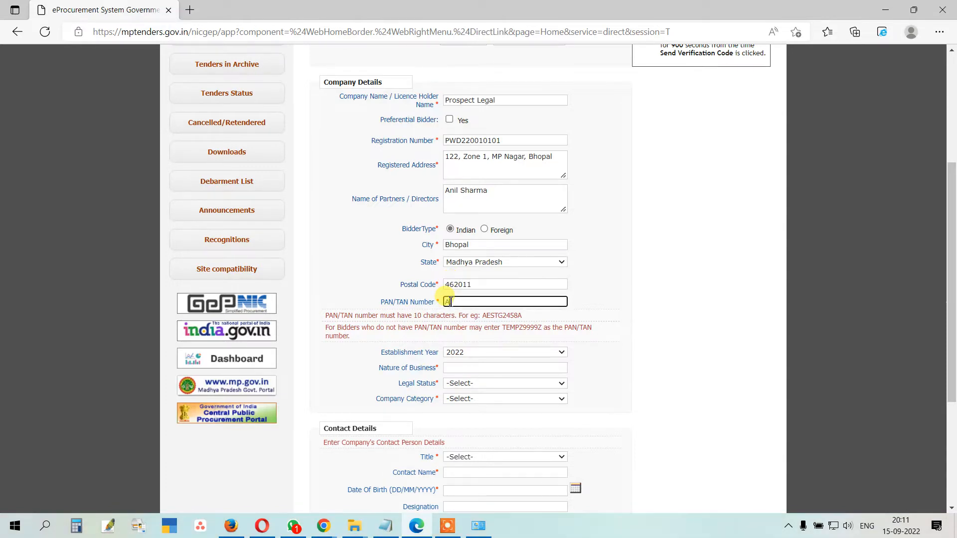
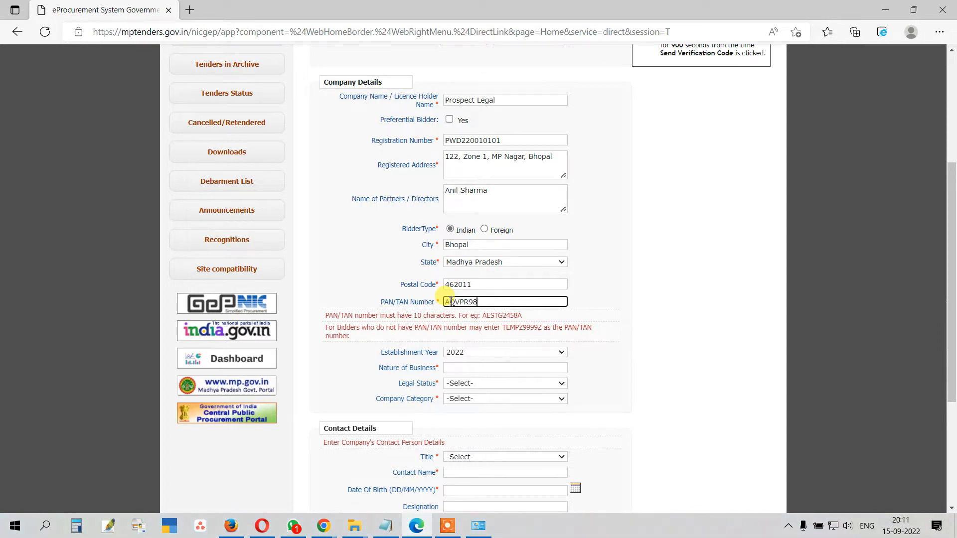
Step: Set the establishment year to 2021 and nature of business to 'Civil Work Contract'
{"action": "left_click", "coordinate": [466, 354]}
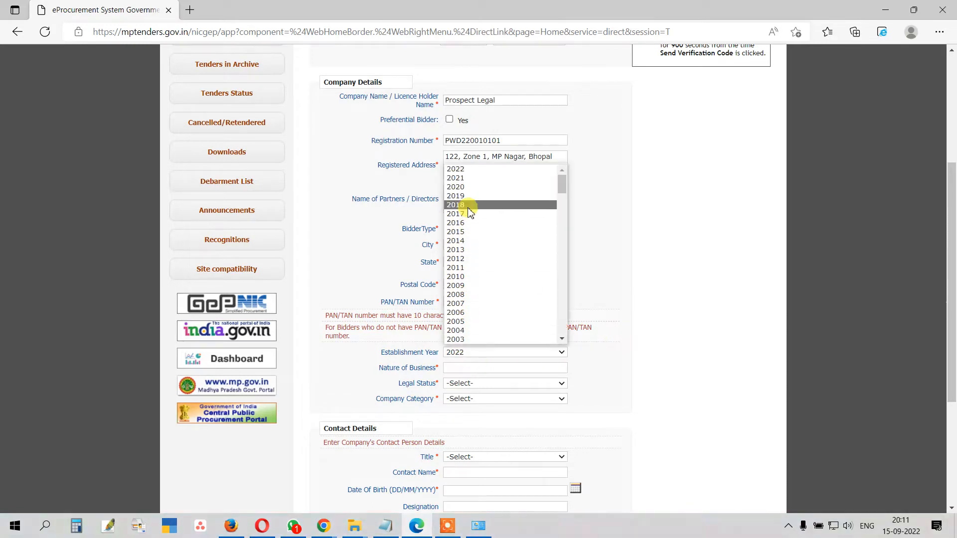
{"action": "left_click", "coordinate": [466, 178]}
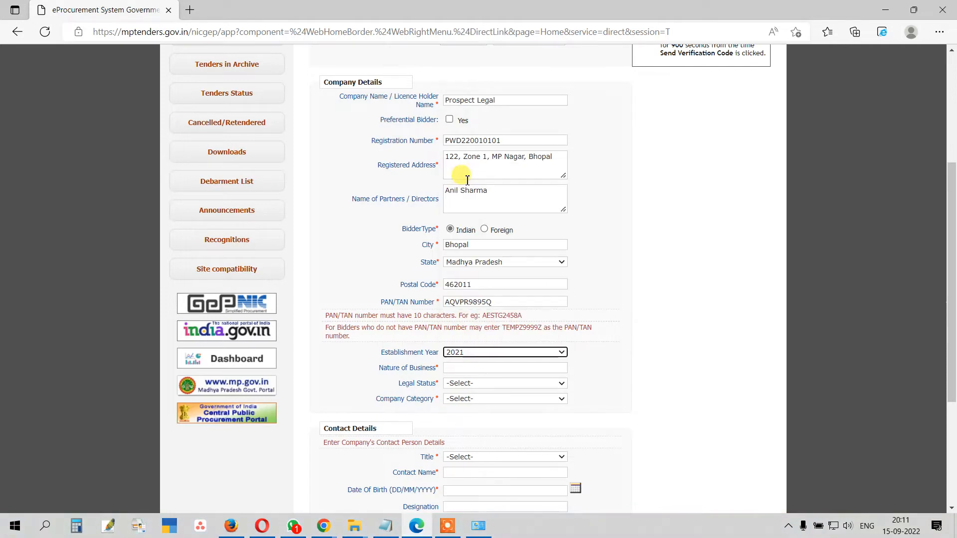
{"action": "left_click", "coordinate": [463, 367]}
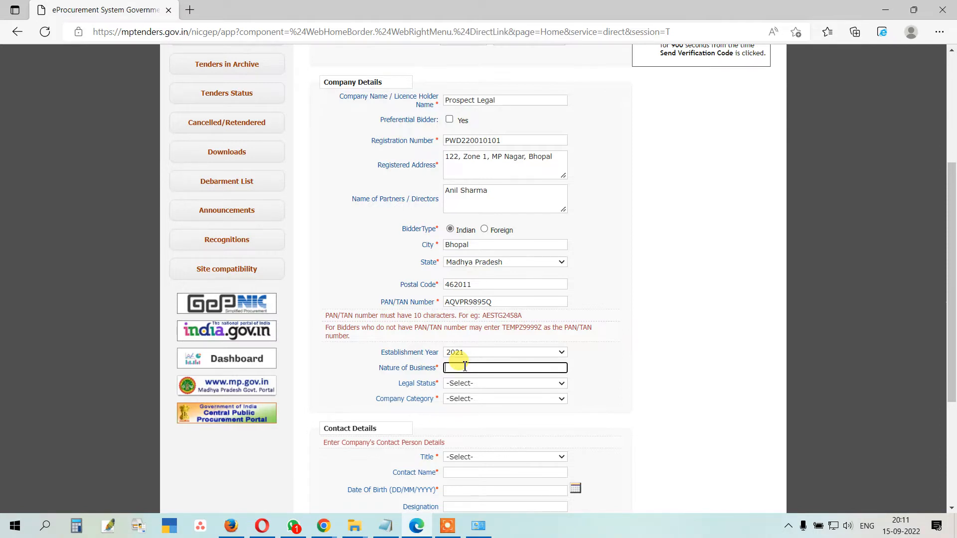
{"action": "type", "text": "Wo"}
{"action": "key", "text": "BackSpace"}
{"action": "key", "text": "BackSpace"}
{"action": "key", "text": "BackSpace"}
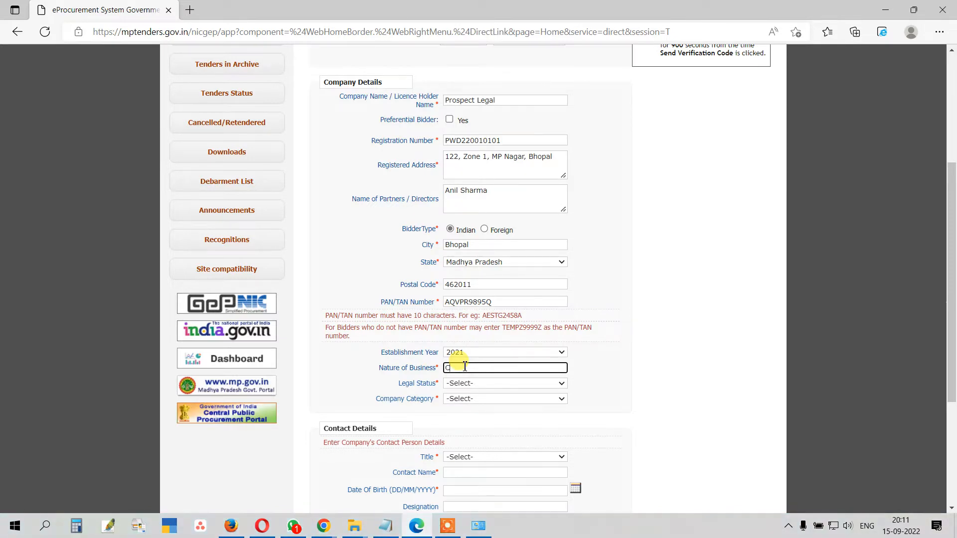
{"action": "type", "text": "Civil Work Contractor"}
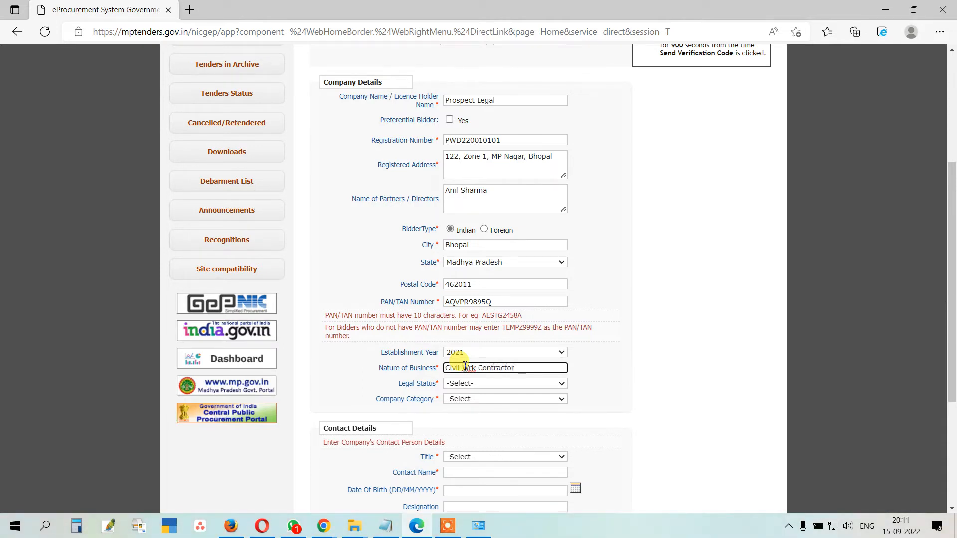
Step: Set both Legal Status and Company Category to Others
{"action": "left_click", "coordinate": [476, 383]}
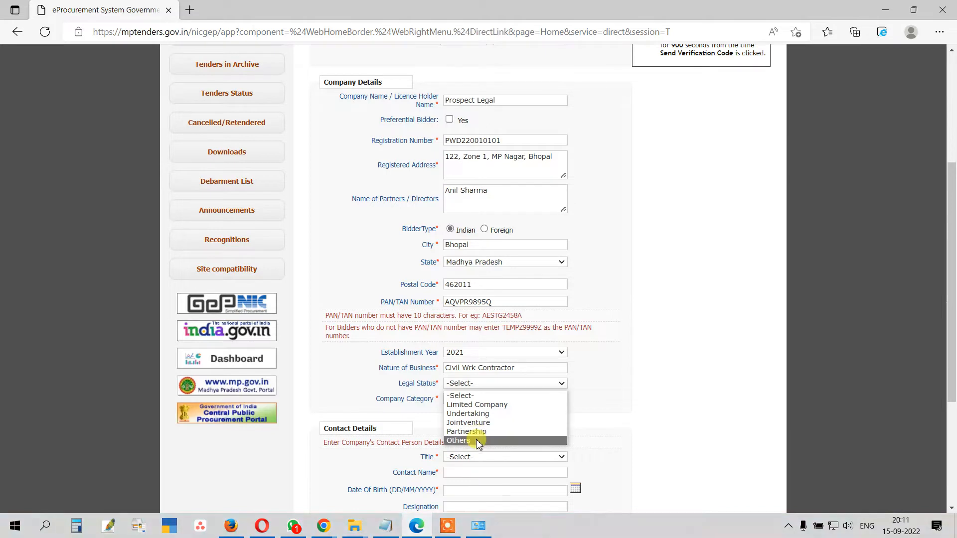
{"action": "left_click", "coordinate": [463, 441]}
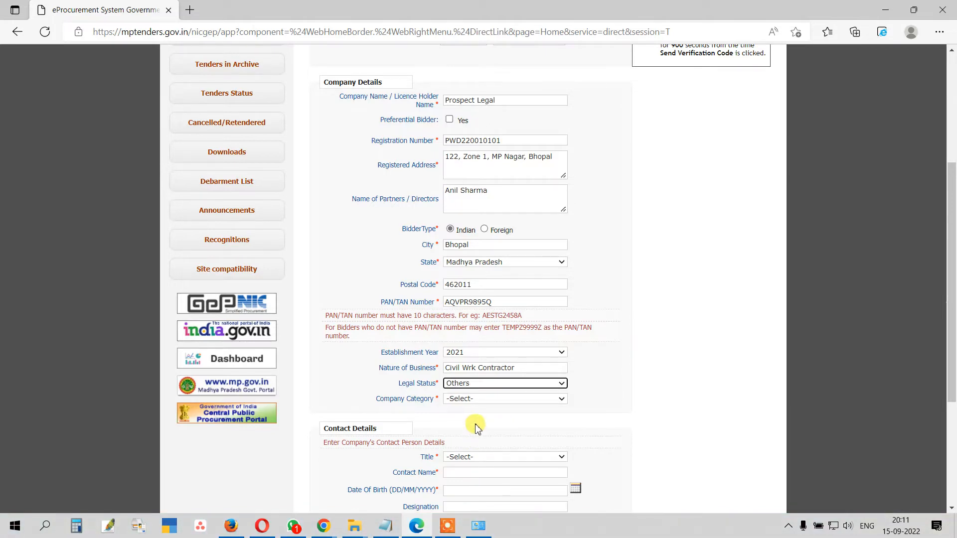
{"action": "left_click", "coordinate": [466, 398]}
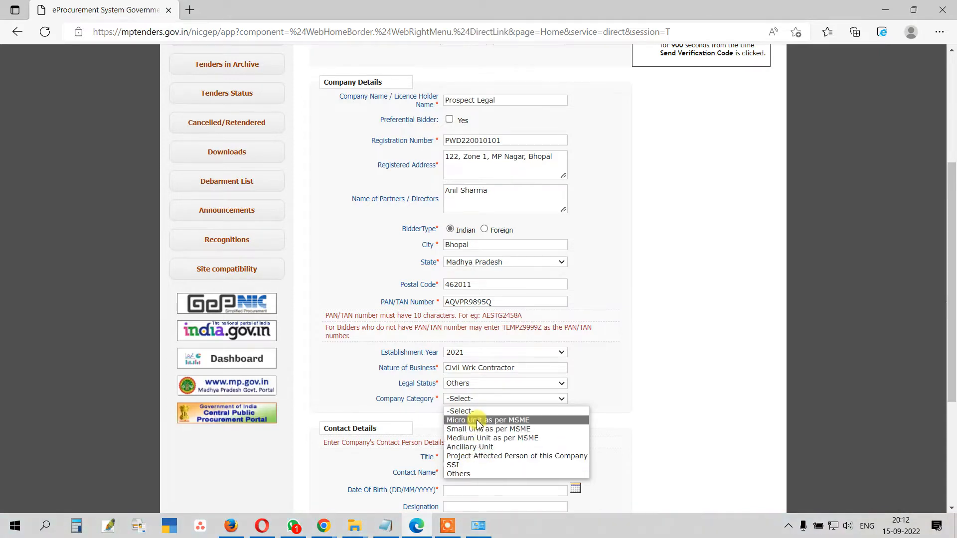
{"action": "left_click", "coordinate": [471, 474]}
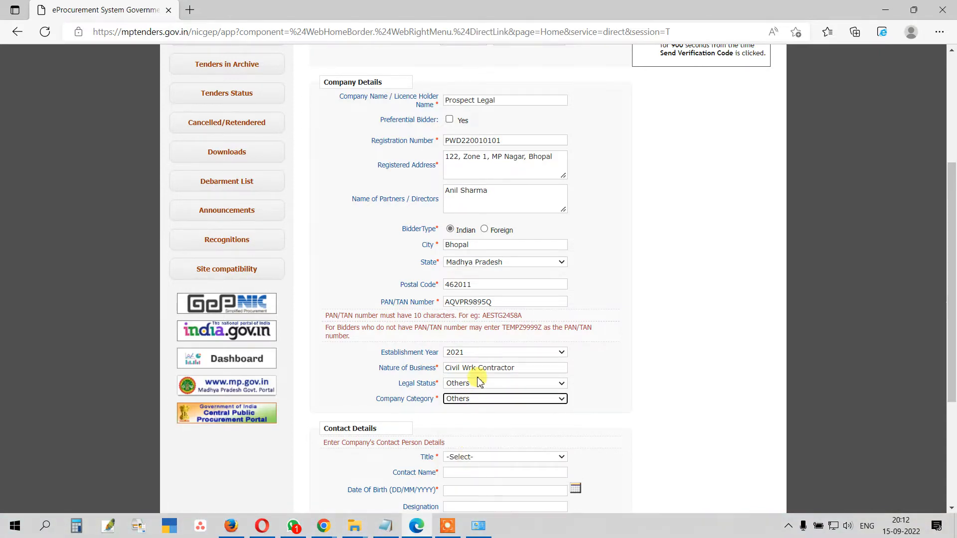
{"action": "scroll", "coordinate": [473, 359], "scroll_direction": "down", "scroll_amount": 4}
{"action": "left_click", "coordinate": [471, 260]}
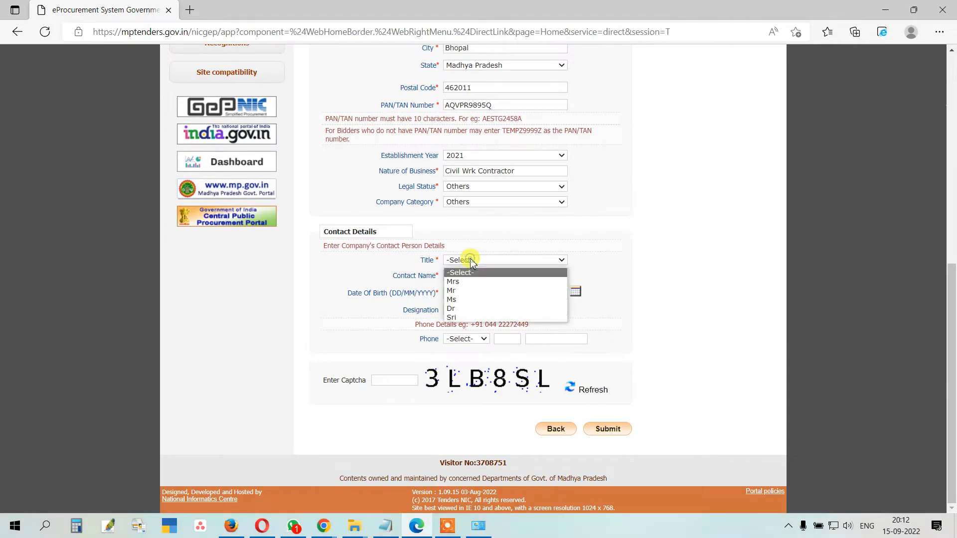
Step: Choose title Mr and enter the contact person's name
{"action": "left_click", "coordinate": [463, 291]}
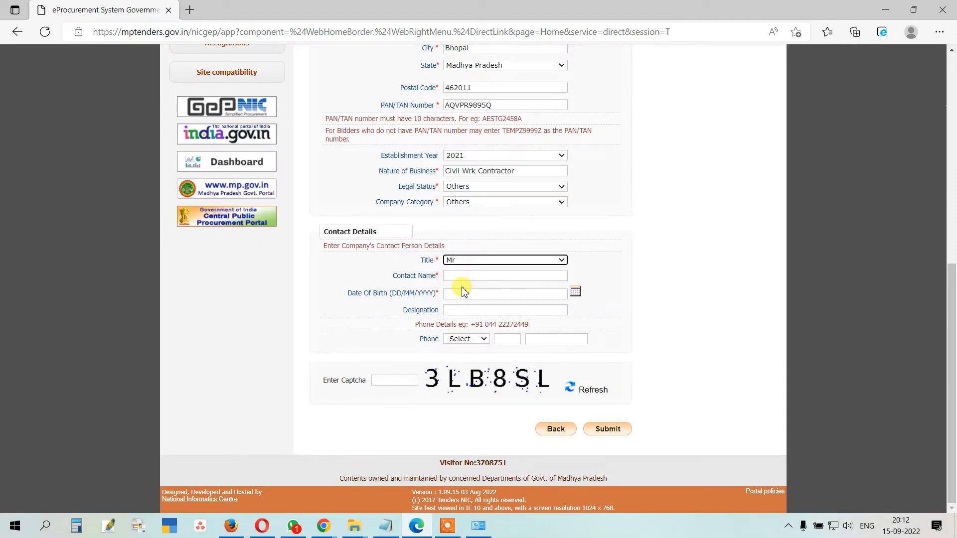
{"action": "left_click", "coordinate": [459, 277]}
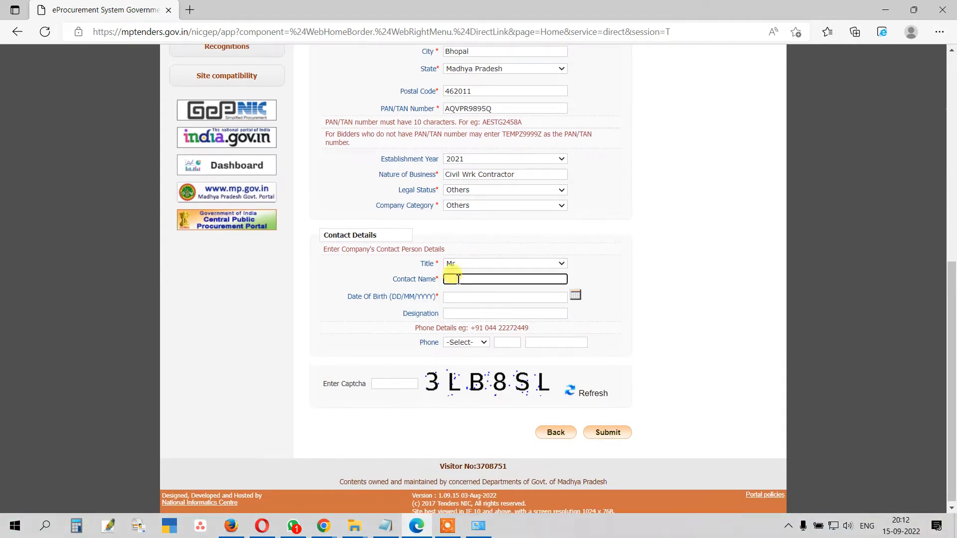
{"action": "scroll", "coordinate": [479, 258], "scroll_direction": "up", "scroll_amount": 6}
{"action": "scroll", "coordinate": [480, 258], "scroll_direction": "down", "scroll_amount": 6}
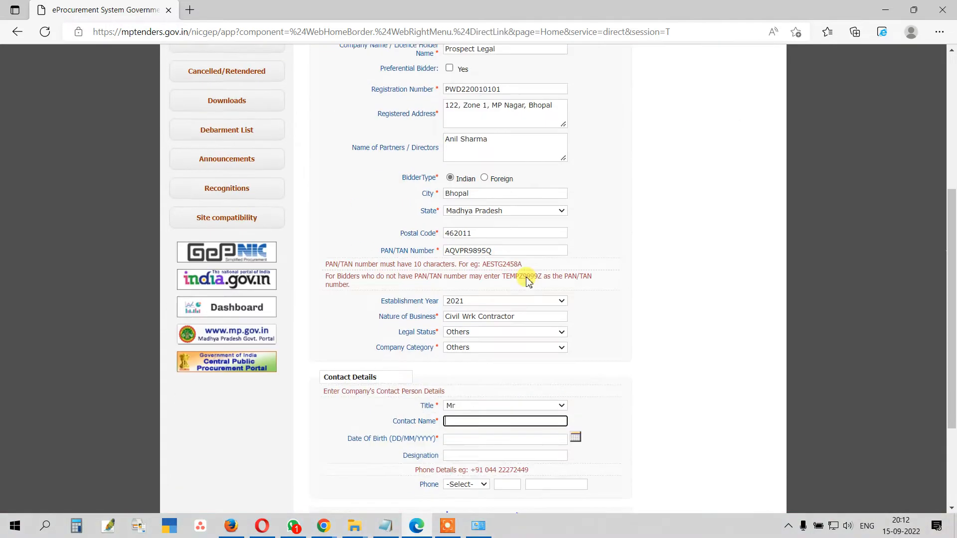
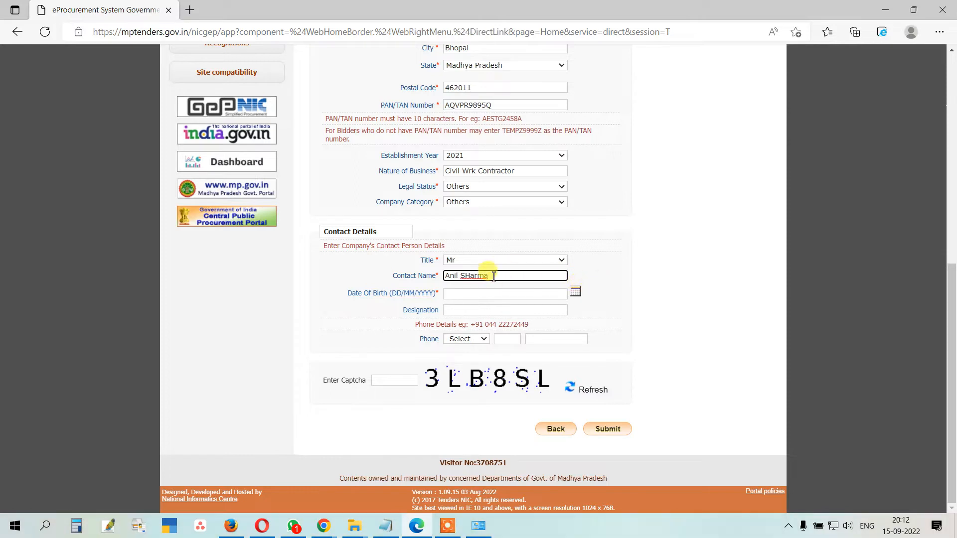
{"action": "type", "text": "harma"}
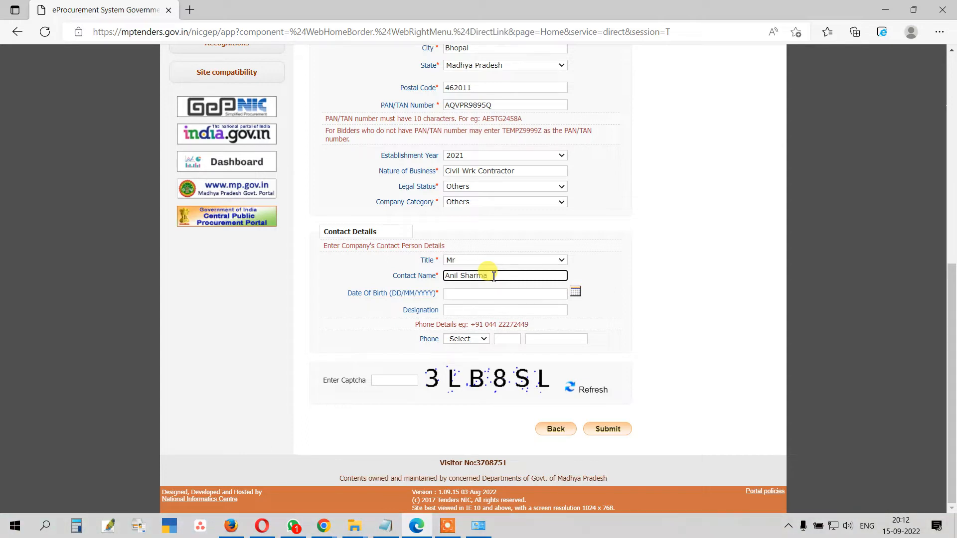
Step: Set the contact's date of birth to 16 September 1991 in the calendar
{"action": "left_click", "coordinate": [473, 294]}
{"action": "left_click", "coordinate": [574, 294]}
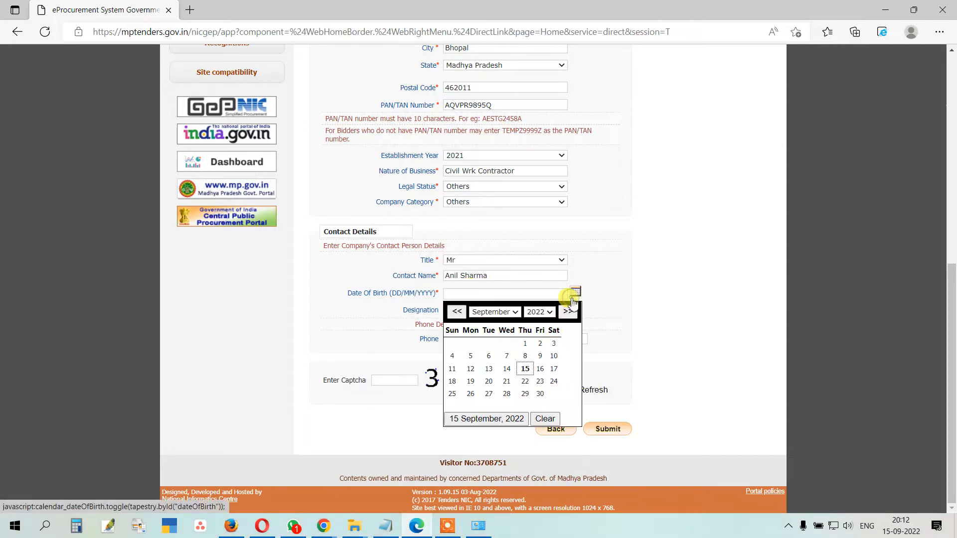
{"action": "left_click", "coordinate": [539, 312]}
{"action": "scroll", "coordinate": [541, 344], "scroll_direction": "up", "scroll_amount": 5}
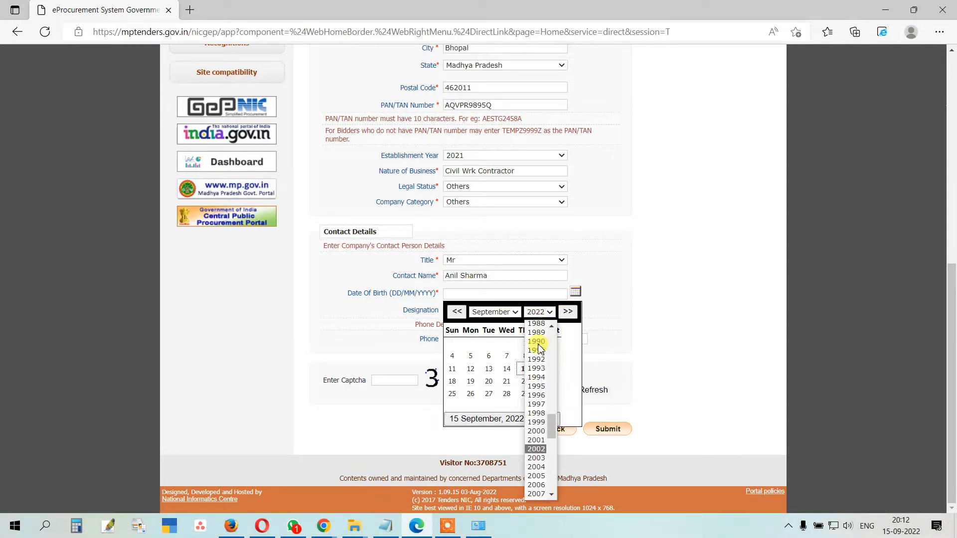
{"action": "left_click", "coordinate": [541, 359]}
{"action": "double_click", "coordinate": [508, 311]}
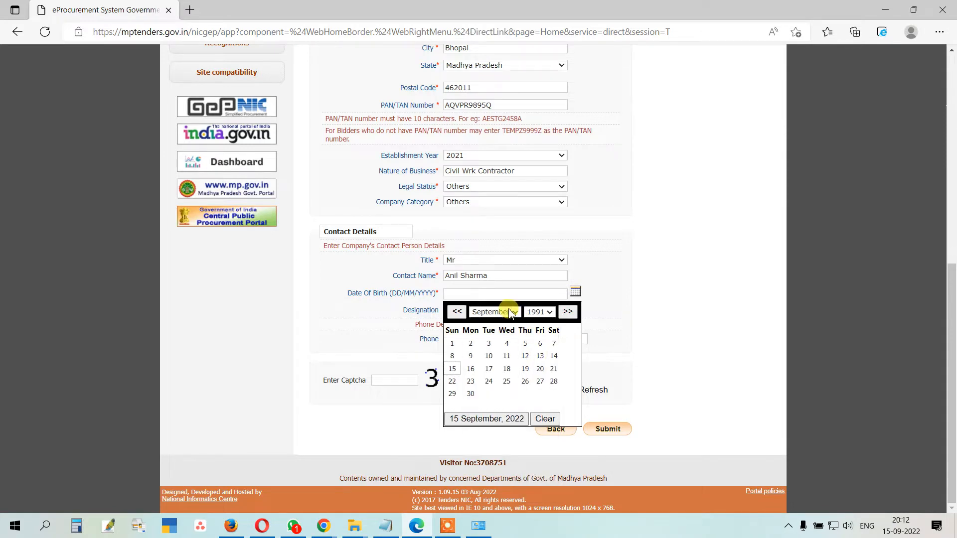
{"action": "left_click", "coordinate": [471, 369]}
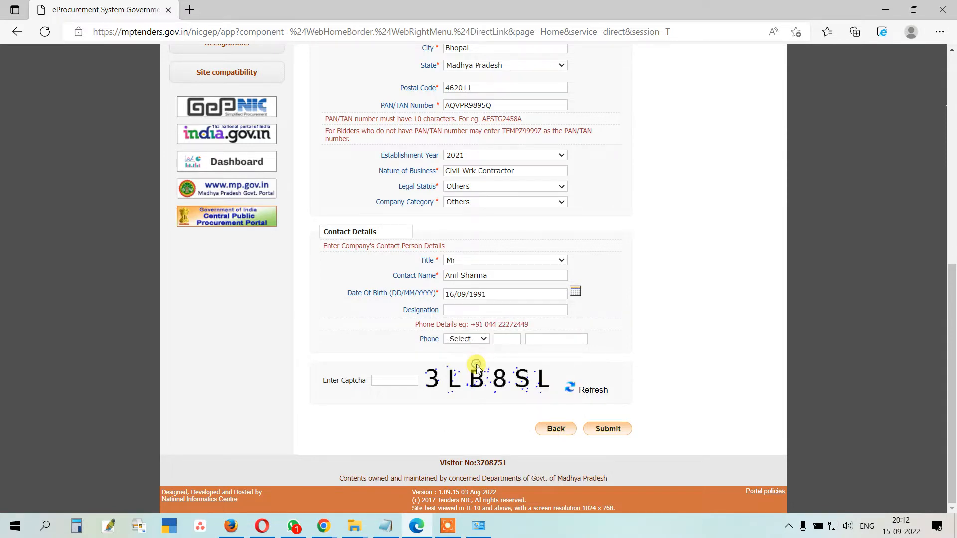
Step: Enter designation Proprietor and choose IDN (62) as the phone country code
{"action": "left_click", "coordinate": [472, 310]}
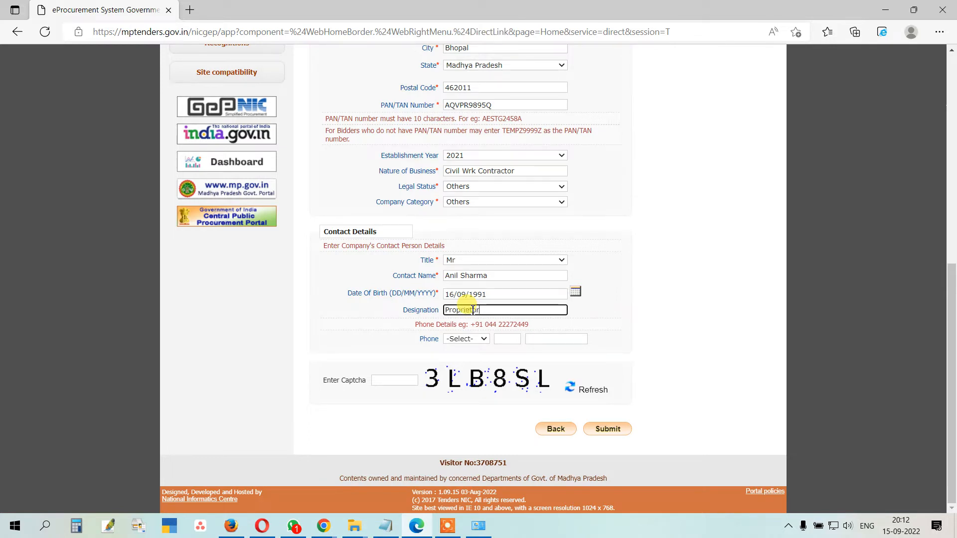
{"action": "left_click", "coordinate": [479, 338]}
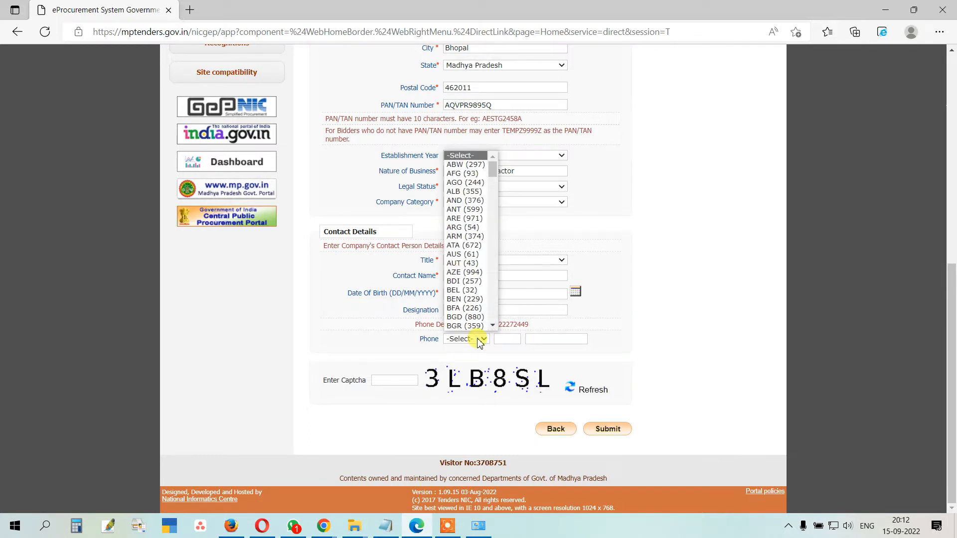
{"action": "scroll", "coordinate": [473, 255], "scroll_direction": "down", "scroll_amount": 5}
{"action": "scroll", "coordinate": [473, 255], "scroll_direction": "down", "scroll_amount": 10}
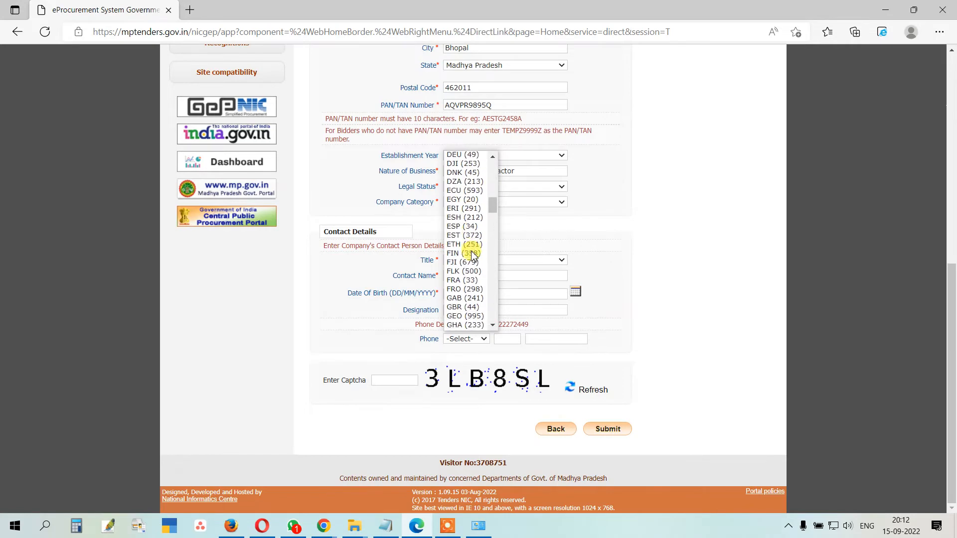
{"action": "scroll", "coordinate": [473, 255], "scroll_direction": "down", "scroll_amount": 9}
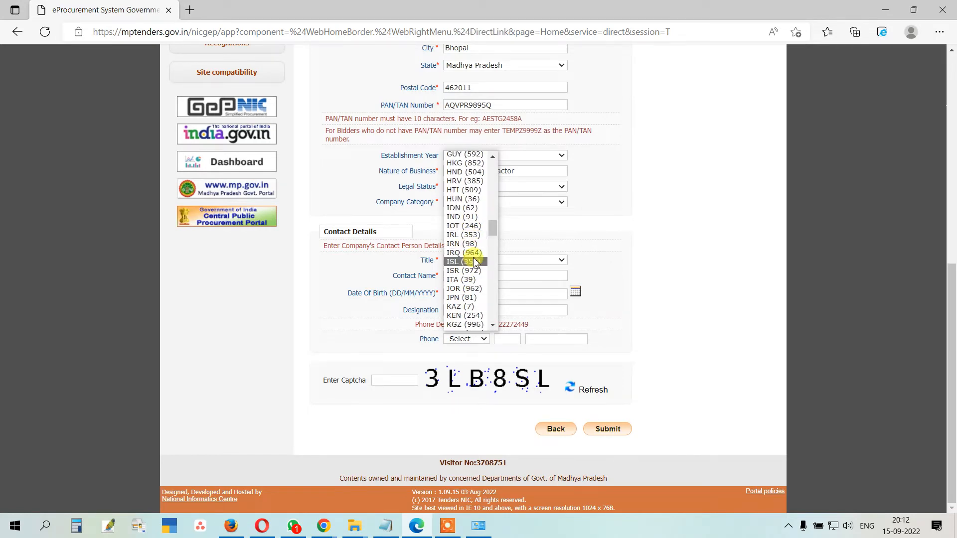
{"action": "left_click", "coordinate": [473, 209]}
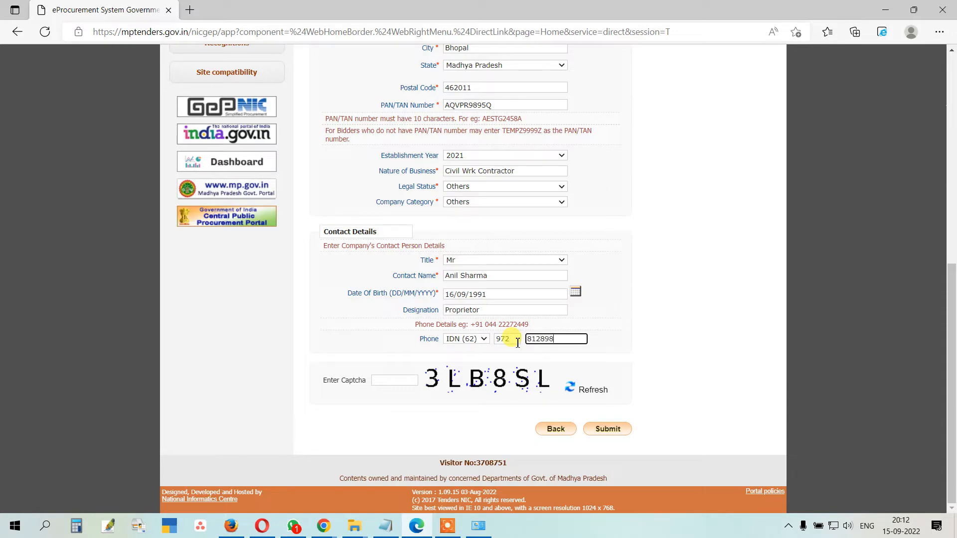
{"action": "scroll", "coordinate": [457, 409], "scroll_direction": "up", "scroll_amount": 8}
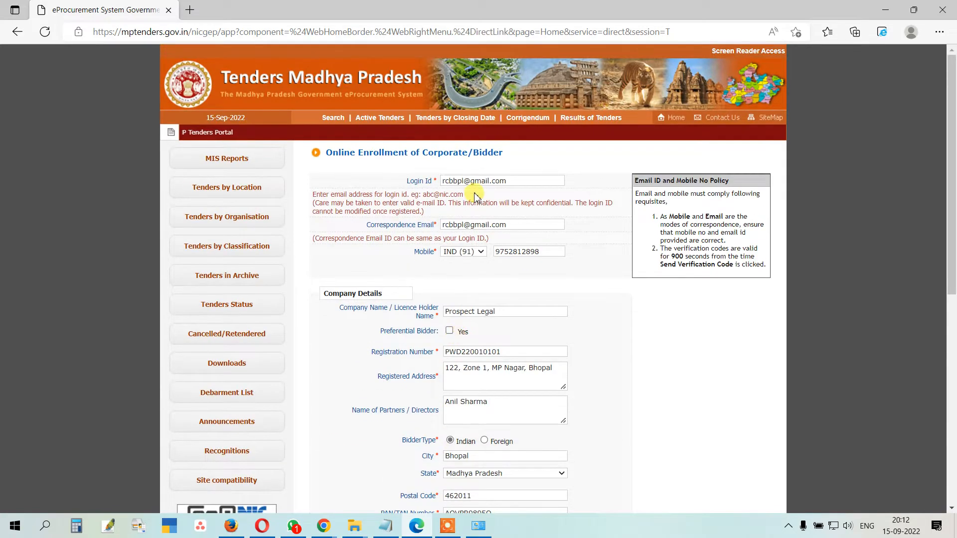
{"action": "scroll", "coordinate": [486, 242], "scroll_direction": "down", "scroll_amount": 8}
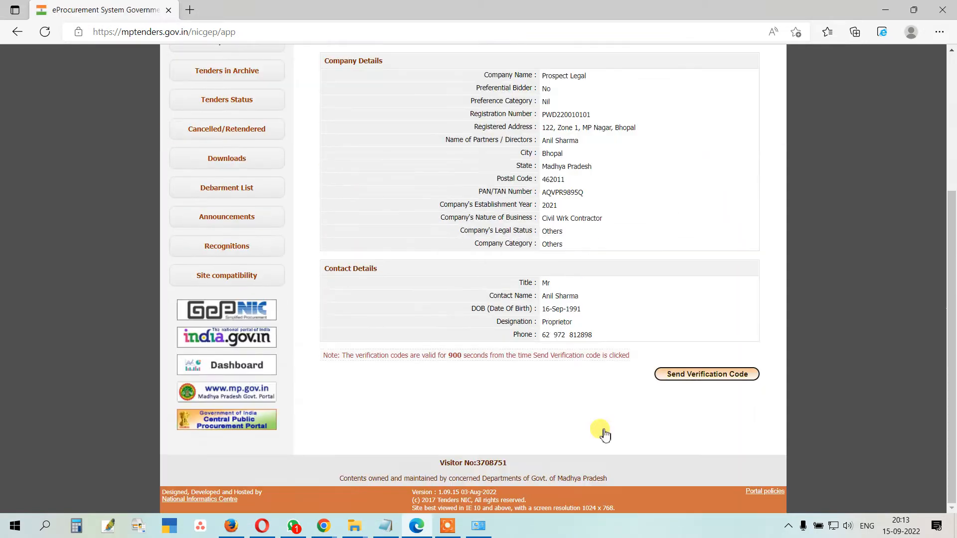
Step: After submitting the enrollment and requesting codes, switch to the Chrome window showing Gmail
{"action": "scroll", "coordinate": [542, 311], "scroll_direction": "up", "scroll_amount": 3}
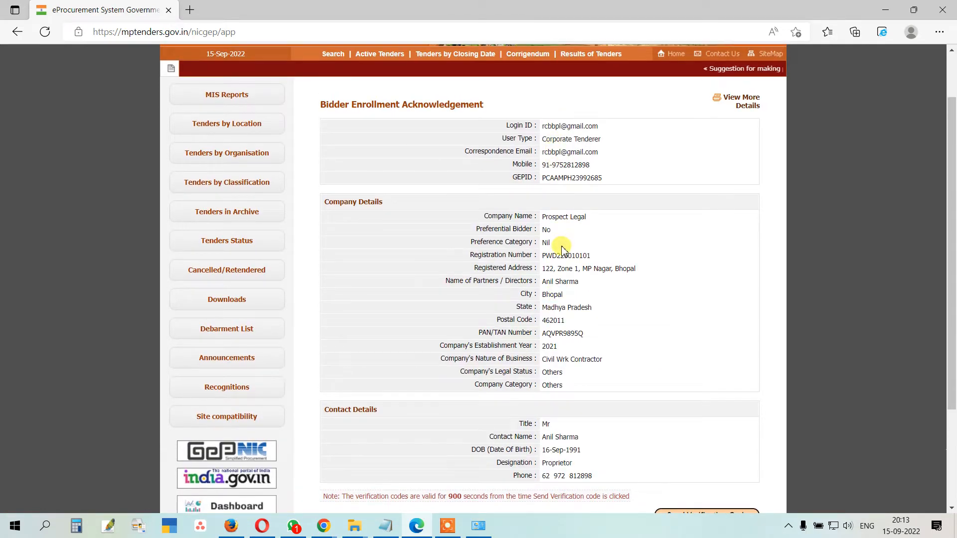
{"action": "scroll", "coordinate": [562, 279], "scroll_direction": "down", "scroll_amount": 2}
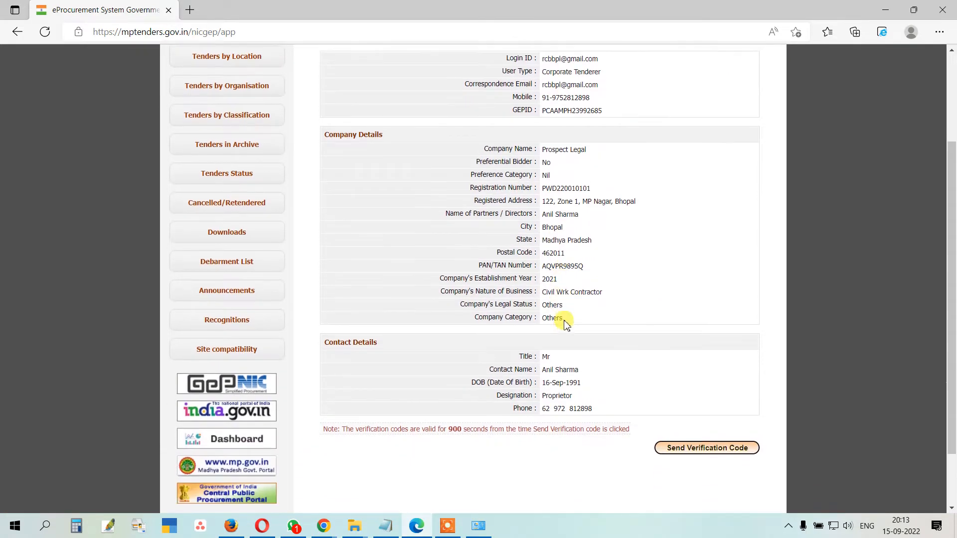
{"action": "scroll", "coordinate": [588, 349], "scroll_direction": "up", "scroll_amount": 2}
{"action": "scroll", "coordinate": [658, 404], "scroll_direction": "down", "scroll_amount": 4}
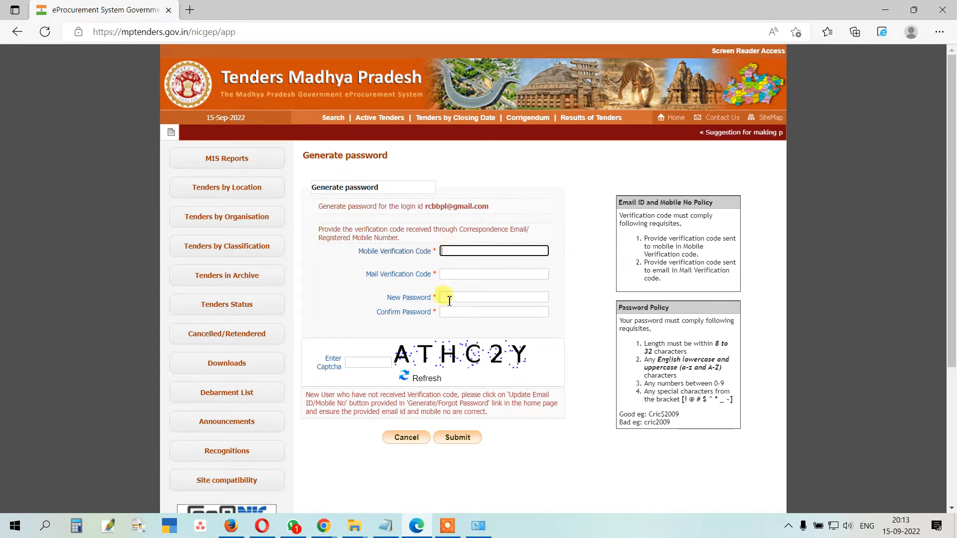
{"action": "mouse_move", "coordinate": [328, 532]}
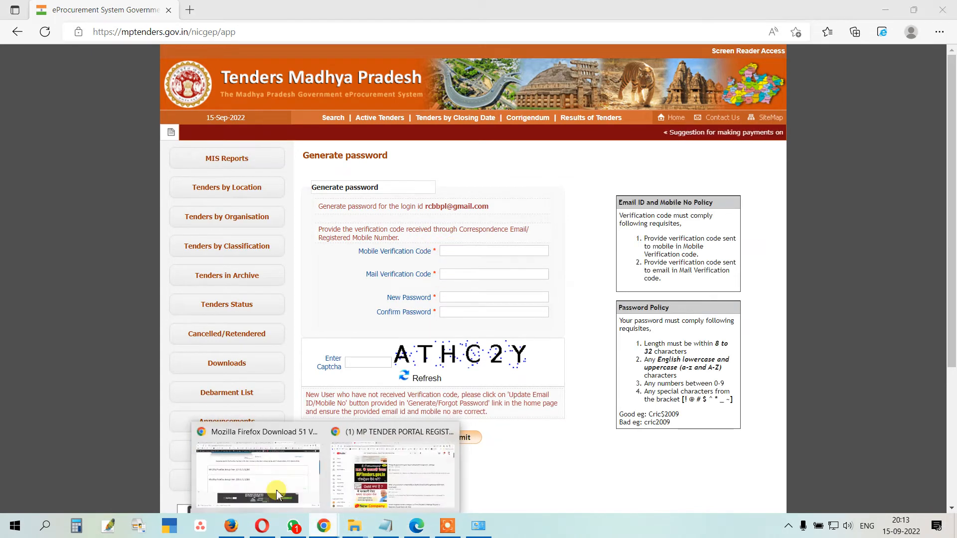
{"action": "left_click", "coordinate": [277, 493]}
{"action": "left_click", "coordinate": [75, 10]}
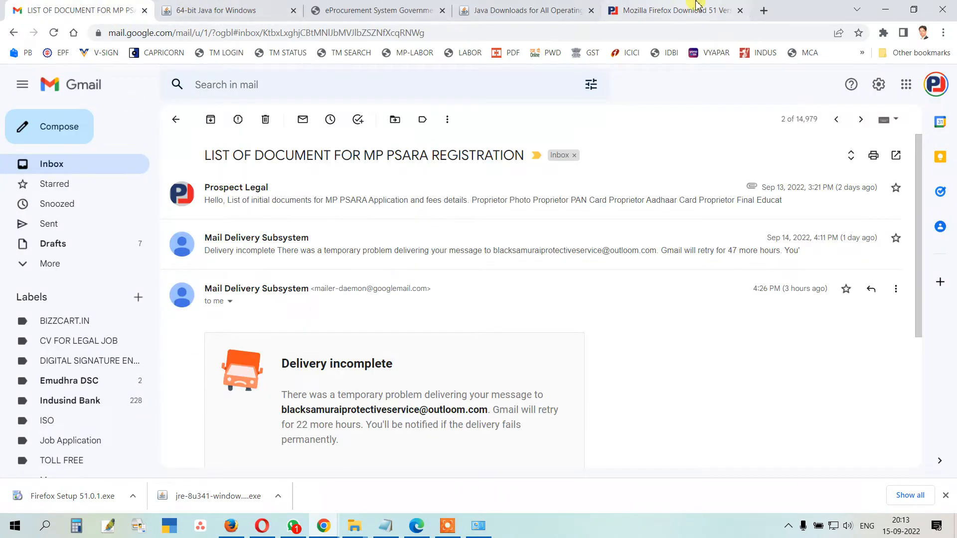
Step: Open Gmail in a new tab and open the Generate Password - Verification Code email
{"action": "left_click", "coordinate": [714, 5]}
{"action": "left_click", "coordinate": [765, 10]}
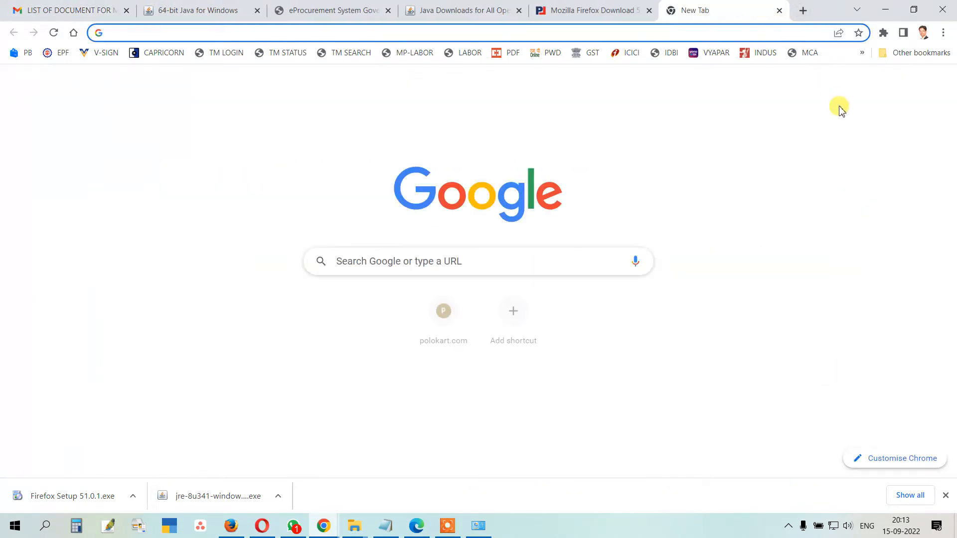
{"action": "left_click", "coordinate": [840, 90]}
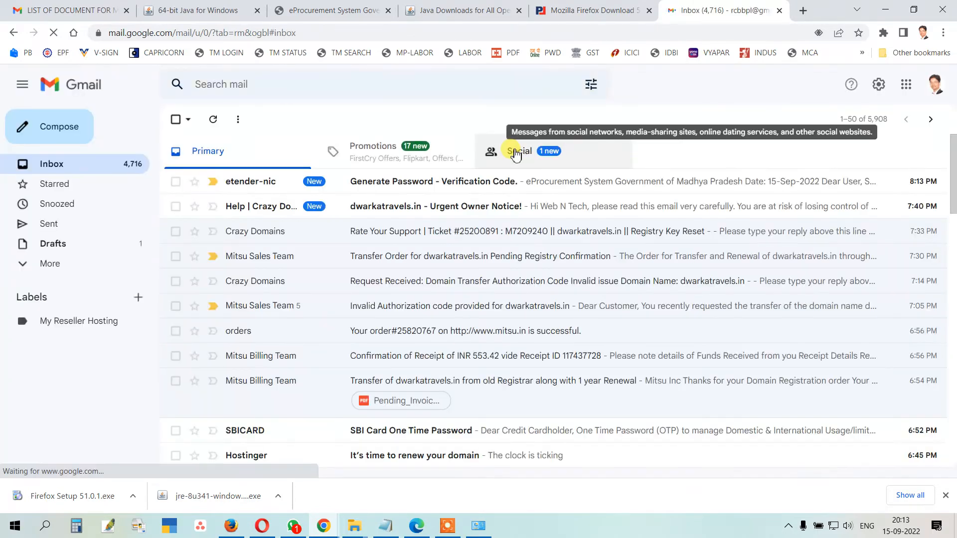
{"action": "left_click", "coordinate": [423, 184]}
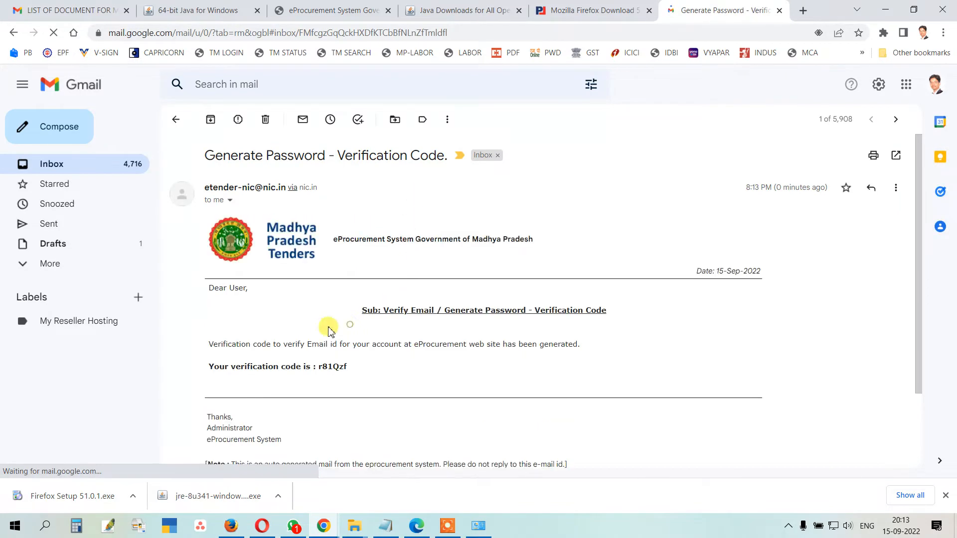
Step: Select the verification code in the email and return to the MP Tenders password form
{"action": "left_click_drag", "start_coordinate": [349, 367], "coordinate": [321, 372]}
{"action": "left_click", "coordinate": [341, 321]}
{"action": "left_click", "coordinate": [380, 328]}
{"action": "left_click_drag", "start_coordinate": [350, 326], "coordinate": [330, 330]}
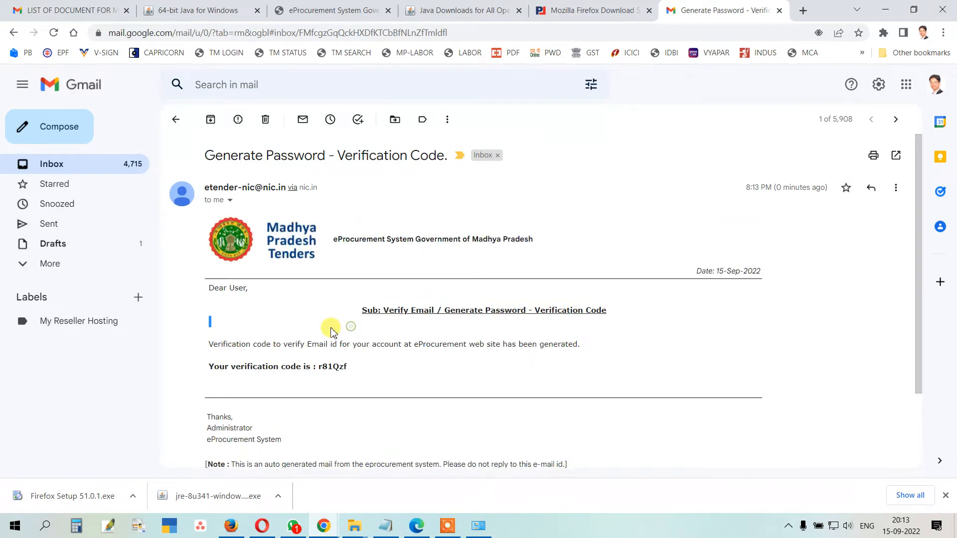
{"action": "left_click", "coordinate": [335, 345]}
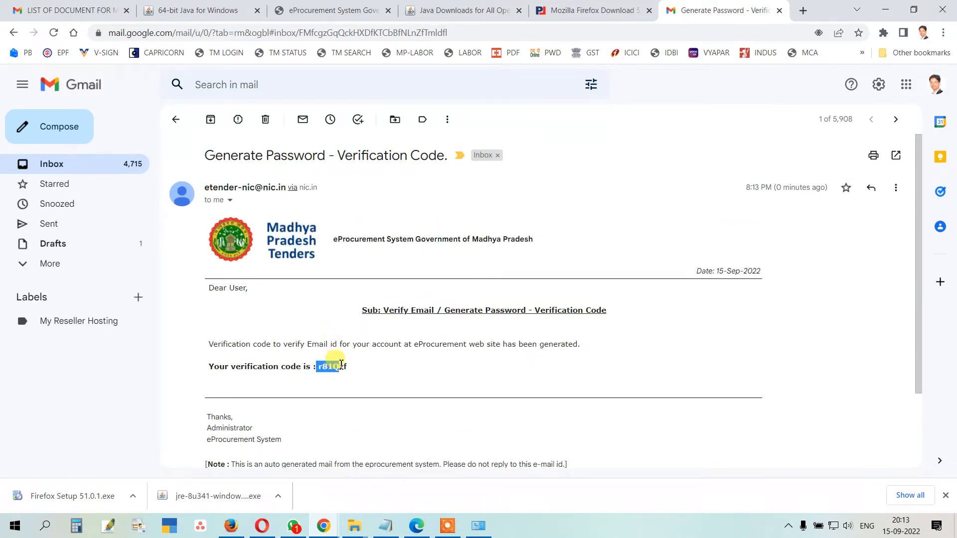
{"action": "left_click_drag", "start_coordinate": [334, 367], "coordinate": [349, 370]}
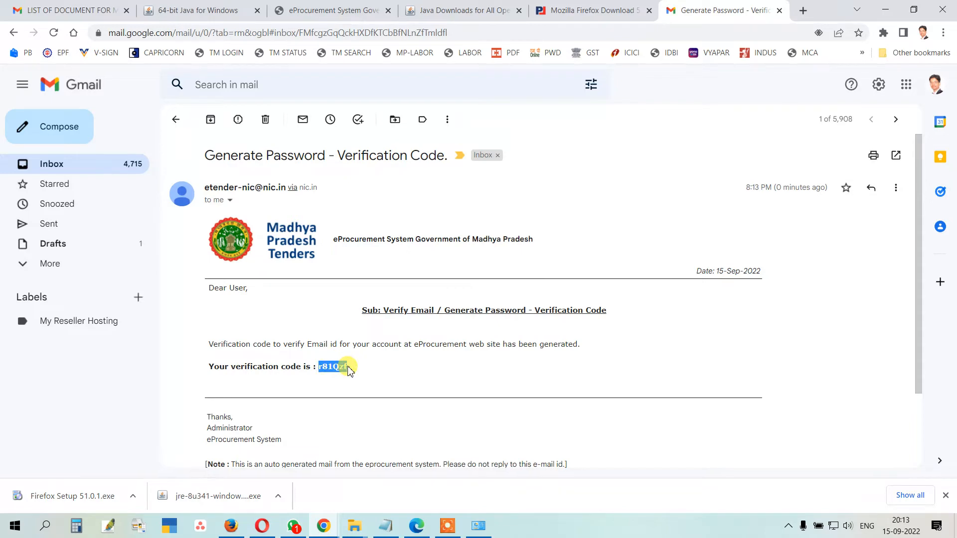
{"action": "left_click", "coordinate": [416, 526]}
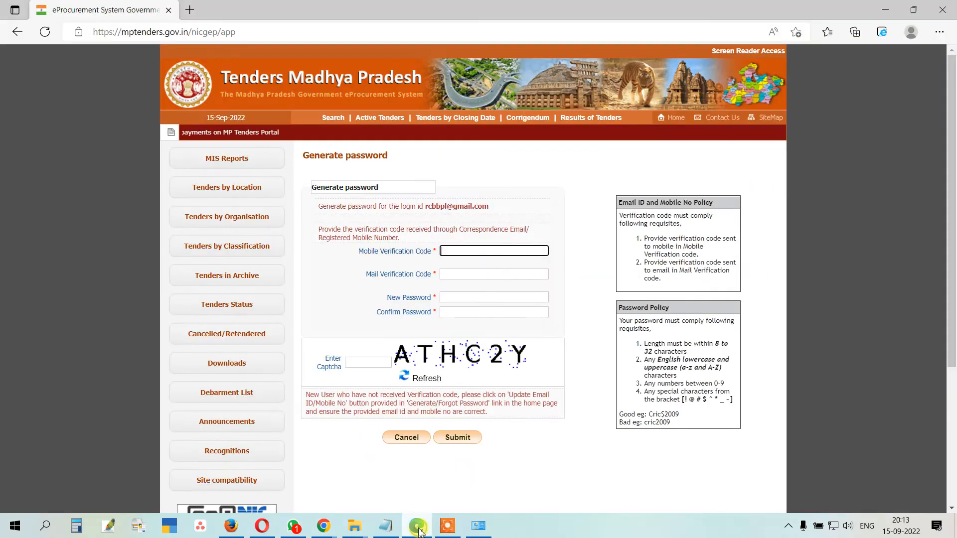
Step: Paste the copied verification codes into the mail and mobile verification code fields
{"action": "left_click", "coordinate": [458, 279]}
{"action": "key", "text": "ctrl+v"}
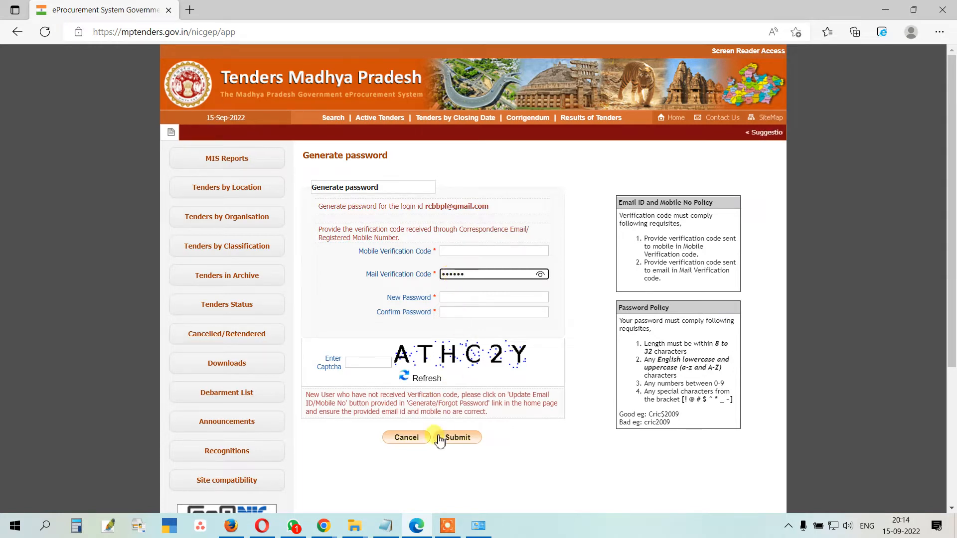
{"action": "left_click", "coordinate": [324, 526]}
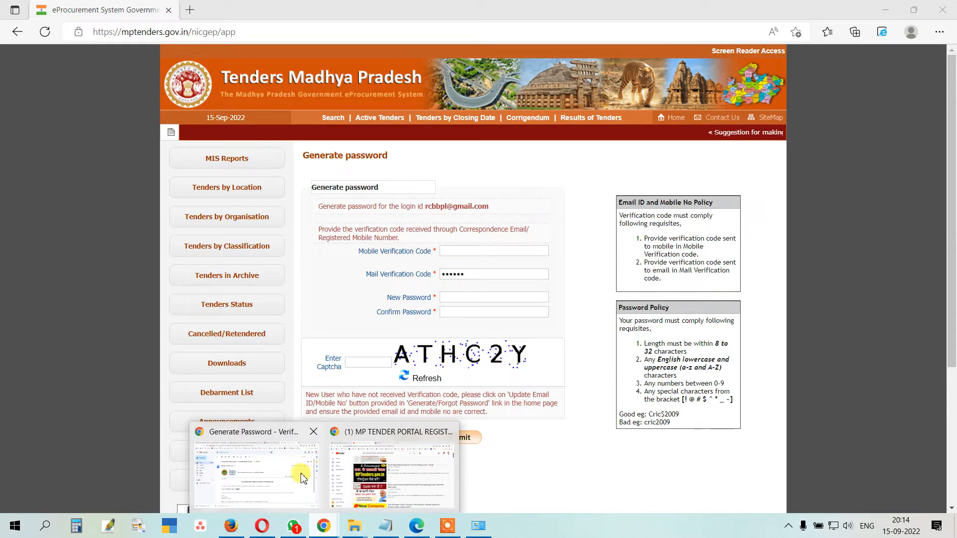
{"action": "left_click", "coordinate": [302, 473]}
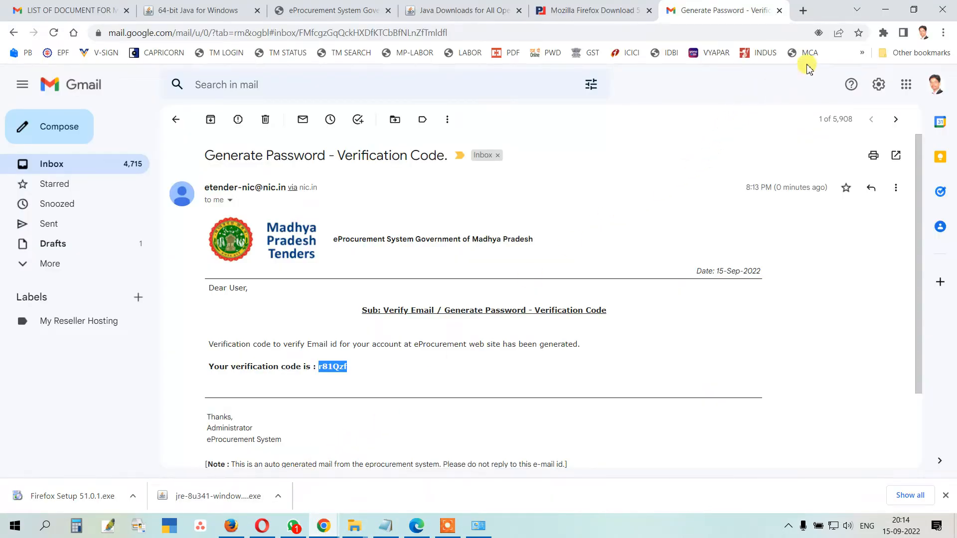
{"action": "left_click", "coordinate": [886, 10]}
{"action": "left_click", "coordinate": [448, 250]}
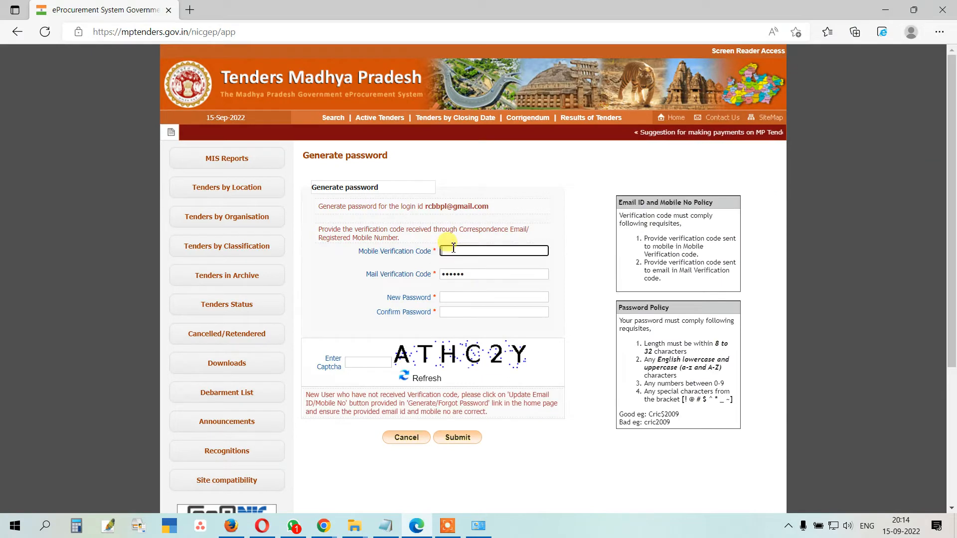
{"action": "key", "text": "ctrl+v"}
Step: Enter and confirm the new password, type captcha ATHC2Y, and submit
{"action": "left_click", "coordinate": [452, 297]}
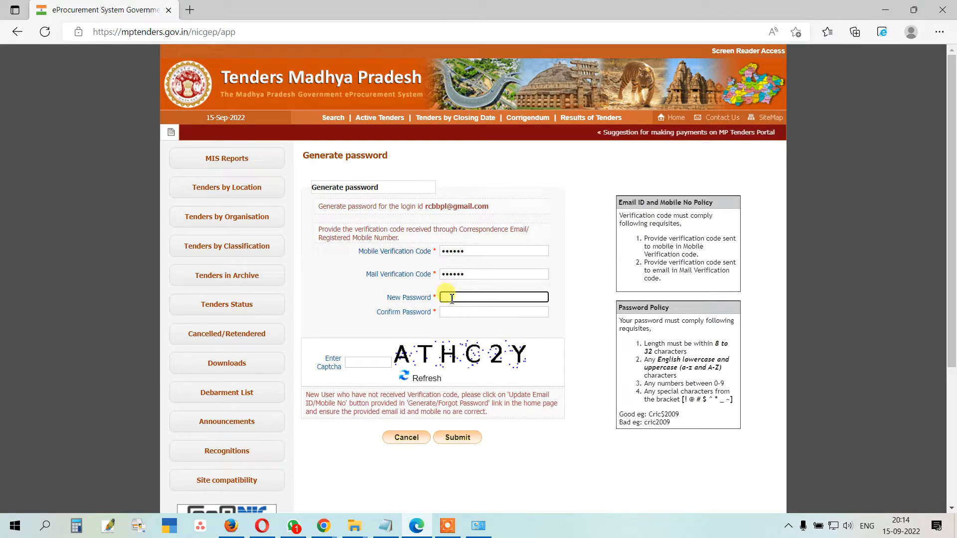
{"action": "type", "text": "••••••••••"}
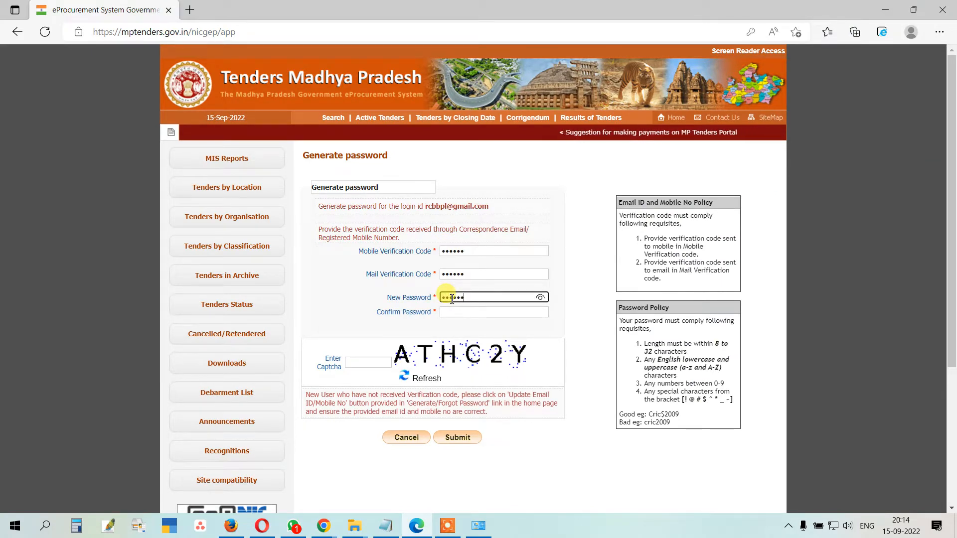
{"action": "type", "text": "•••"}
{"action": "key", "text": "Tab"}
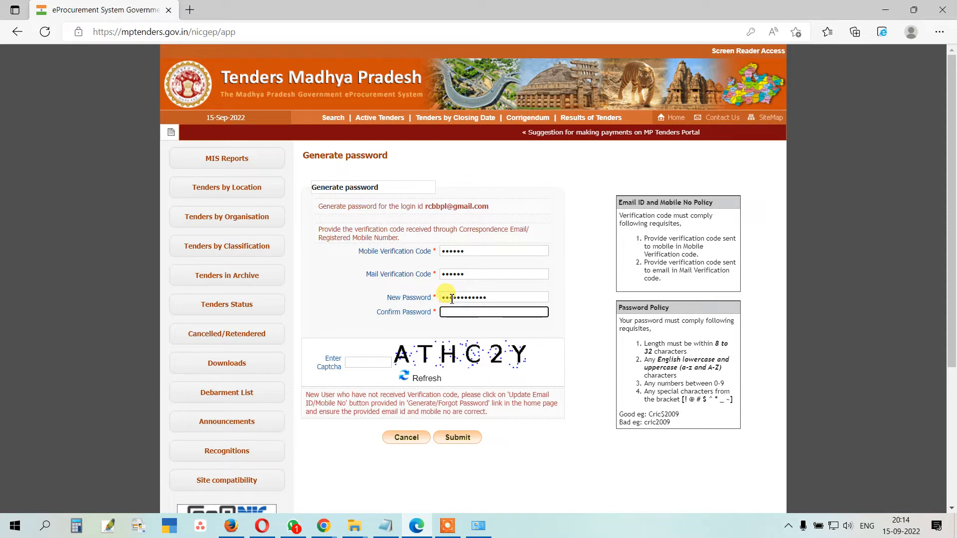
{"action": "type", "text": "•••••••••••"}
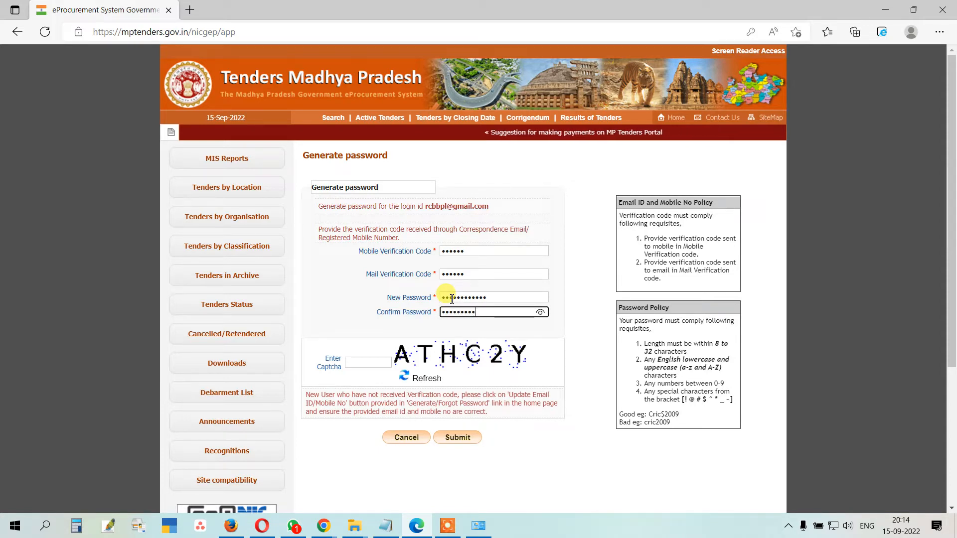
{"action": "type", "text": "•"}
{"action": "left_click", "coordinate": [358, 363]}
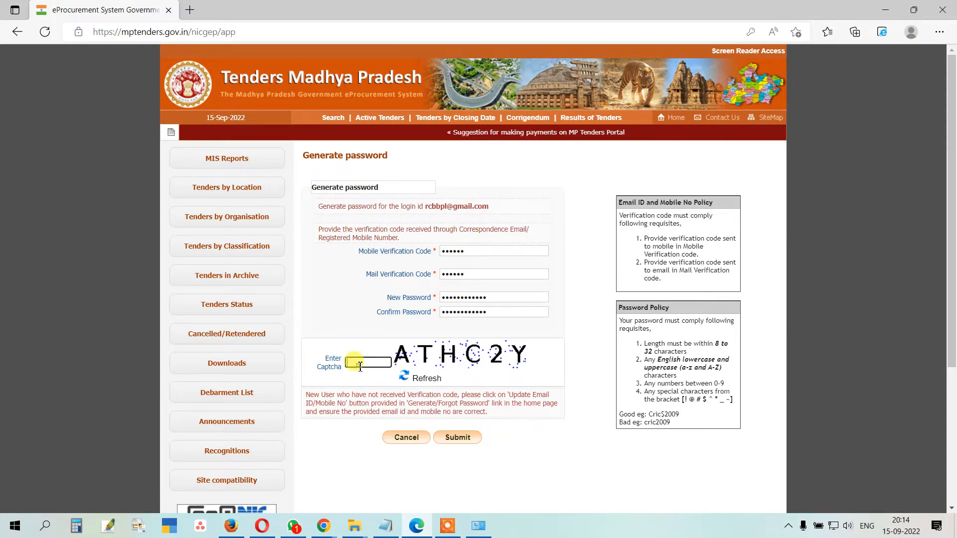
{"action": "type", "text": "ATH"}
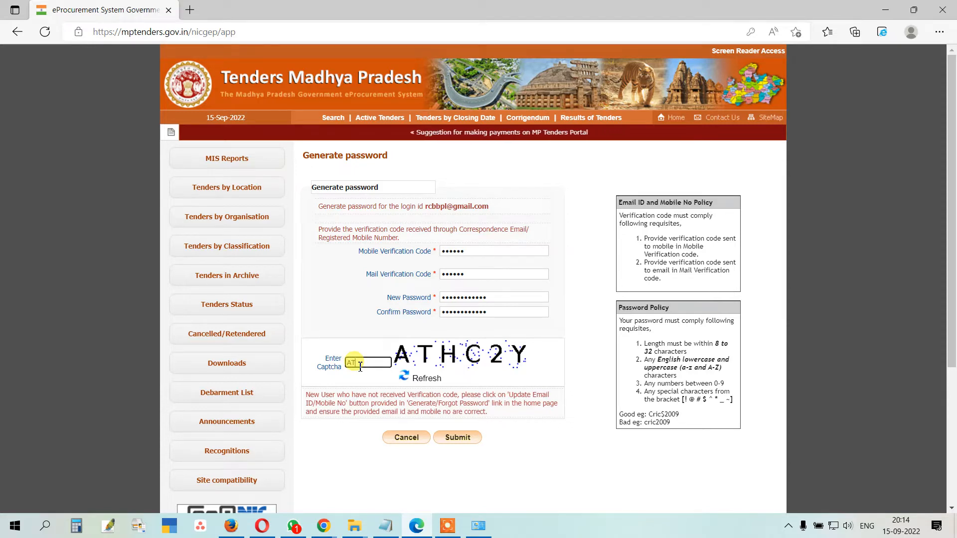
{"action": "type", "text": "C"}
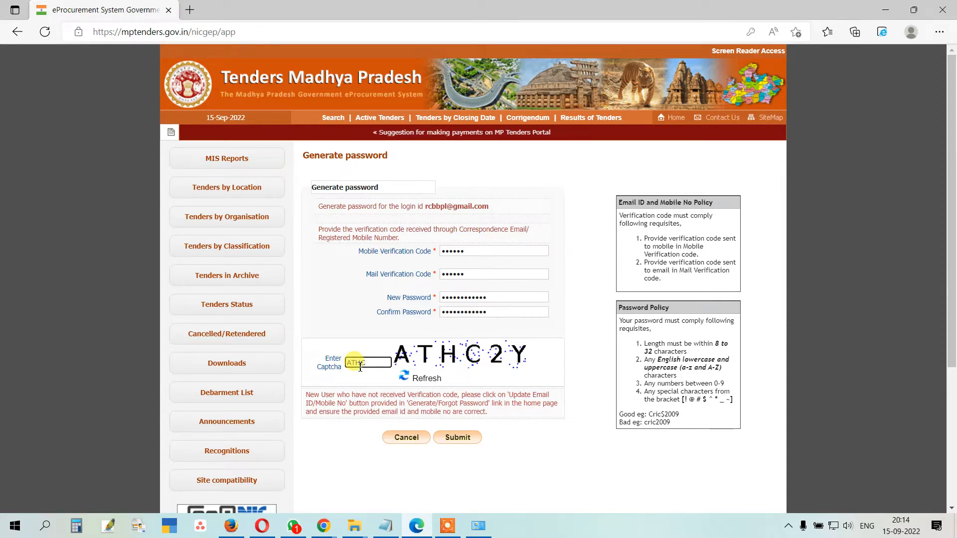
{"action": "type", "text": "2Y"}
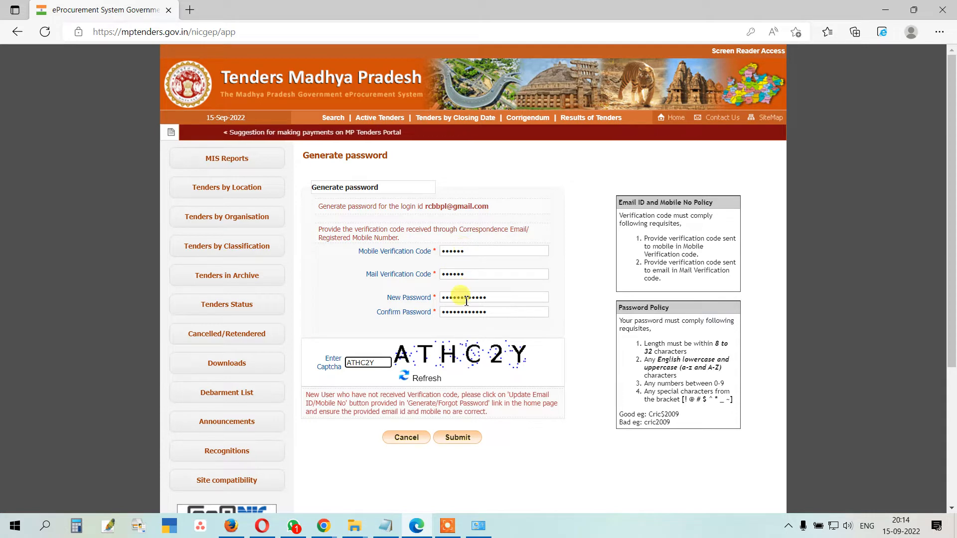
{"action": "left_click", "coordinate": [457, 440]}
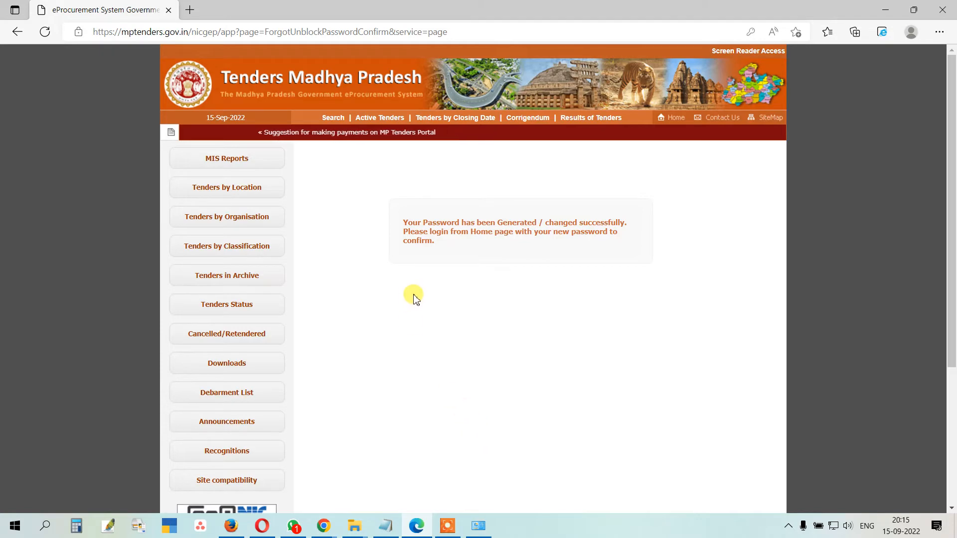
Step: Go back to the portal home page from the password-generated confirmation
{"action": "left_click", "coordinate": [668, 119]}
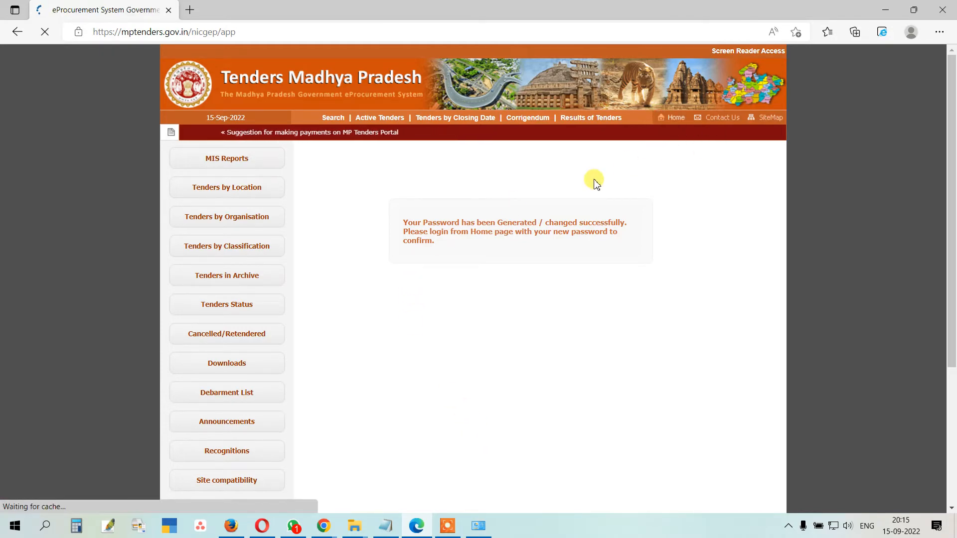
Step: Log in with the registered e-mail, the new password and captcha KEPSTR
{"action": "left_click", "coordinate": [720, 162]}
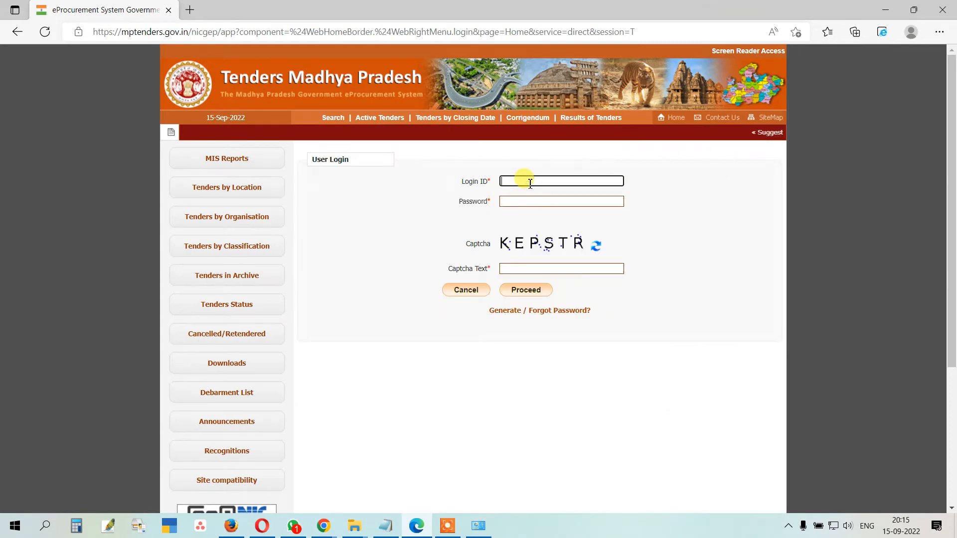
{"action": "left_click", "coordinate": [530, 183]}
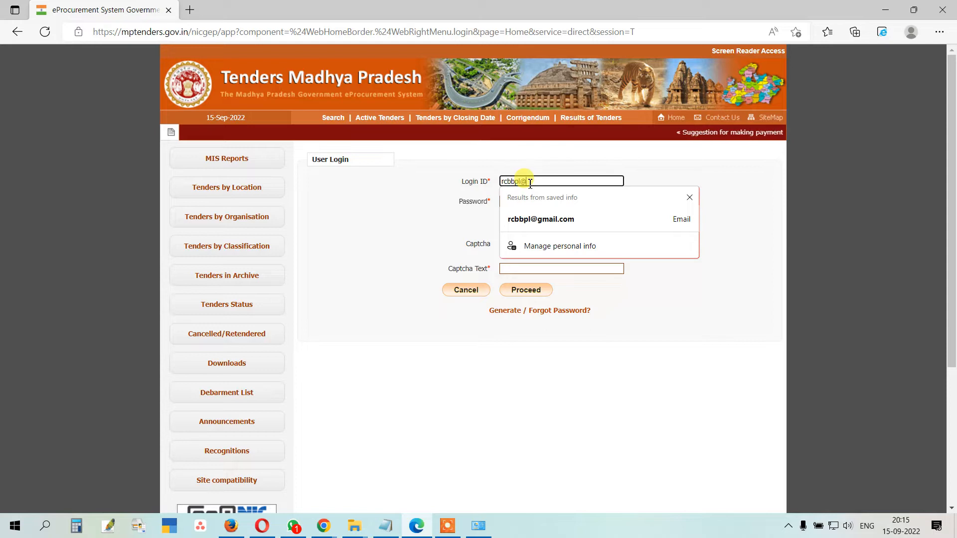
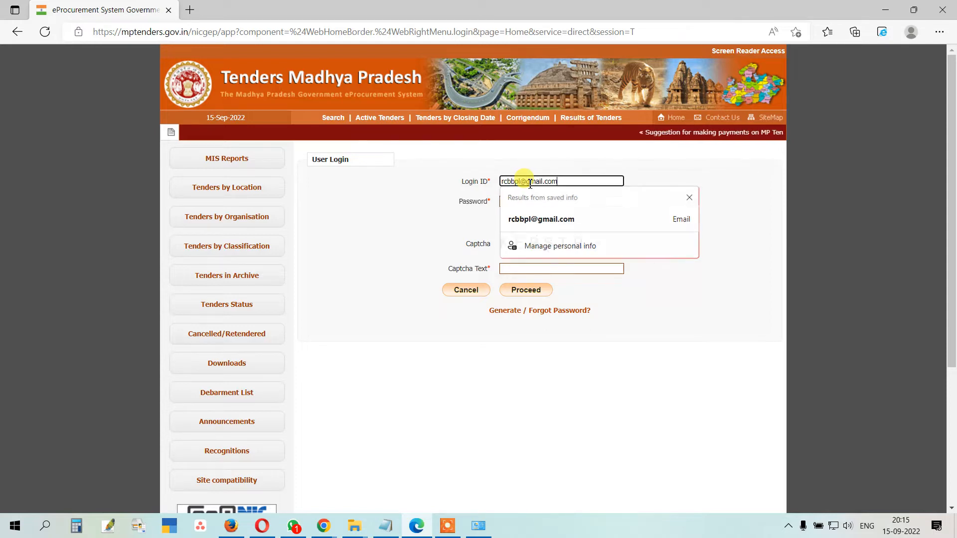
{"action": "key", "text": "Tab"}
{"action": "type", "text": "•••••••••••"}
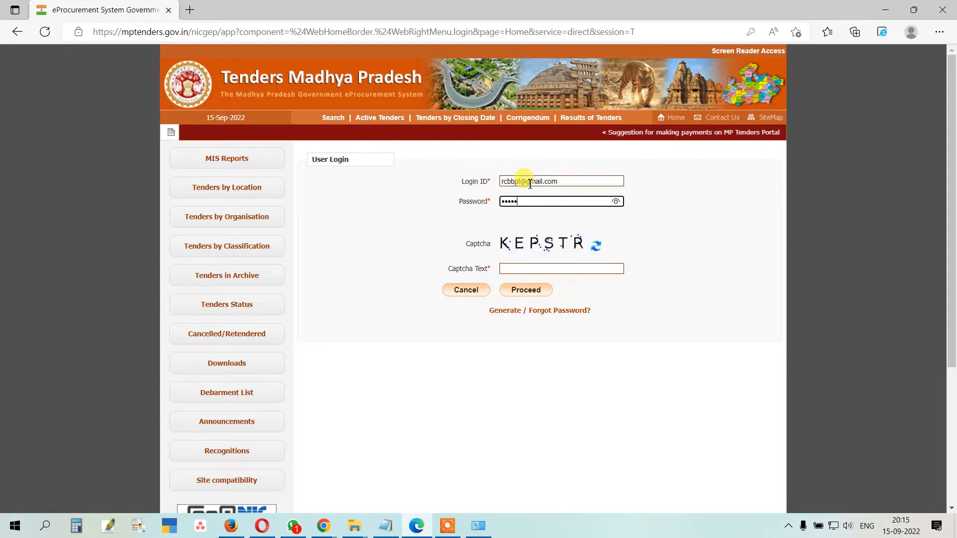
{"action": "type", "text": "•"}
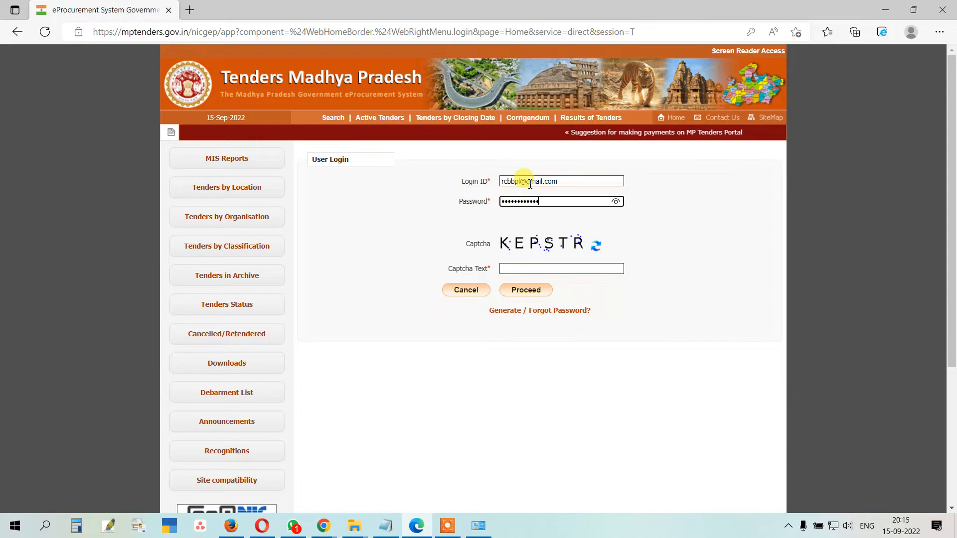
{"action": "left_click", "coordinate": [530, 271]}
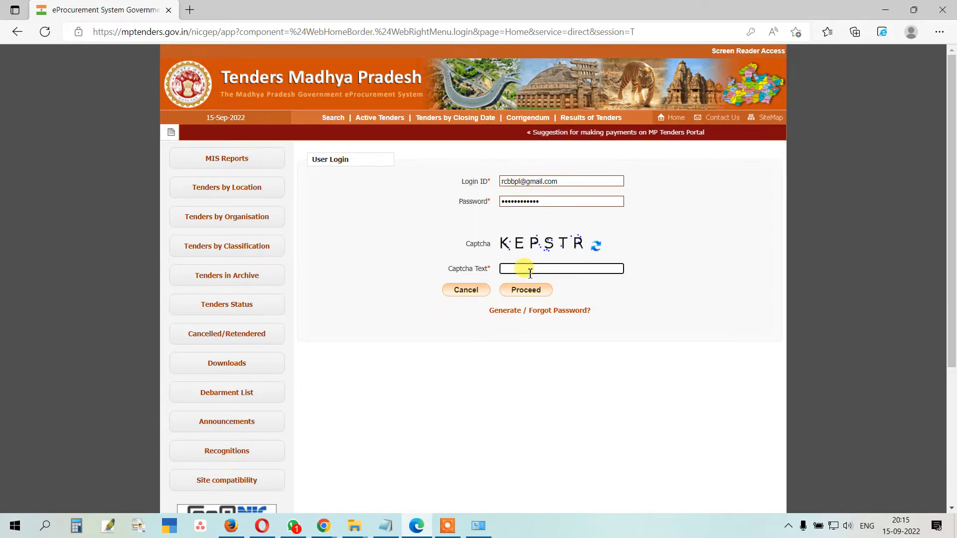
{"action": "type", "text": "KEP"}
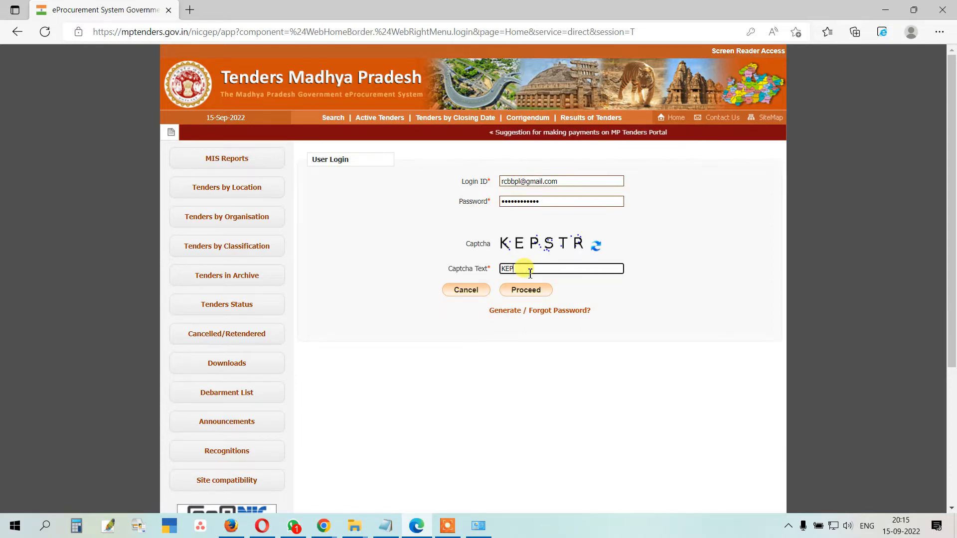
{"action": "type", "text": "STR"}
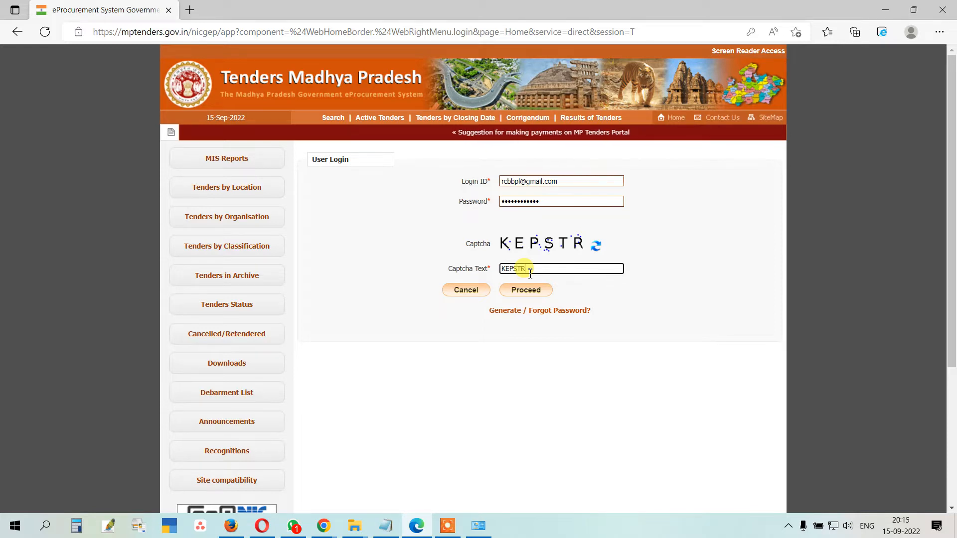
{"action": "left_click", "coordinate": [527, 290]}
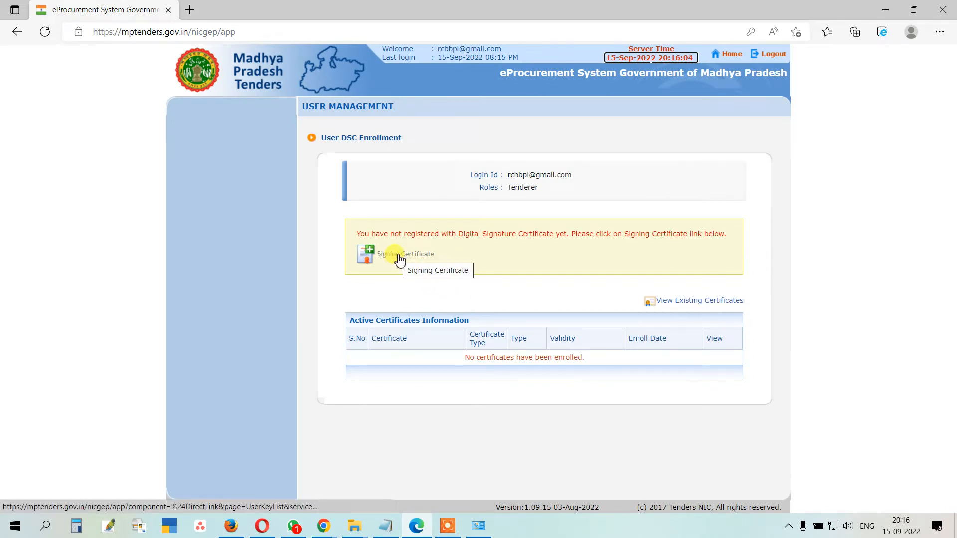
Step: Read through the Signing Certificate DSC Enrollment instructions, then log out of the portal
{"action": "left_click", "coordinate": [399, 257]}
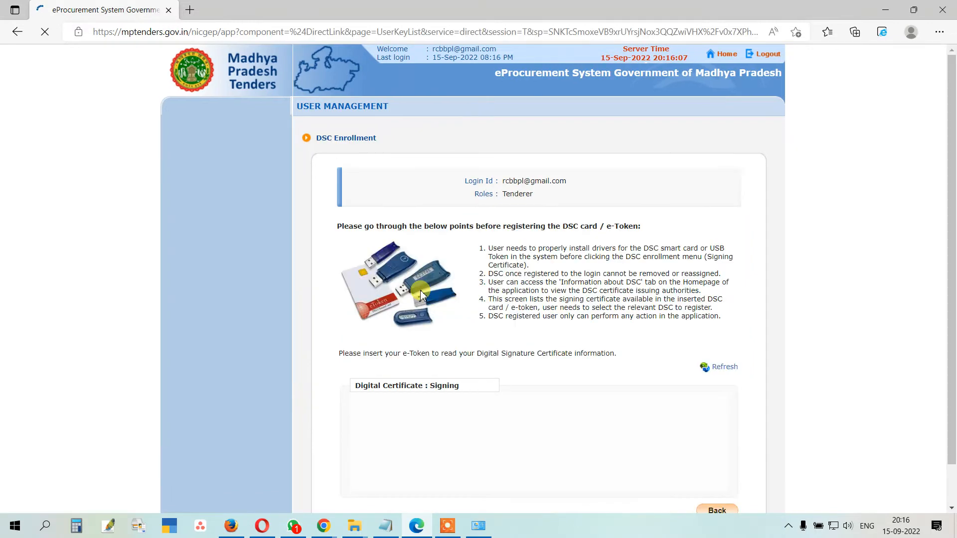
{"action": "scroll", "coordinate": [421, 295], "scroll_direction": "down", "scroll_amount": 1}
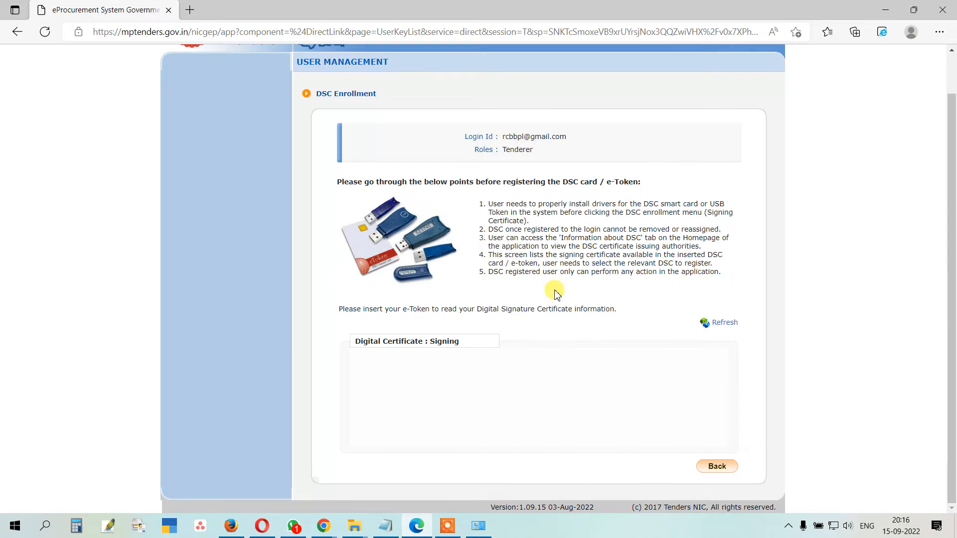
{"action": "scroll", "coordinate": [556, 294], "scroll_direction": "up", "scroll_amount": 2}
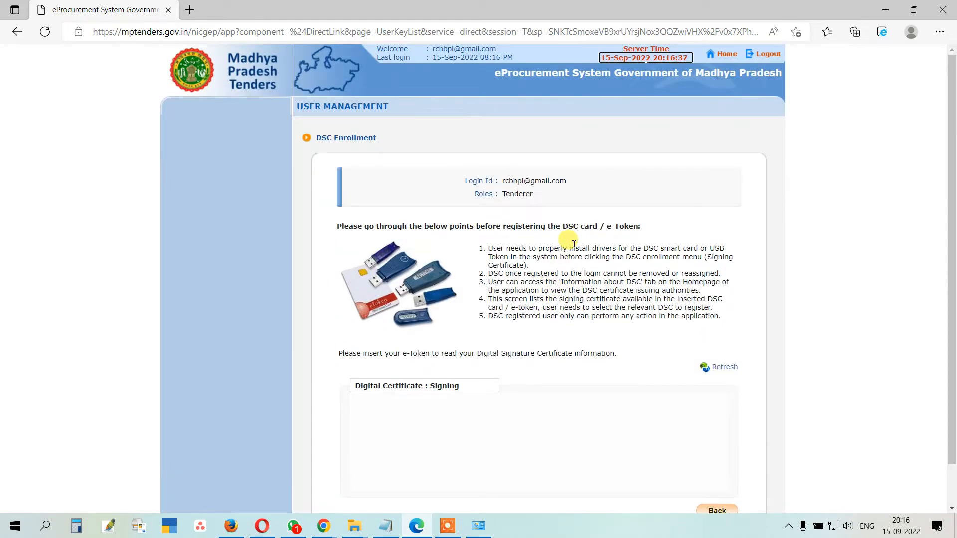
{"action": "left_click", "coordinate": [766, 56]}
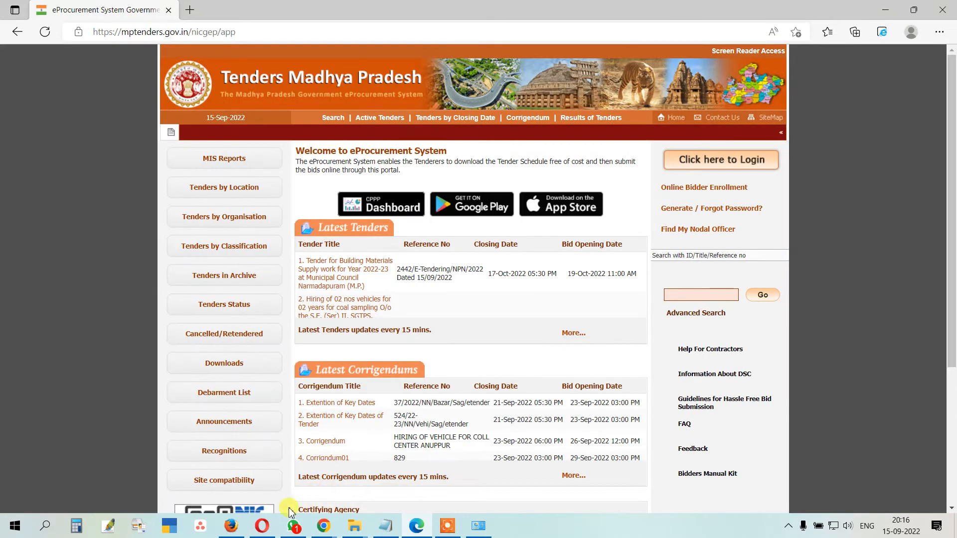
{"action": "left_click", "coordinate": [234, 527]}
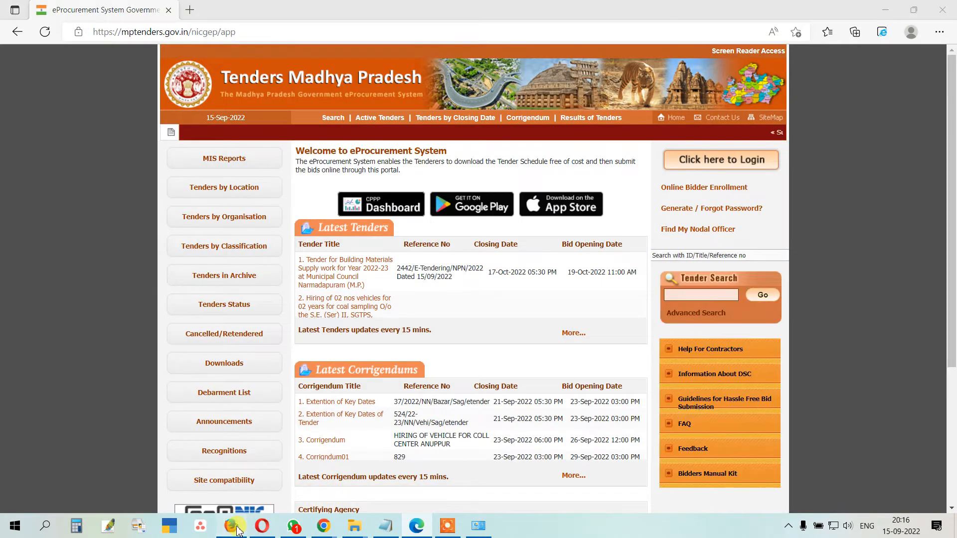
Step: Load mptenders.gov.in in Firefox in place of the Google page
{"action": "left_click", "coordinate": [170, 30]}
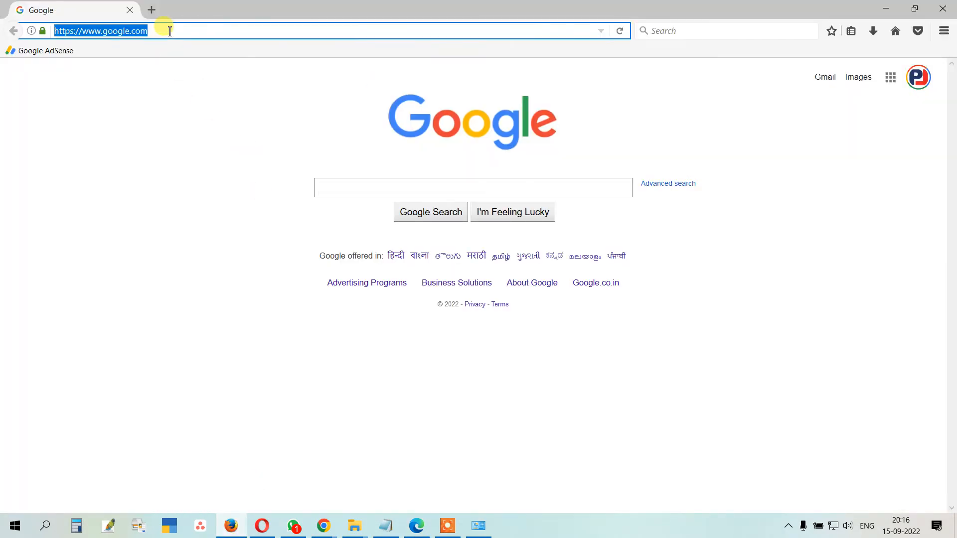
{"action": "type", "text": "mpte"}
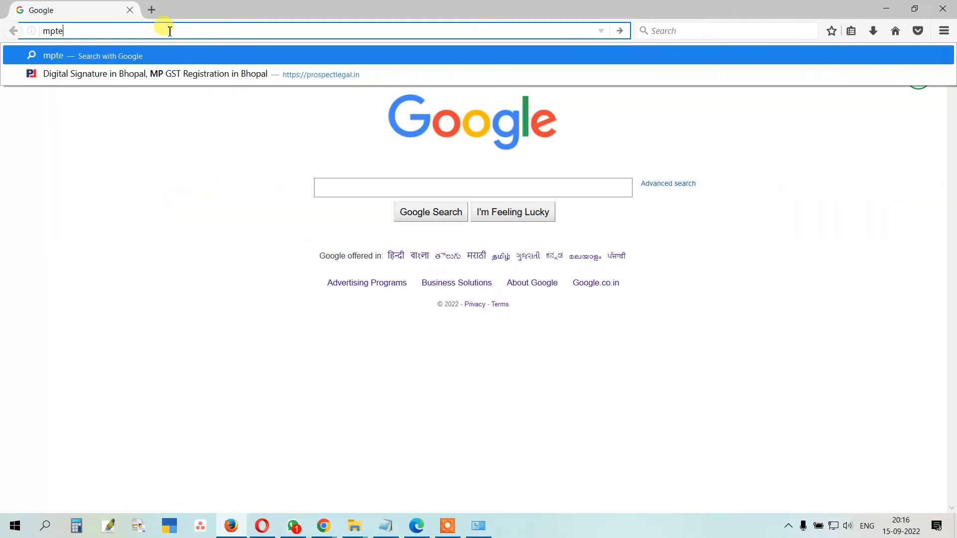
{"action": "type", "text": "nders."}
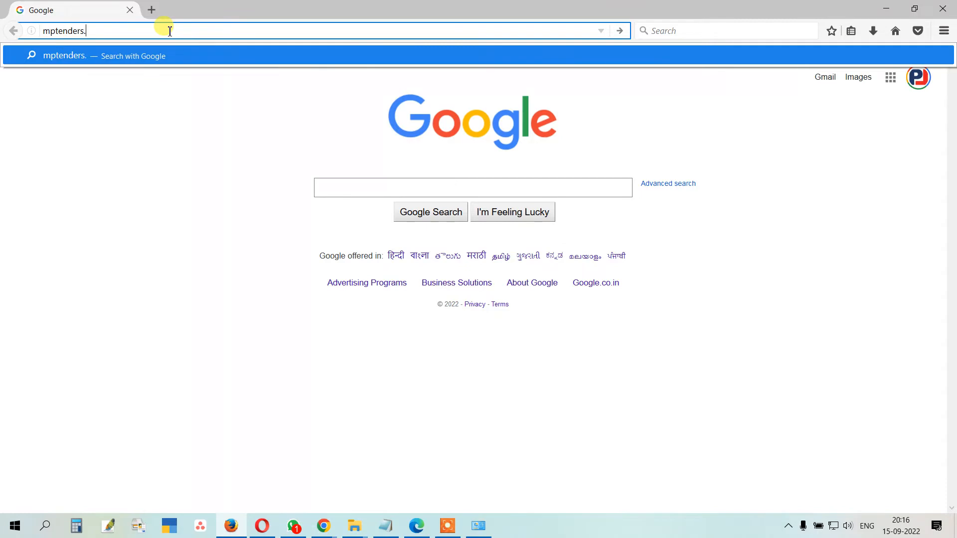
{"action": "type", "text": "gov.in"}
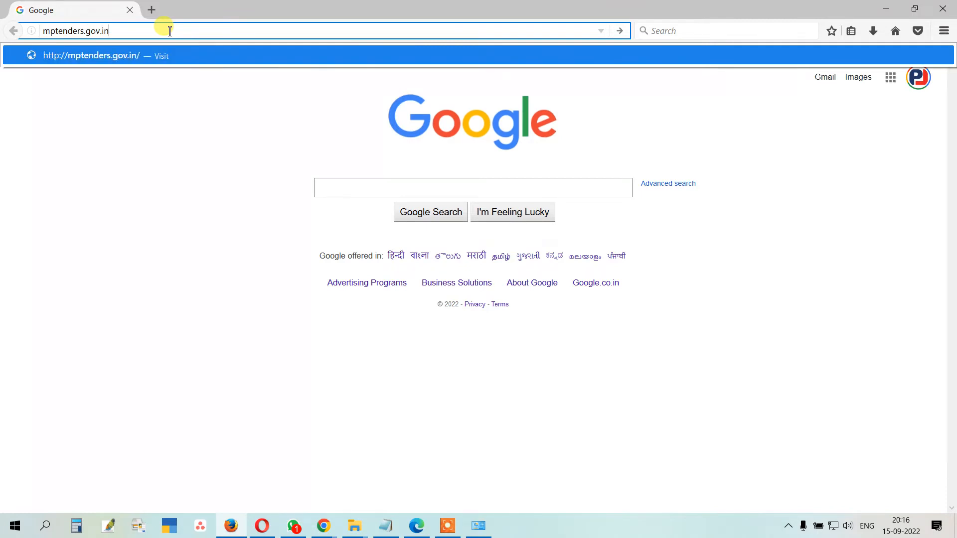
{"action": "key", "text": "Return"}
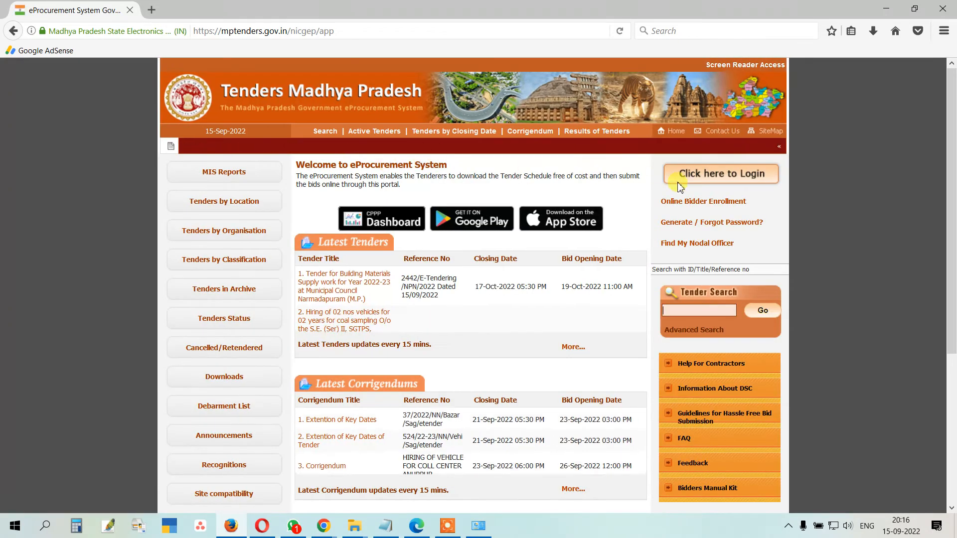
Step: Log in with the account password and captcha text, declining Firefox's save-login offer
{"action": "left_click", "coordinate": [707, 180]}
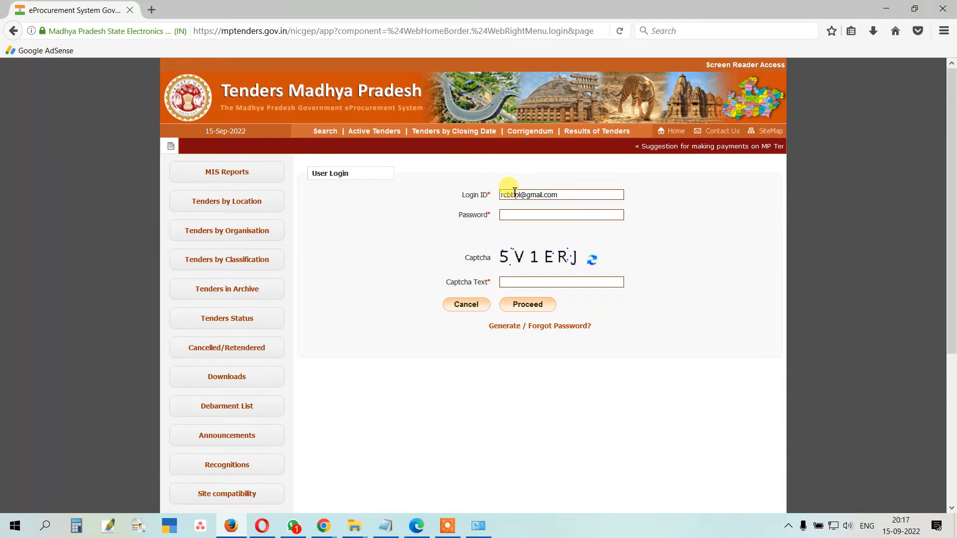
{"action": "key", "text": "Tab"}
{"action": "type", "text": "********"}
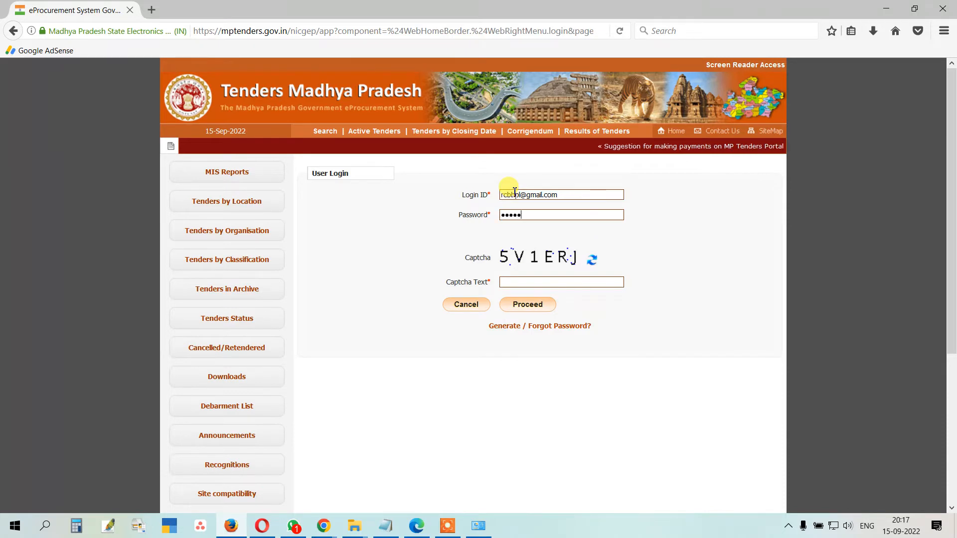
{"action": "type", "text": "****"}
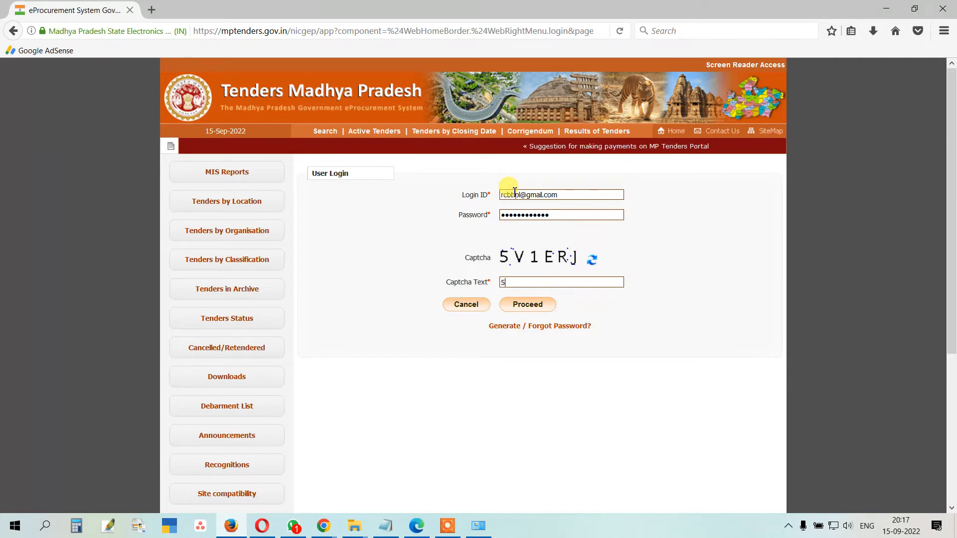
{"action": "key", "text": "Tab"}
{"action": "type", "text": "5V1E"}
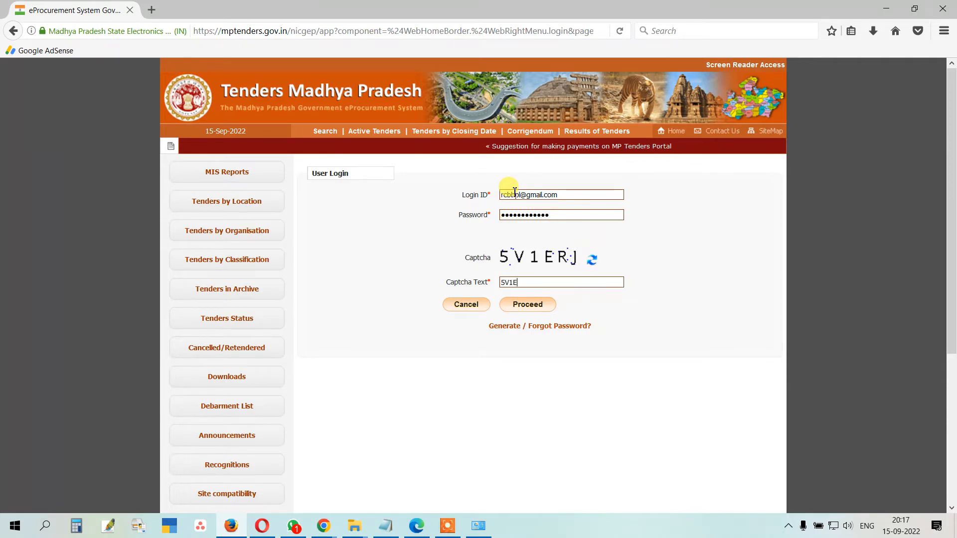
{"action": "type", "text": "RJ"}
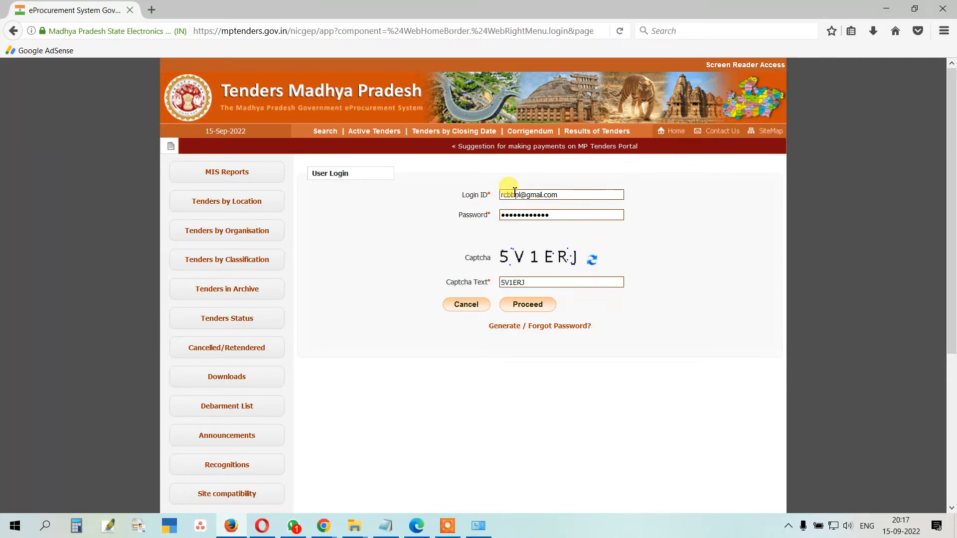
{"action": "left_click", "coordinate": [523, 306]}
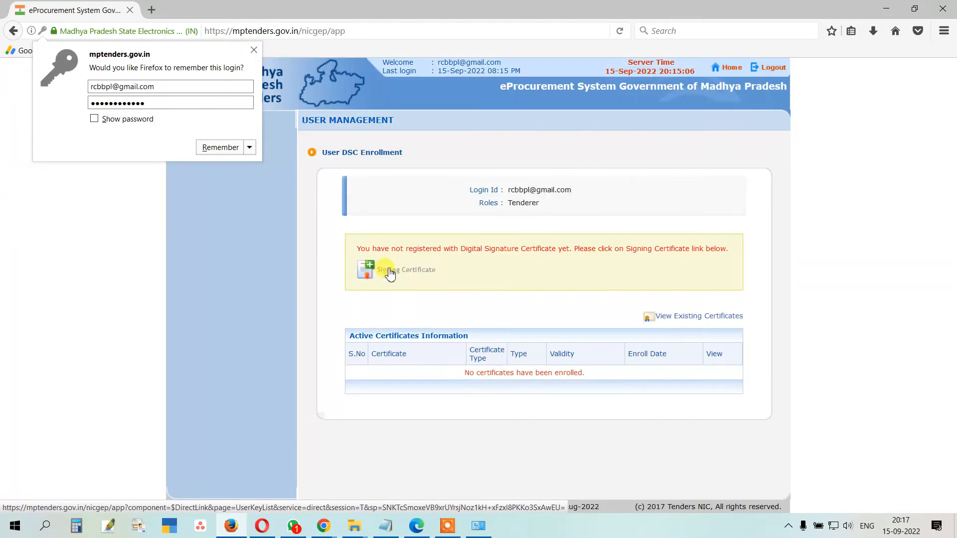
{"action": "left_click", "coordinate": [349, 220]}
Step: Open Signing Certificate enrollment, activate Java, and permanently allow mptenders.gov.in to run it
{"action": "left_click", "coordinate": [399, 275]}
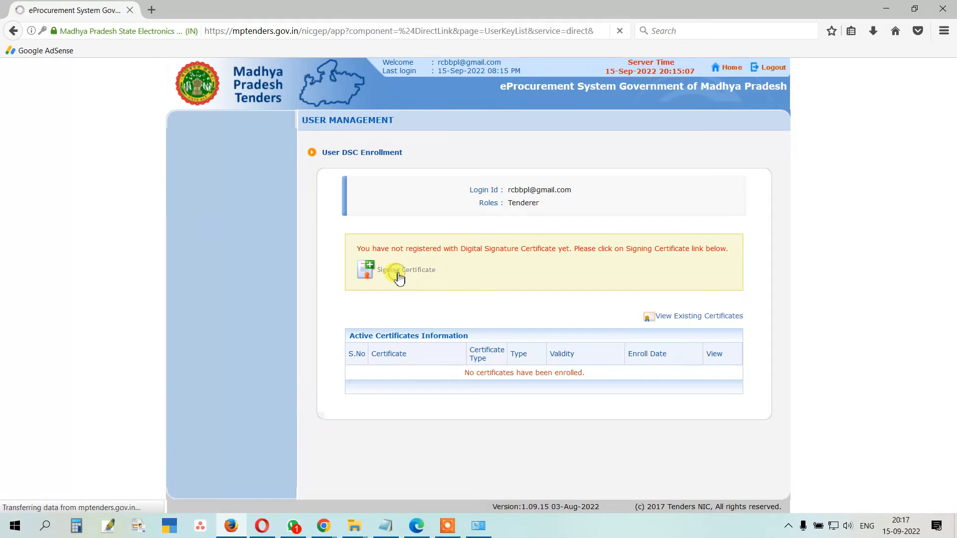
{"action": "scroll", "coordinate": [399, 275], "scroll_direction": "down", "scroll_amount": 2}
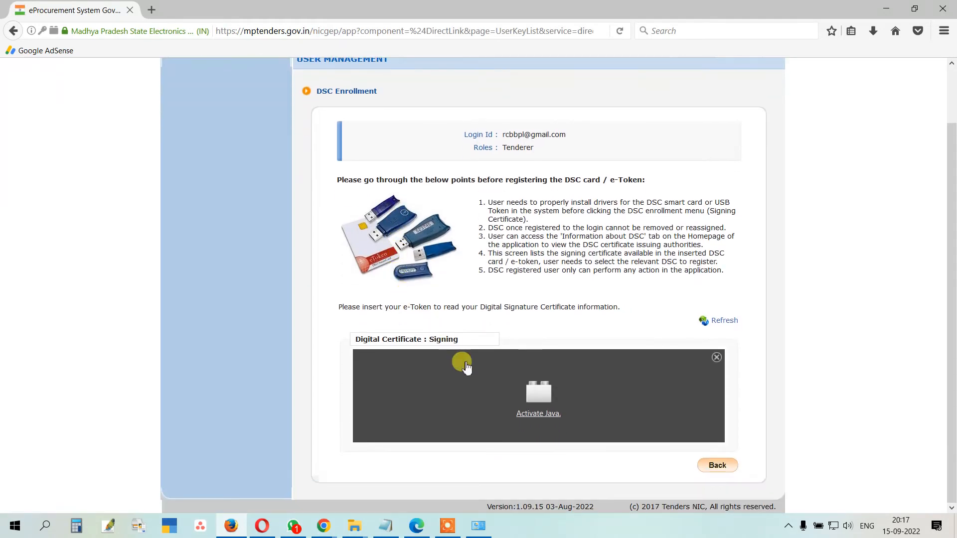
{"action": "left_click", "coordinate": [529, 413]}
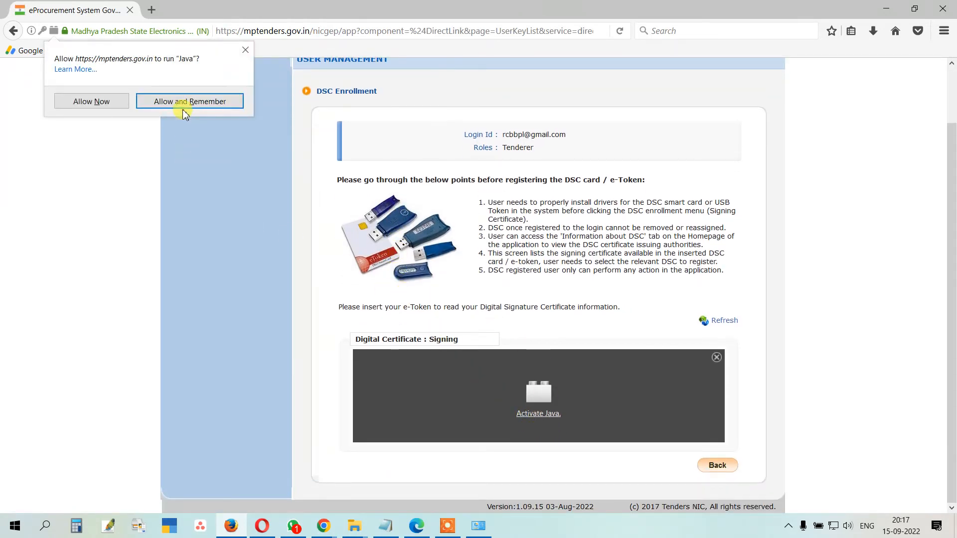
{"action": "left_click", "coordinate": [185, 113]}
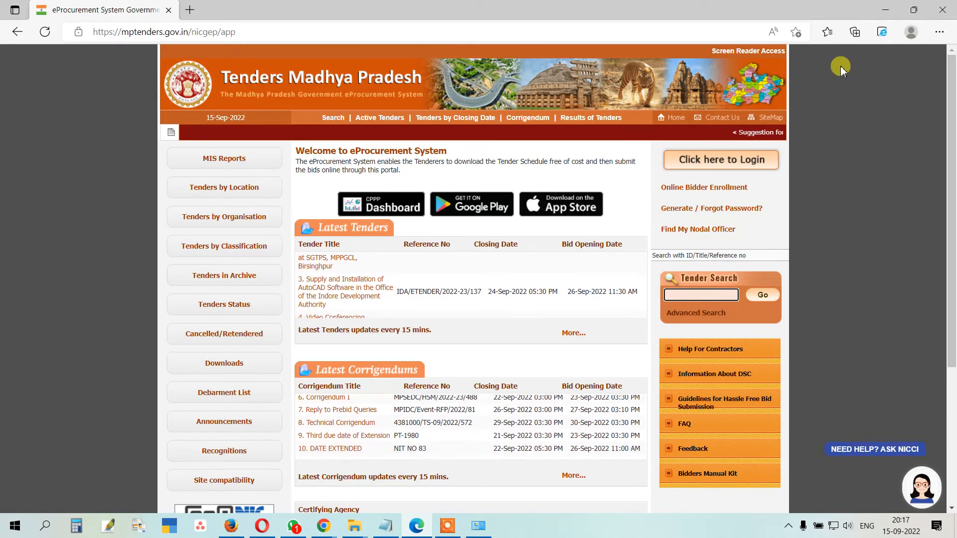
Step: Switch the Edge portal tab to Internet Explorer mode and close the mode's notice
{"action": "left_click", "coordinate": [882, 32]}
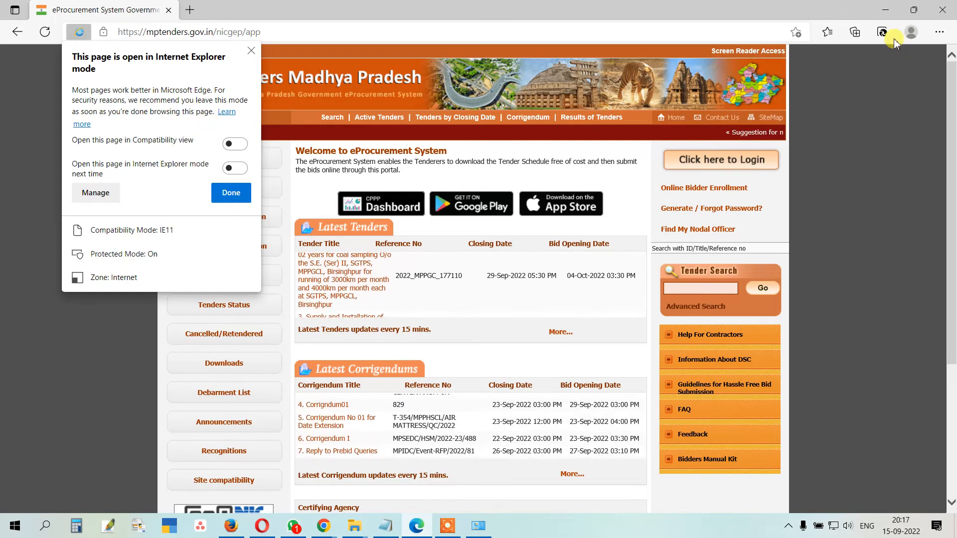
{"action": "left_click", "coordinate": [242, 194]}
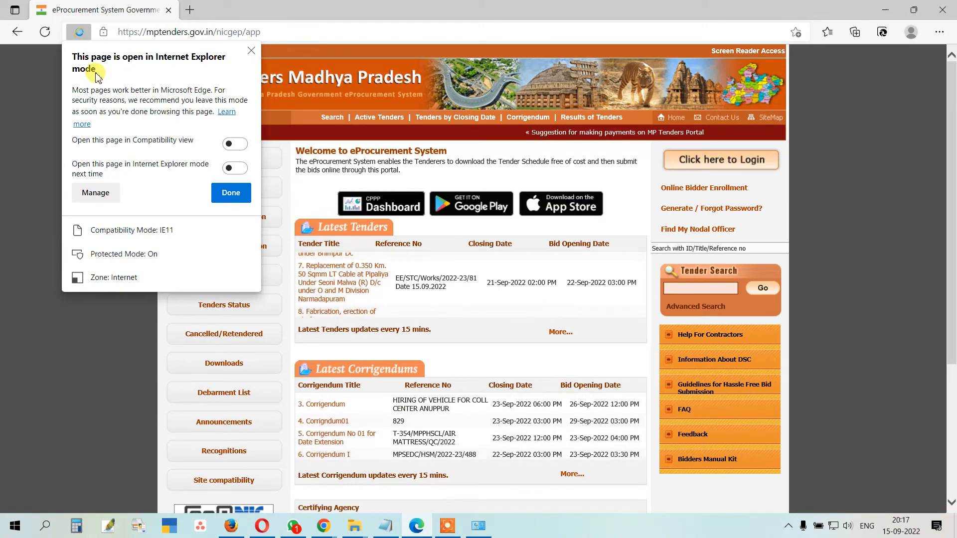
{"action": "left_click", "coordinate": [79, 33]}
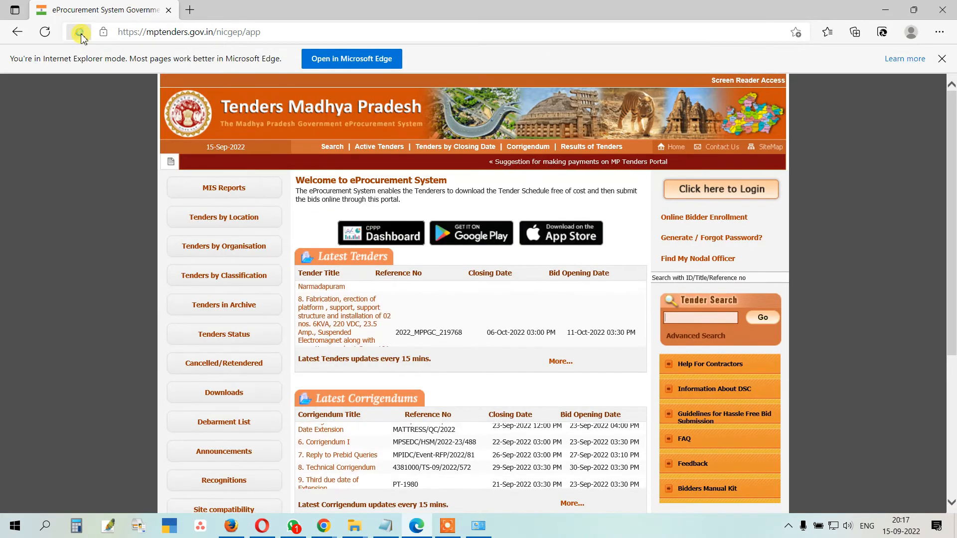
{"action": "left_click", "coordinate": [79, 33]}
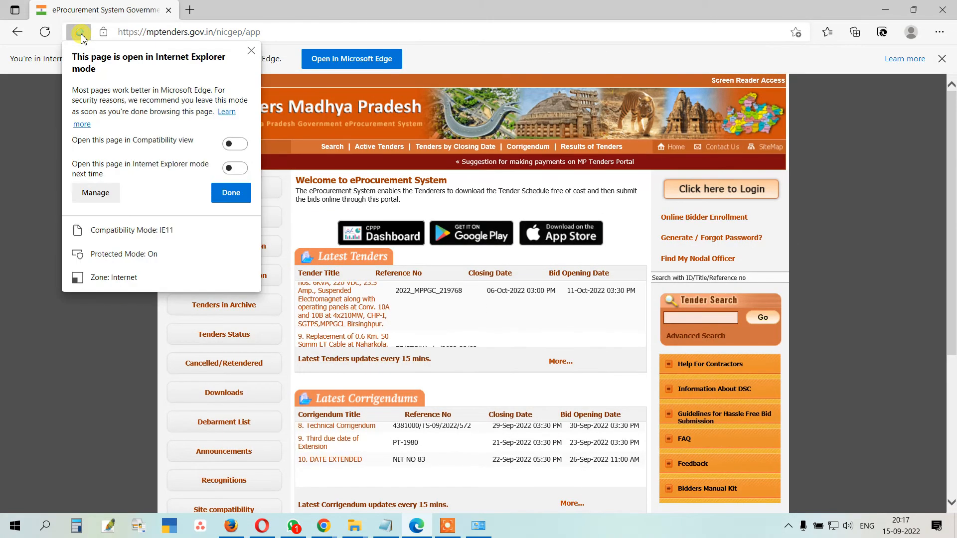
{"action": "left_click", "coordinate": [80, 33]}
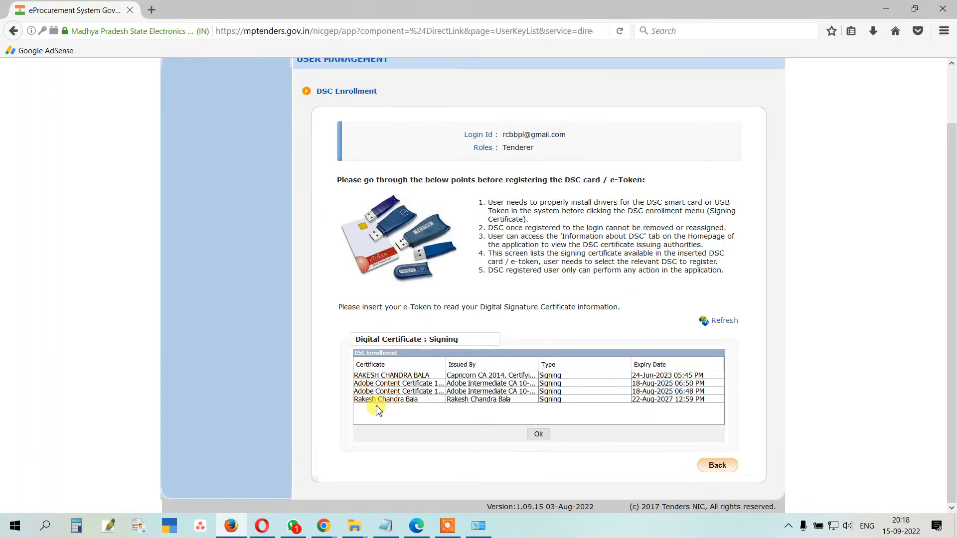
Step: Submit the first listed signing certificate, then log out of the Firefox session
{"action": "left_click", "coordinate": [376, 378]}
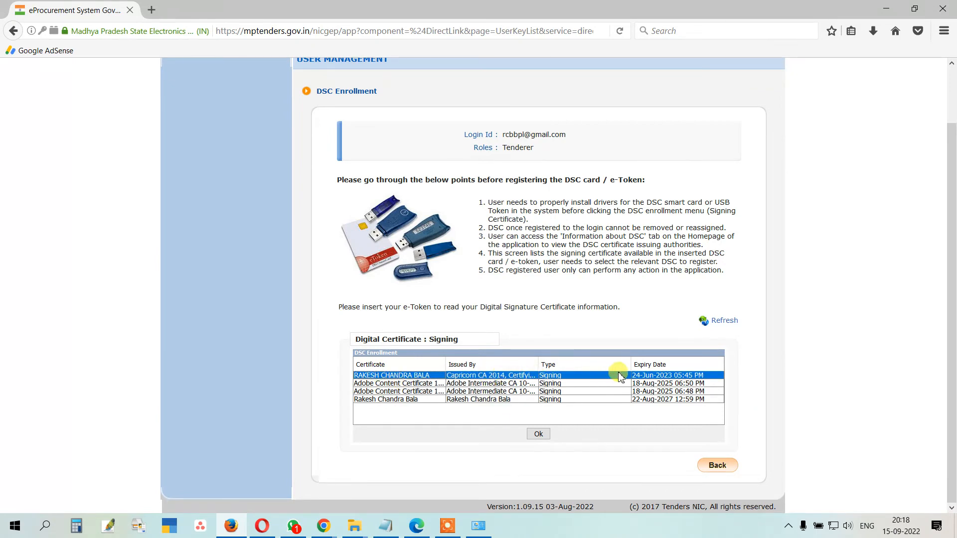
{"action": "left_click", "coordinate": [543, 441]}
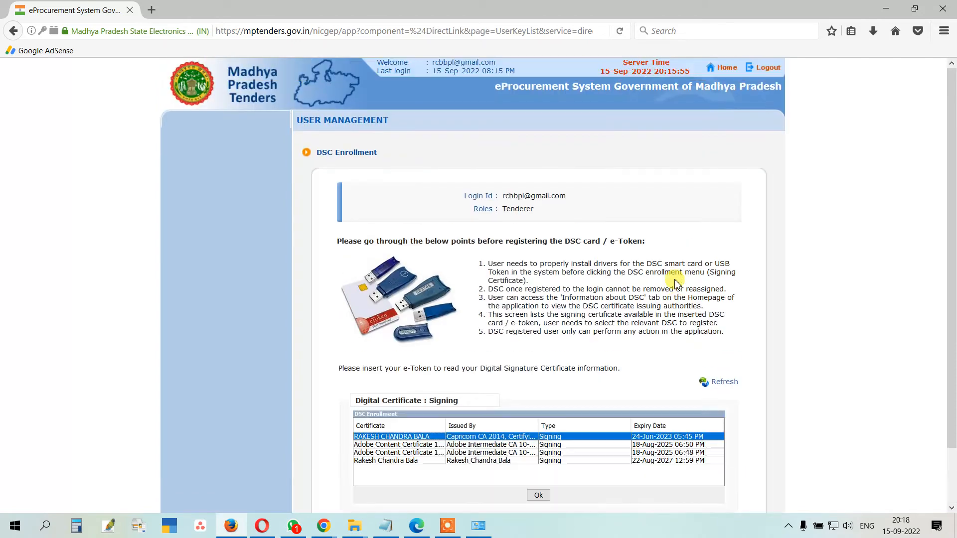
{"action": "left_click", "coordinate": [767, 69]}
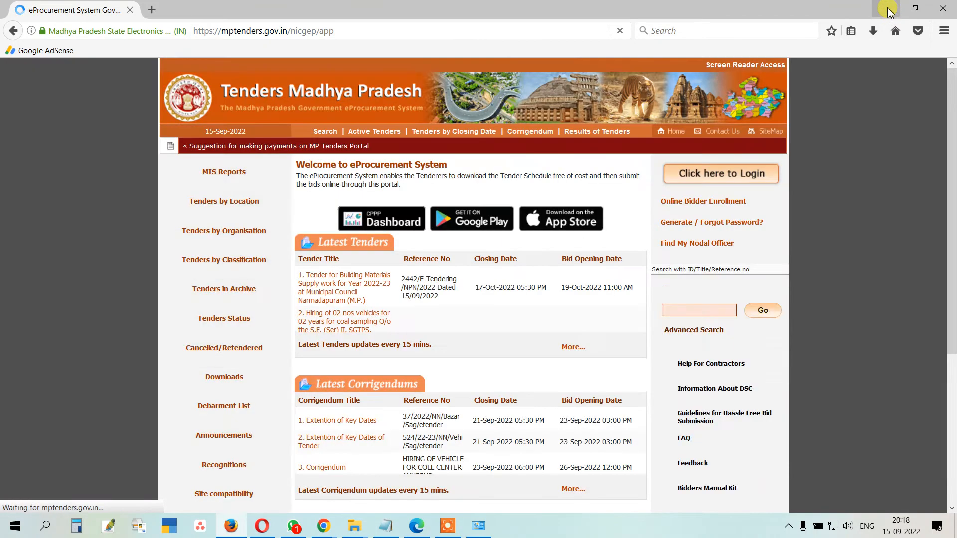
{"action": "left_click", "coordinate": [886, 10]}
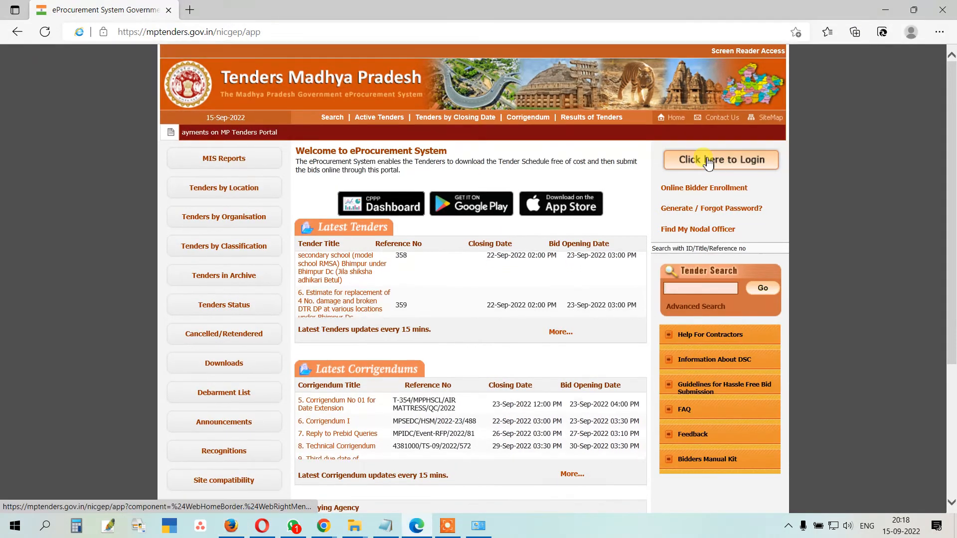
Step: Log in from Edge with the account's login ID, password and the captcha text
{"action": "left_click", "coordinate": [694, 160]}
{"action": "left_click", "coordinate": [538, 182]}
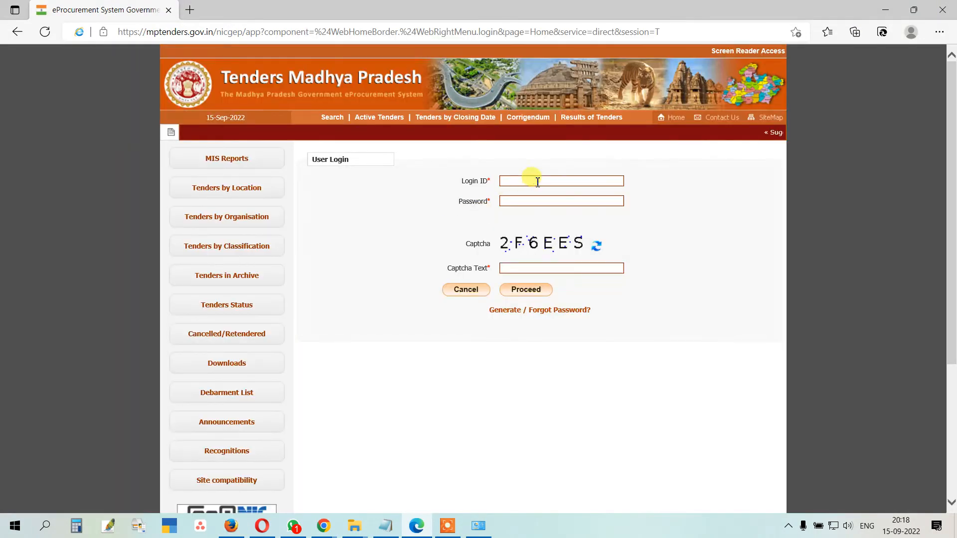
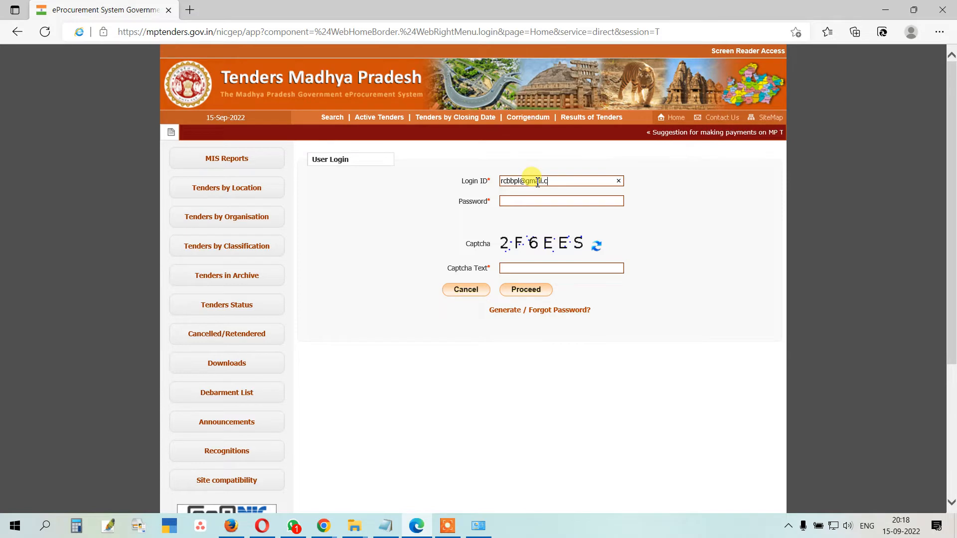
{"action": "key", "text": "Tab"}
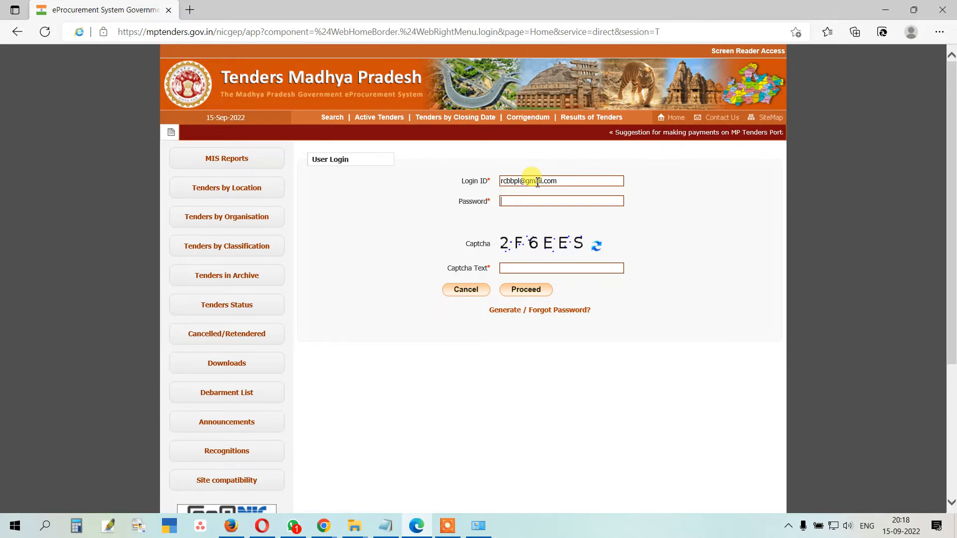
{"action": "type", "text": "•"}
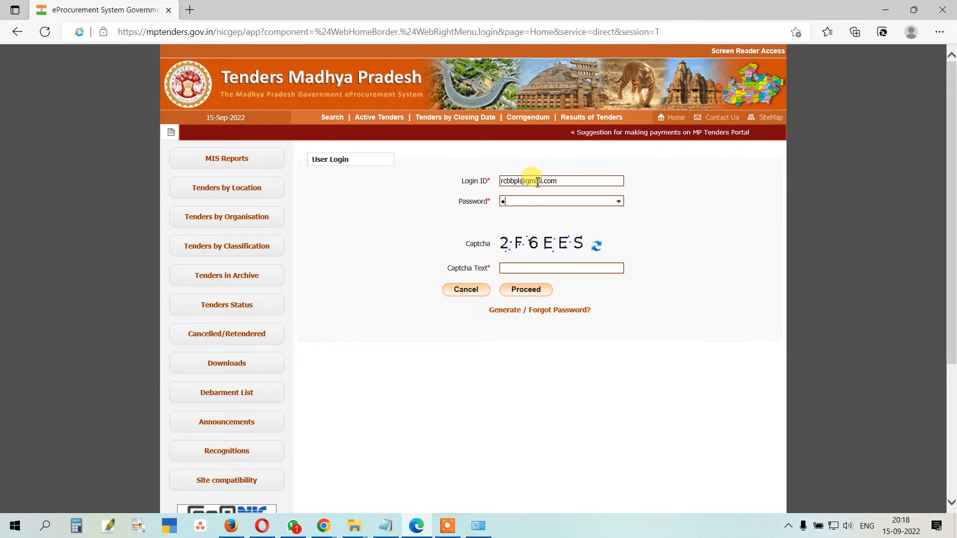
{"action": "type", "text": "••••••••"}
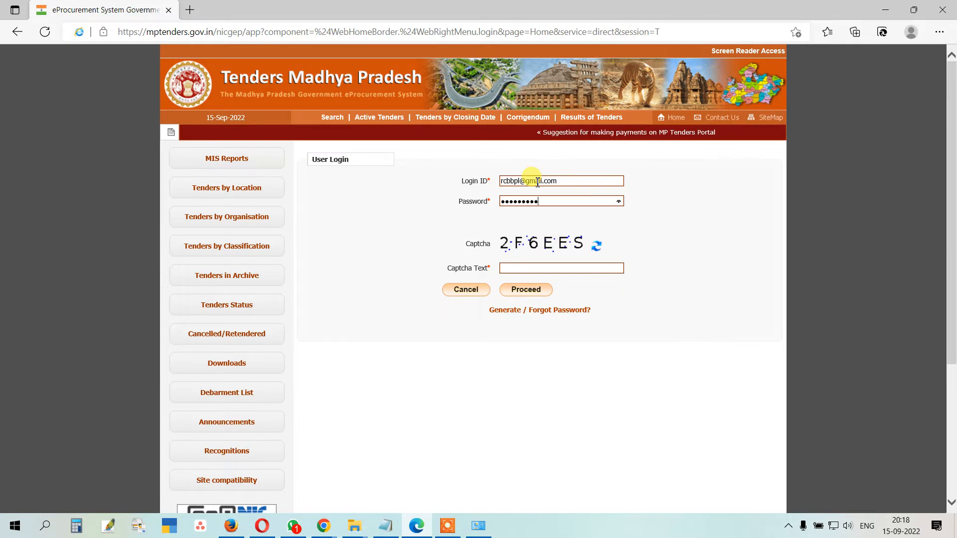
{"action": "type", "text": "•••"}
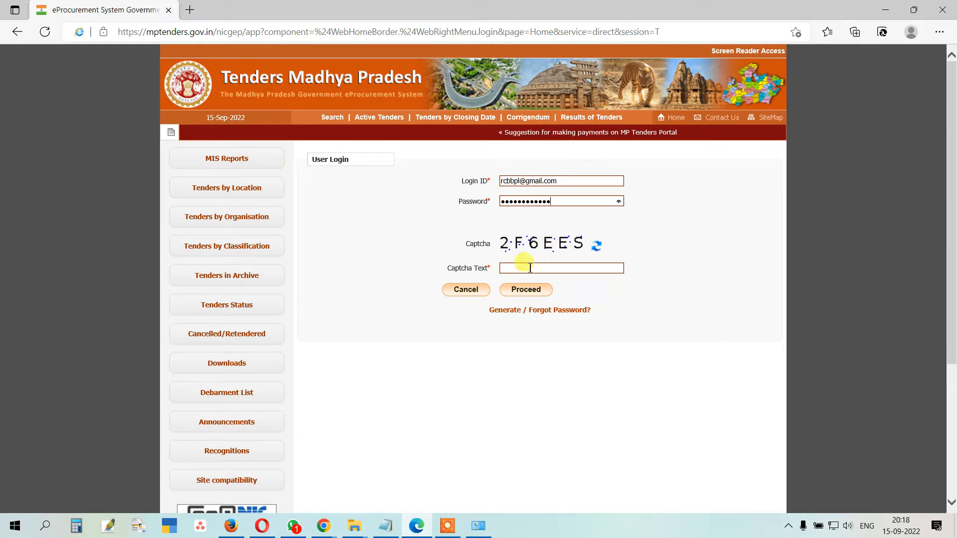
{"action": "left_click", "coordinate": [530, 269]}
{"action": "type", "text": "2F"}
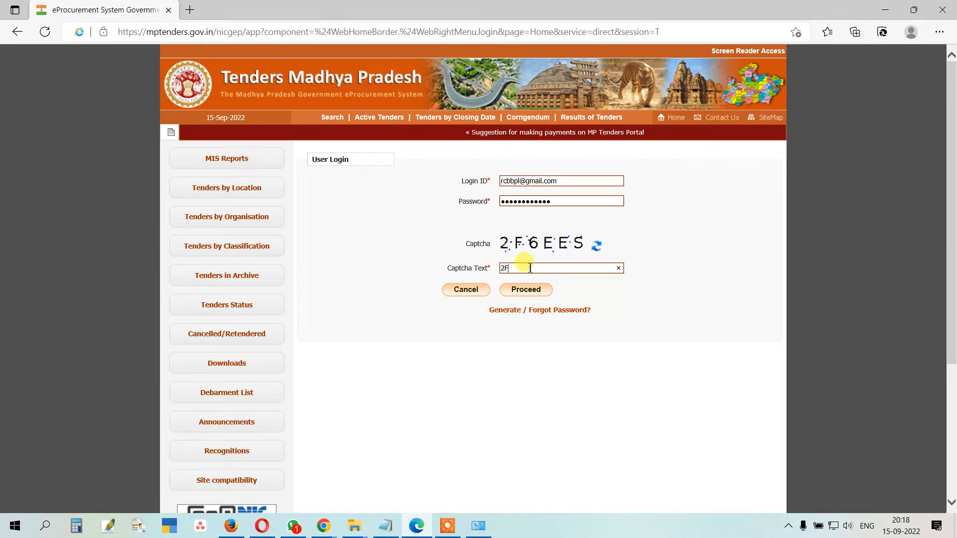
{"action": "type", "text": "6EE"}
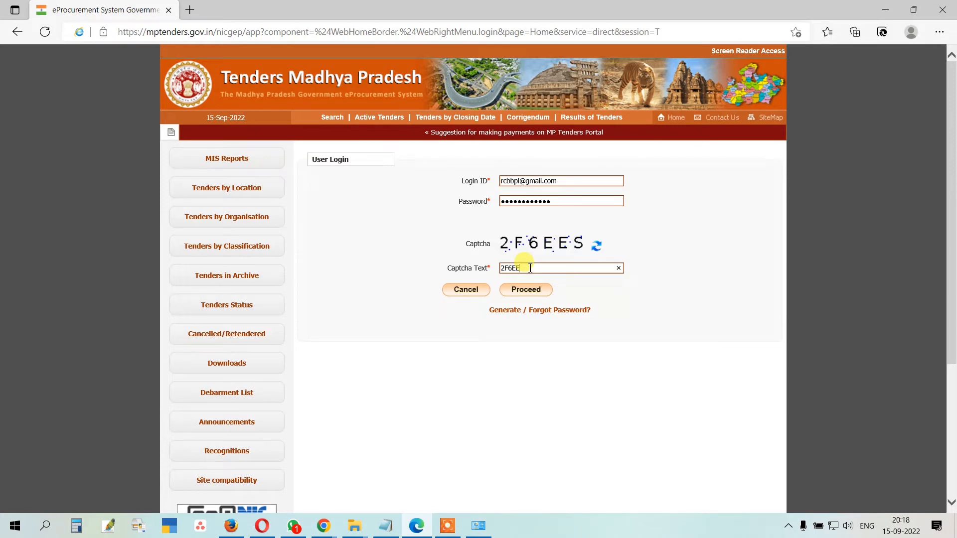
{"action": "type", "text": "S"}
{"action": "left_click", "coordinate": [526, 291]}
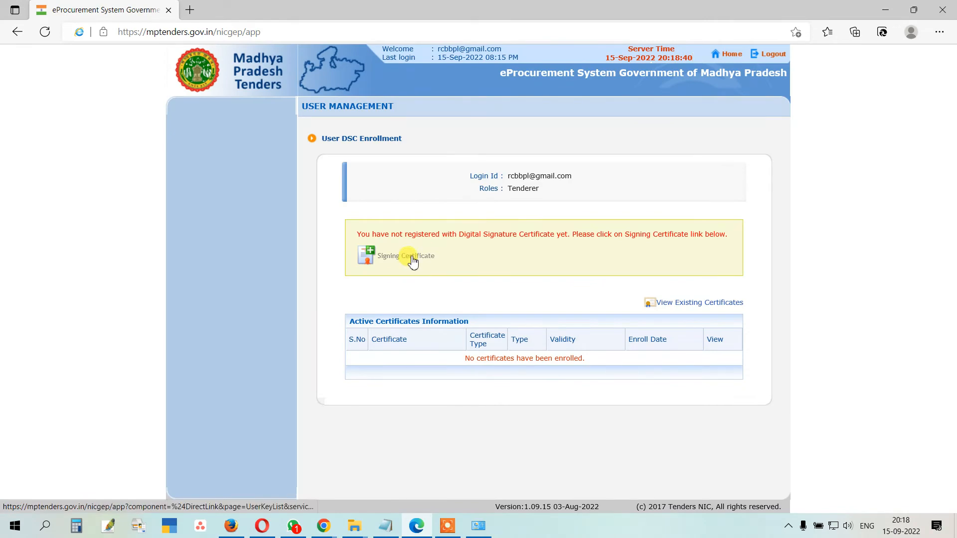
Step: Try enrolling the first listed signing certificate and acknowledge its not-class-3 rejection
{"action": "left_click", "coordinate": [414, 261]}
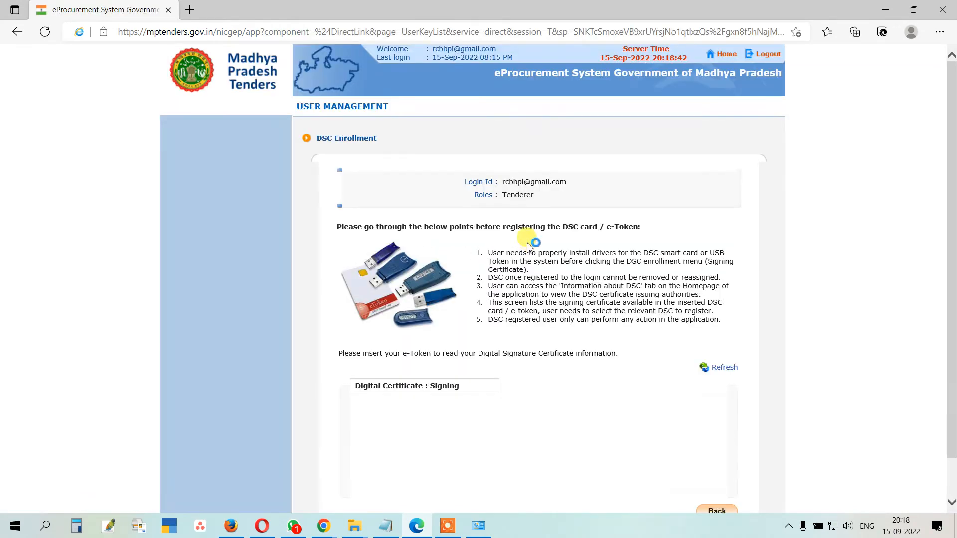
{"action": "scroll", "coordinate": [535, 273], "scroll_direction": "down", "scroll_amount": 2}
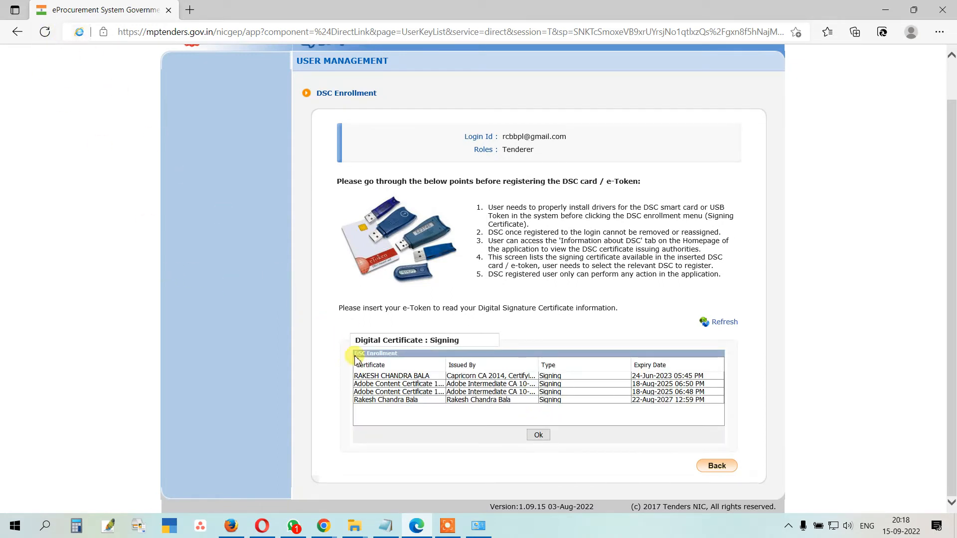
{"action": "left_click", "coordinate": [379, 377]}
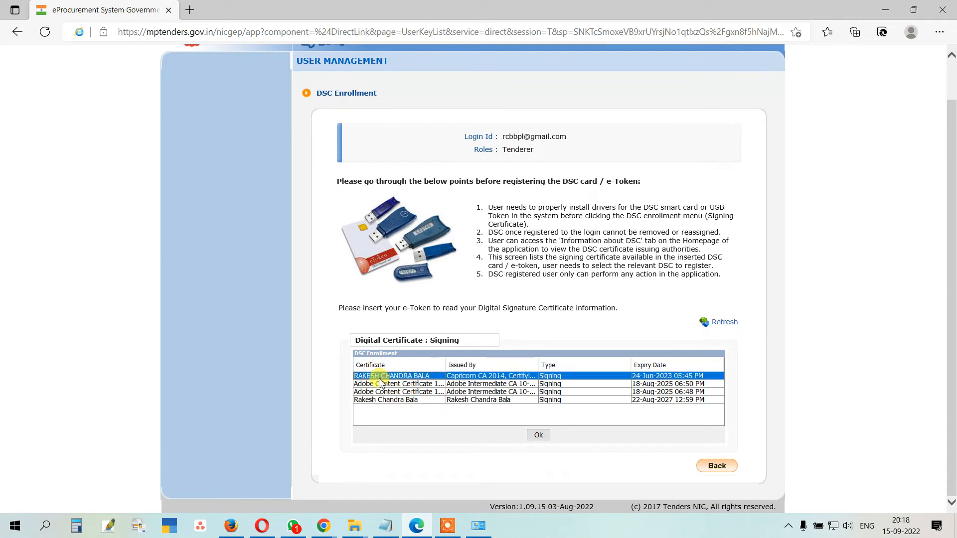
{"action": "left_click", "coordinate": [542, 437]}
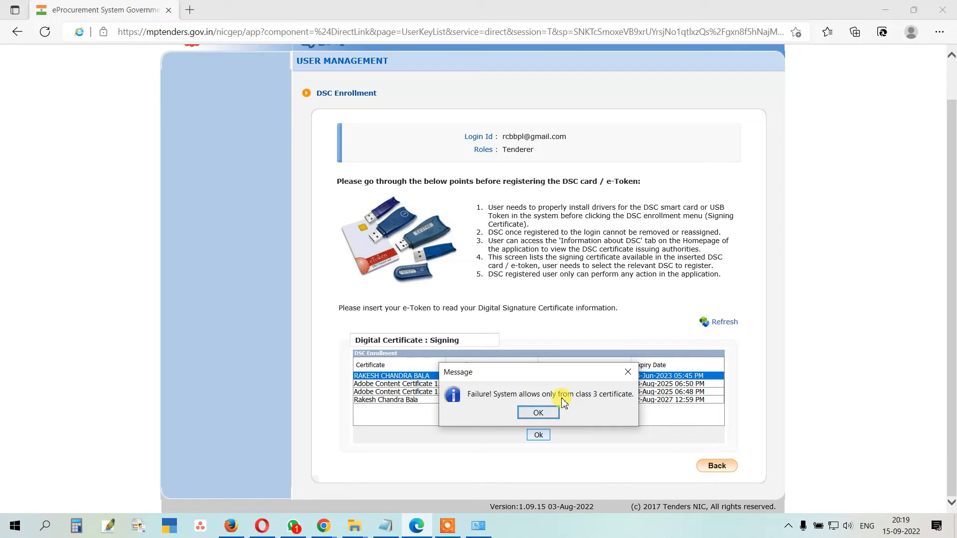
{"action": "left_click", "coordinate": [541, 413]}
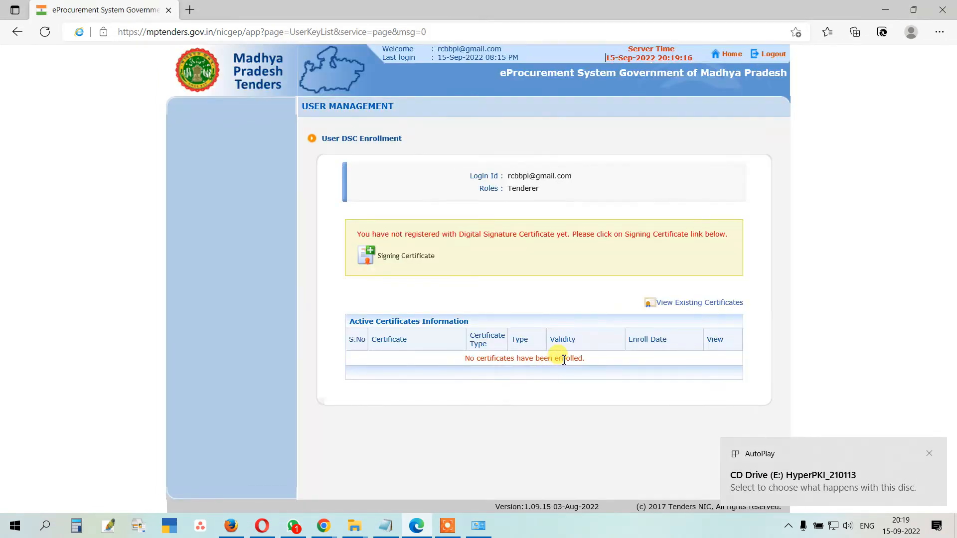
Step: Enroll the Verasys-issued Class 3 signing certificate and acknowledge the success message
{"action": "left_click", "coordinate": [404, 259]}
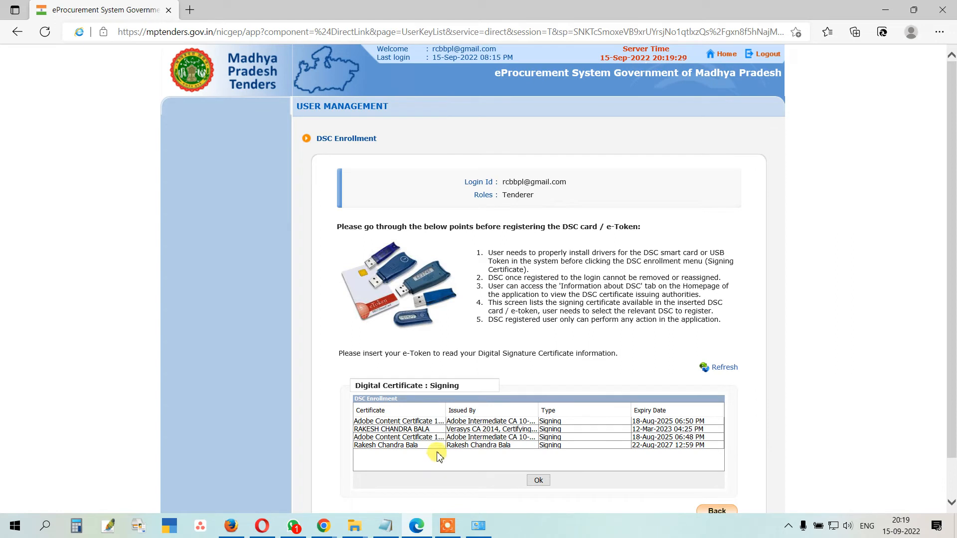
{"action": "left_click", "coordinate": [404, 429]}
{"action": "left_click", "coordinate": [543, 482]}
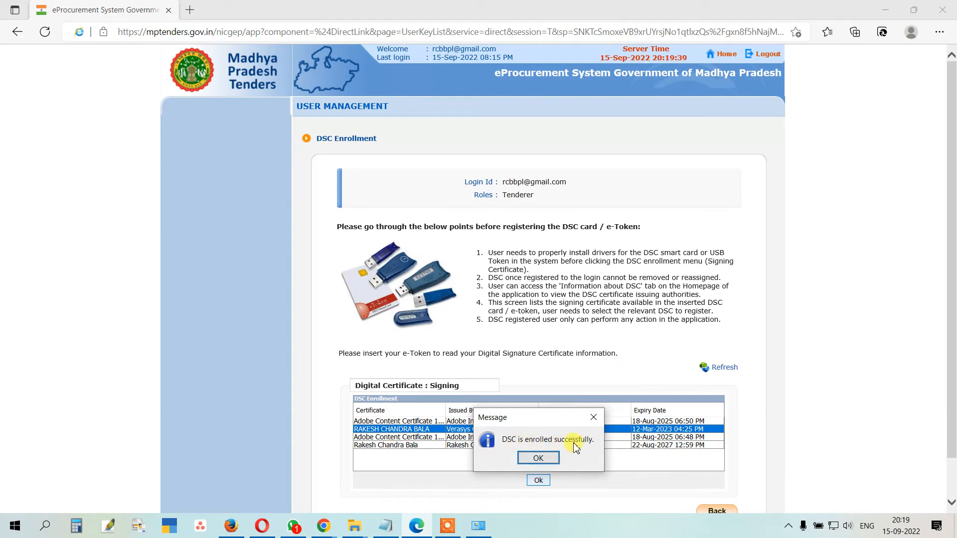
{"action": "left_click", "coordinate": [538, 459]}
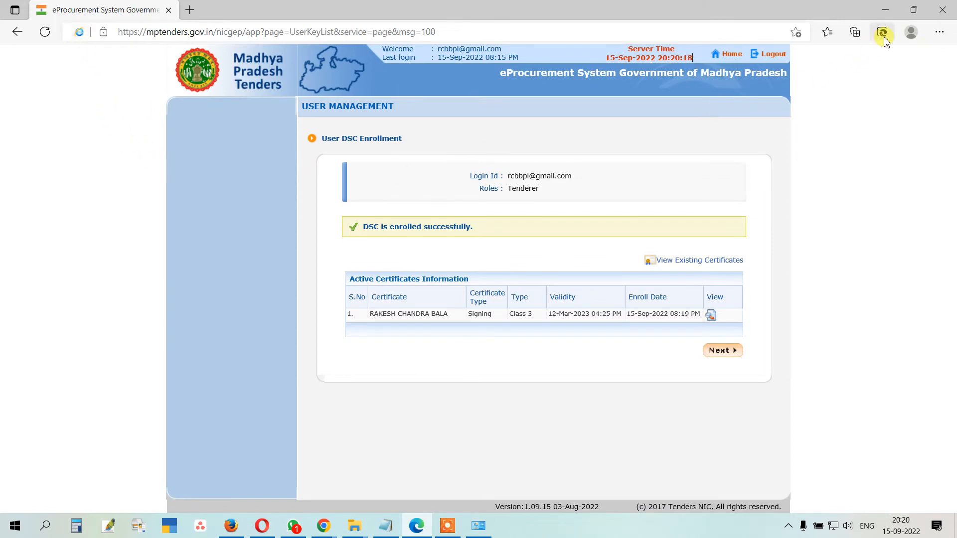
{"action": "left_click", "coordinate": [940, 32]}
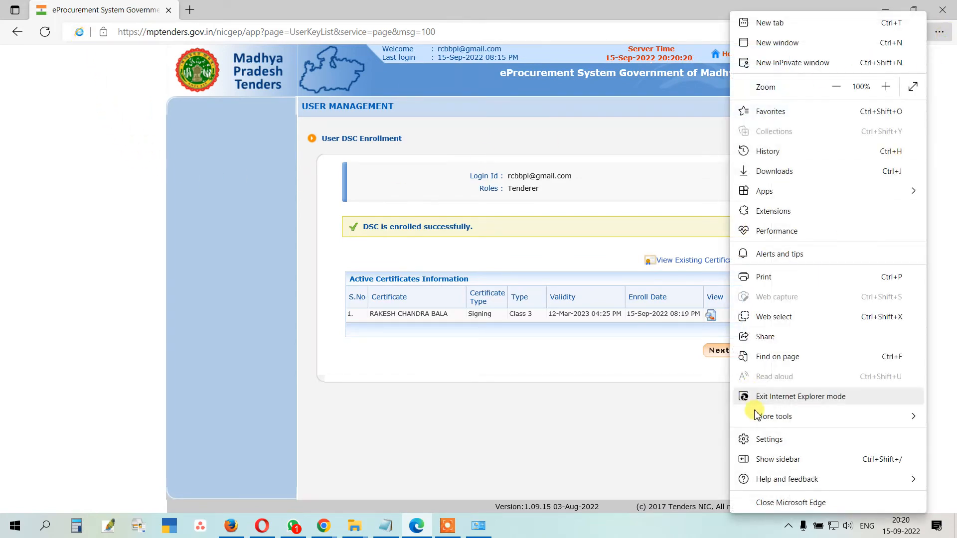
{"action": "left_click", "coordinate": [635, 444]}
Step: Continue to the tenderer dashboard, then bring forward the Documents\01 MPTENDER Explorer window
{"action": "left_click", "coordinate": [726, 353]}
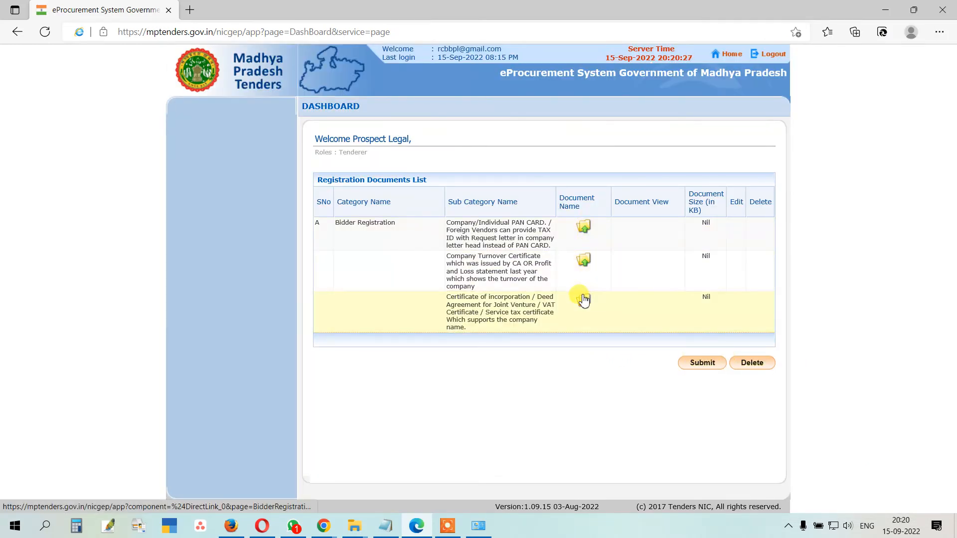
{"action": "left_click", "coordinate": [354, 526]}
{"action": "left_click", "coordinate": [331, 497]}
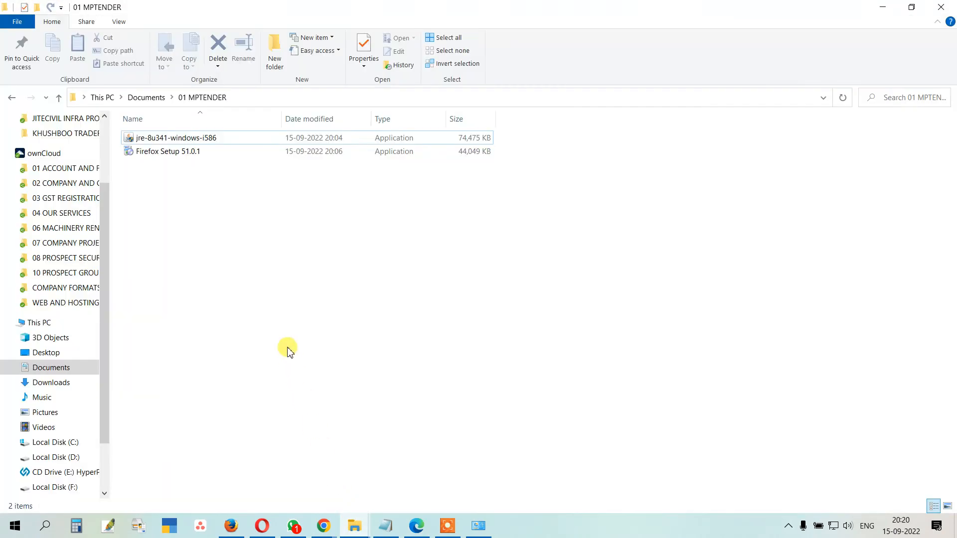
Step: Copy the PALASH EVENTS INVOICE 13-09-2022 PDF from the Desktop
{"action": "left_click", "coordinate": [54, 383]}
{"action": "left_click", "coordinate": [13, 97]}
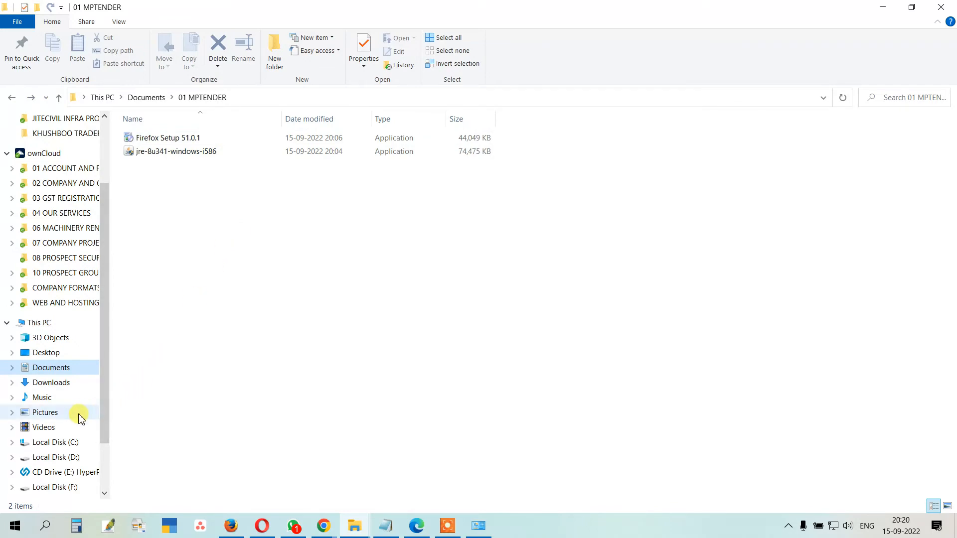
{"action": "left_click", "coordinate": [64, 353]}
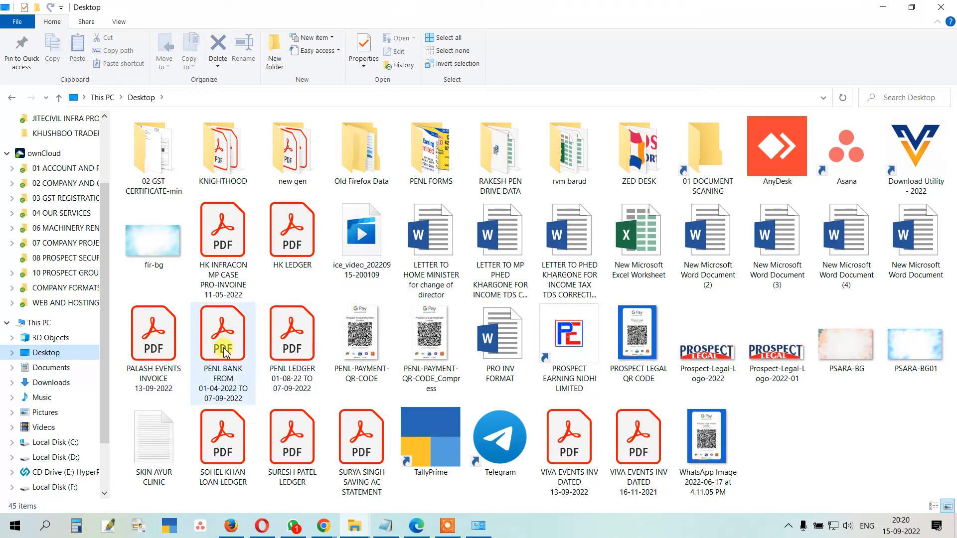
{"action": "left_click", "coordinate": [153, 347]}
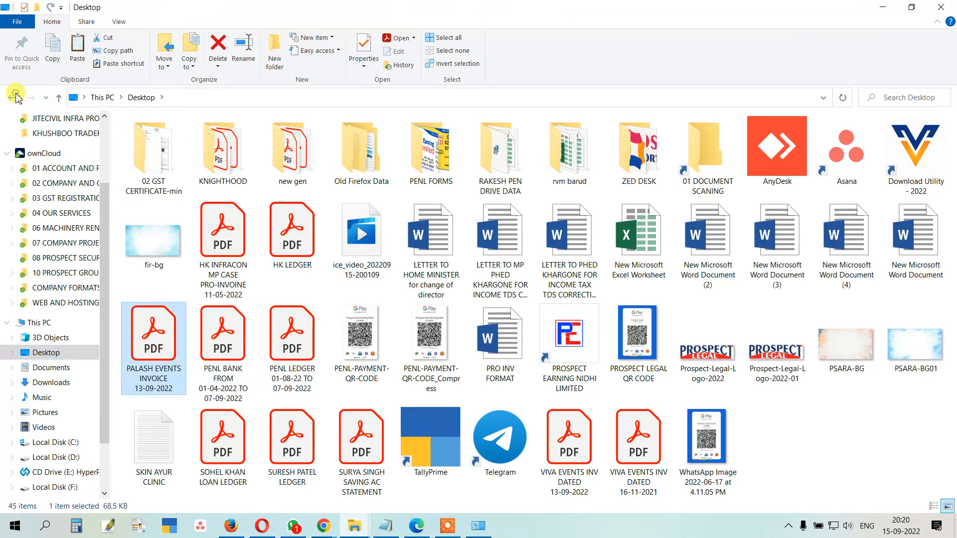
{"action": "left_click", "coordinate": [13, 97]}
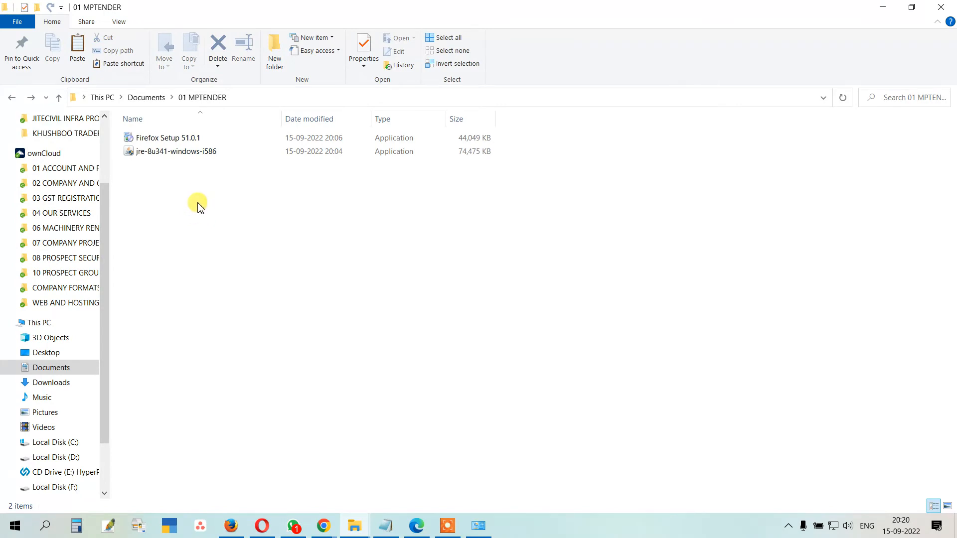
Step: Paste the invoice into Documents > 01 MPTENDER and rename it document-01
{"action": "left_click", "coordinate": [63, 372]}
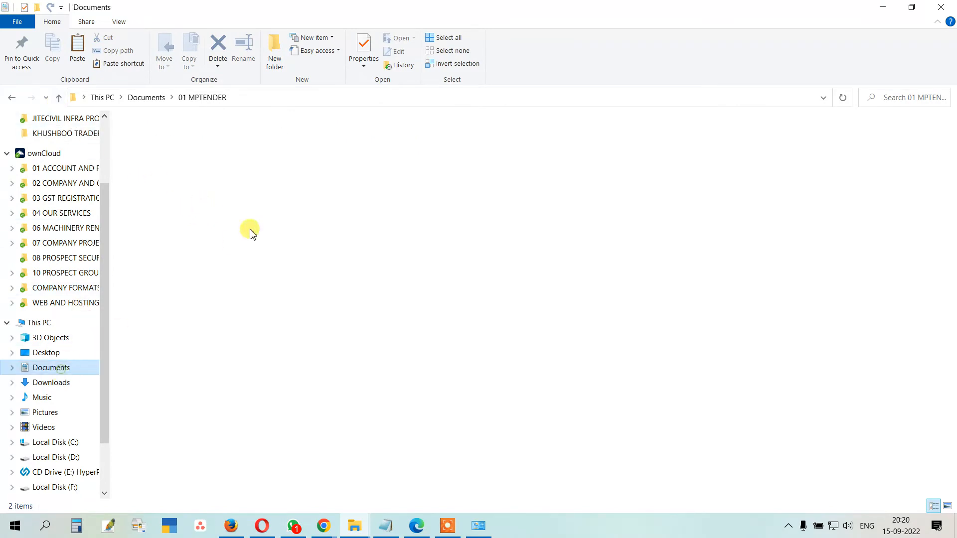
{"action": "double_click", "coordinate": [171, 140]}
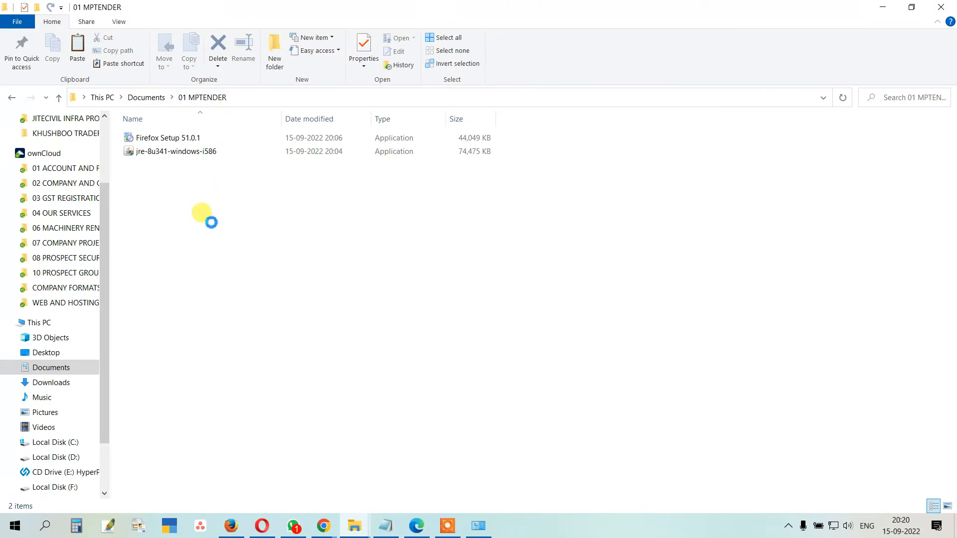
{"action": "key", "text": "ctrl+v"}
{"action": "left_click", "coordinate": [183, 168]}
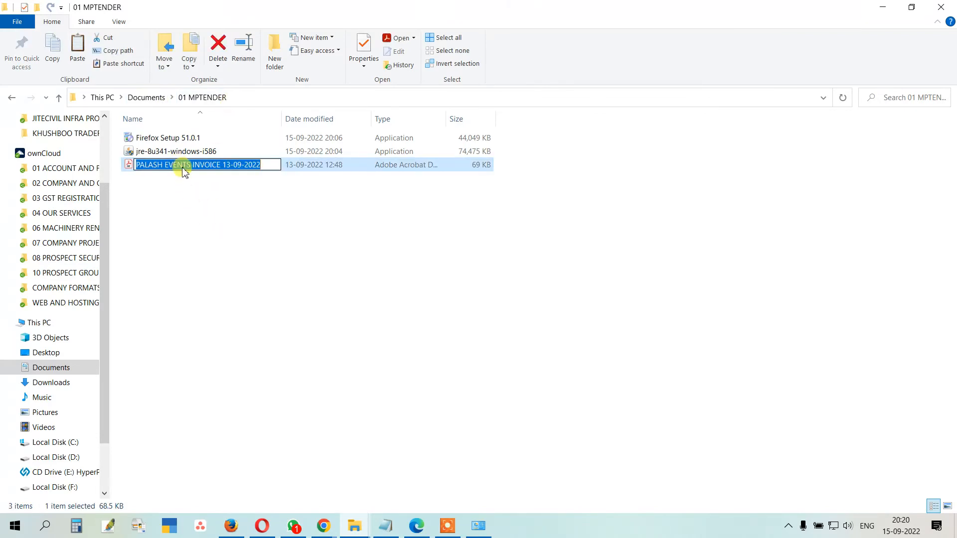
{"action": "type", "text": "document"}
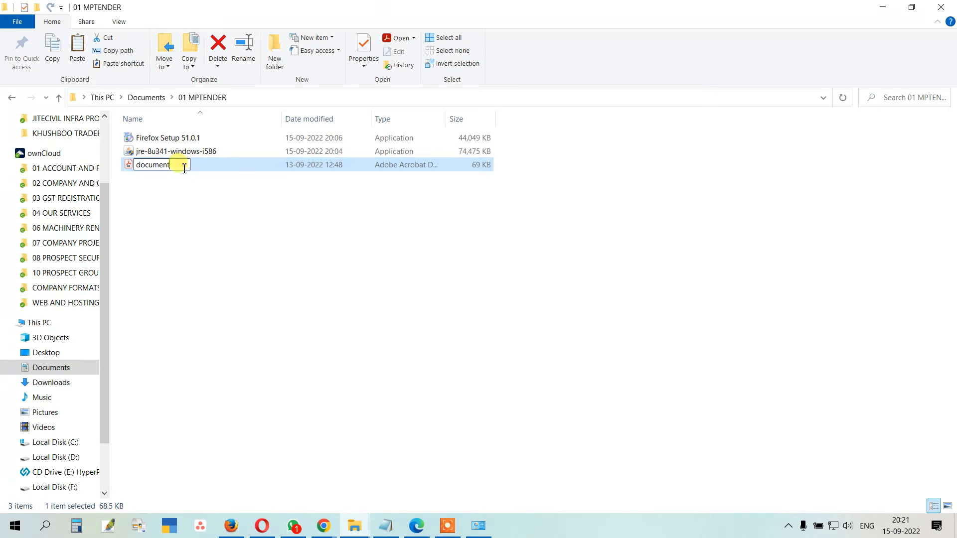
{"action": "type", "text": "-01"}
{"action": "key", "text": "Return"}
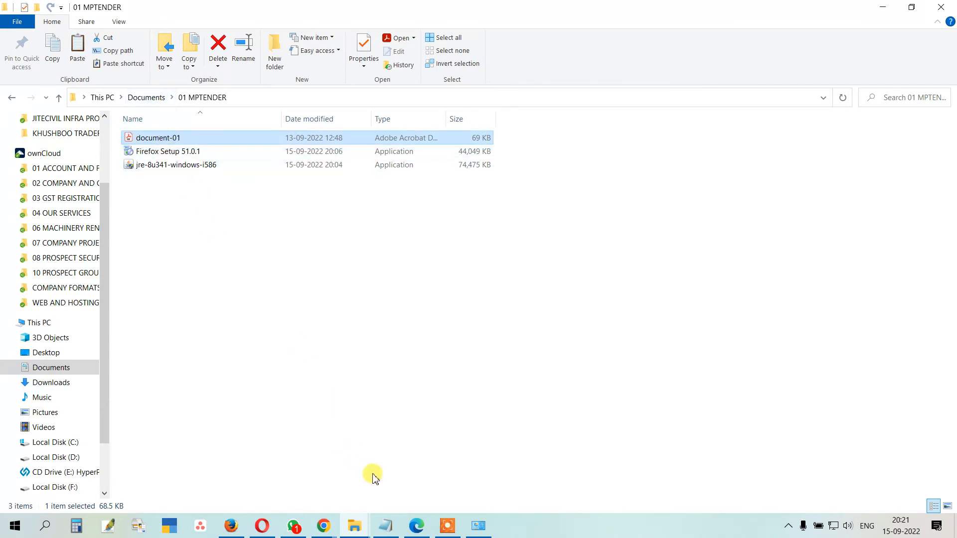
{"action": "left_click", "coordinate": [416, 526]}
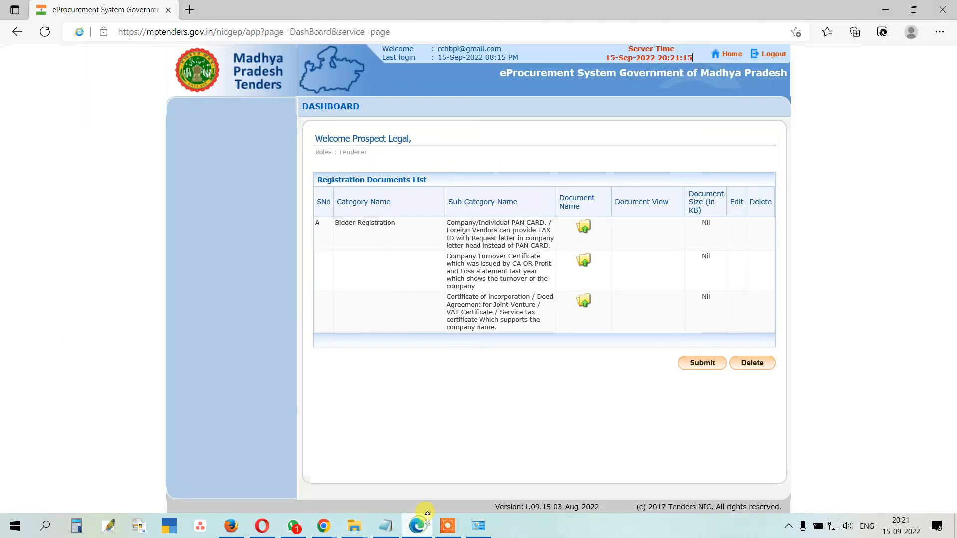
Step: Choose 01 MPTENDER\document-01.pdf as the PAN card document for upload
{"action": "left_click", "coordinate": [584, 228]}
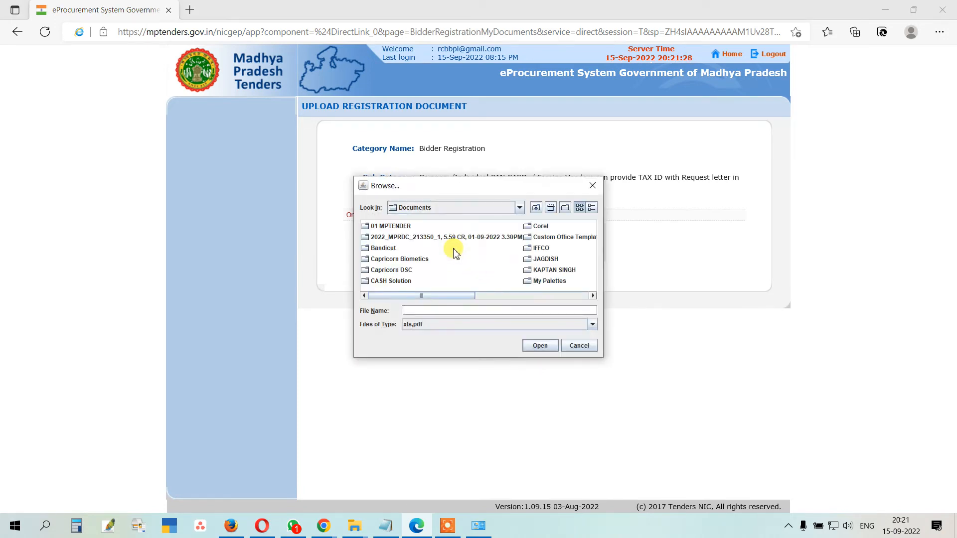
{"action": "left_click", "coordinate": [521, 209]}
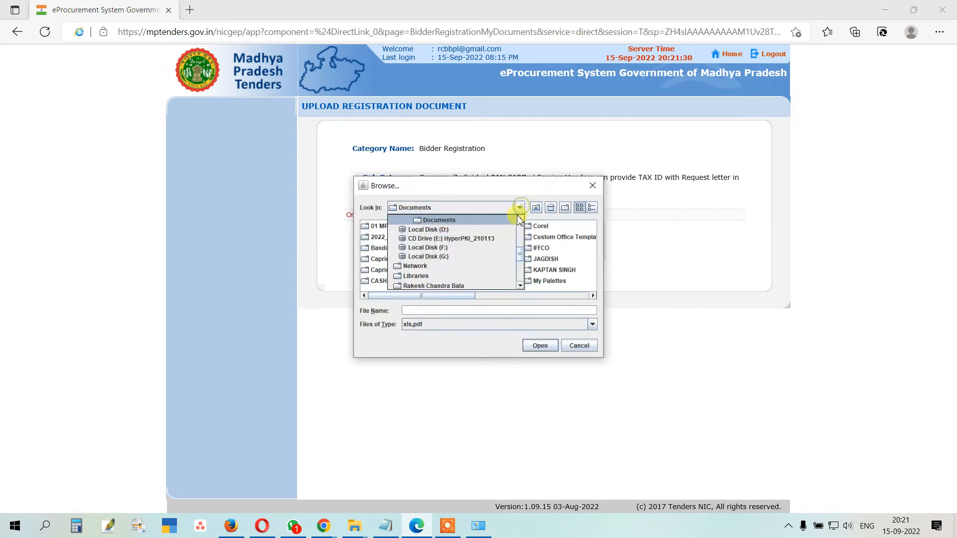
{"action": "left_click", "coordinate": [464, 194]}
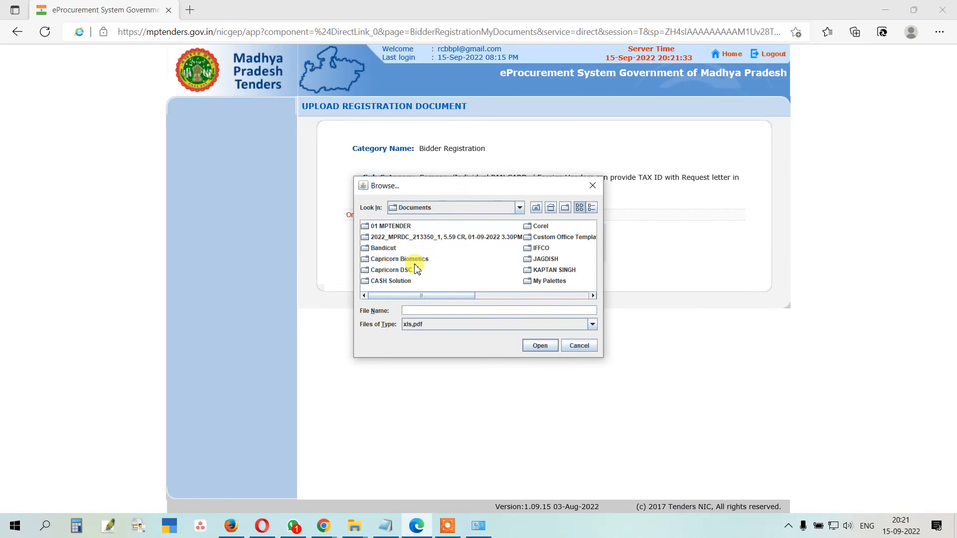
{"action": "double_click", "coordinate": [387, 228]}
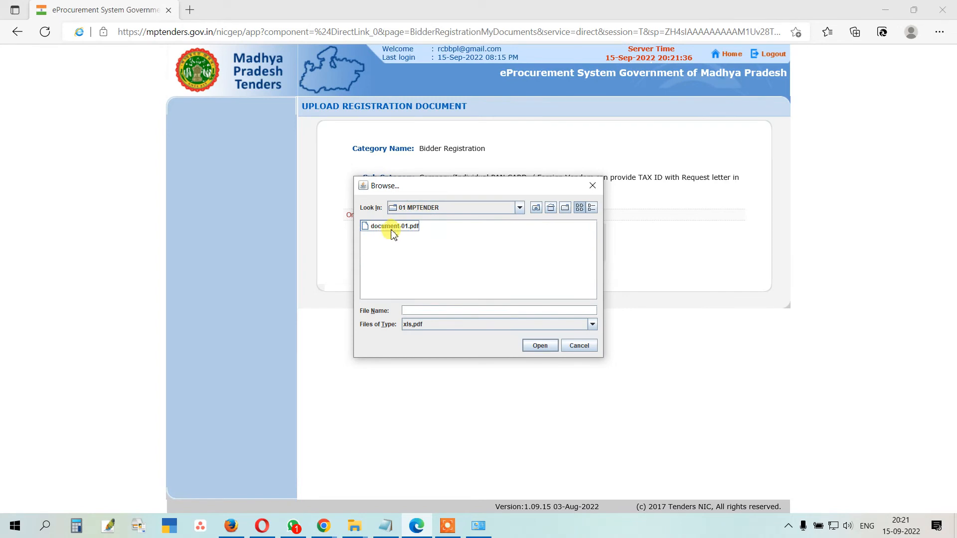
{"action": "left_click", "coordinate": [394, 229]}
{"action": "double_click", "coordinate": [394, 228]}
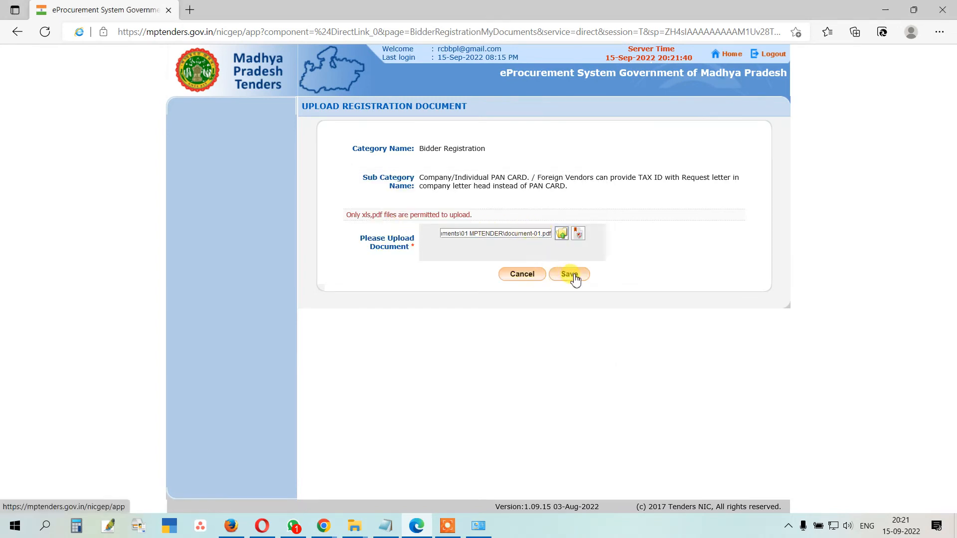
Step: Sign document-01.pdf with the digital certificate PIN and save the upload
{"action": "left_click", "coordinate": [579, 232]}
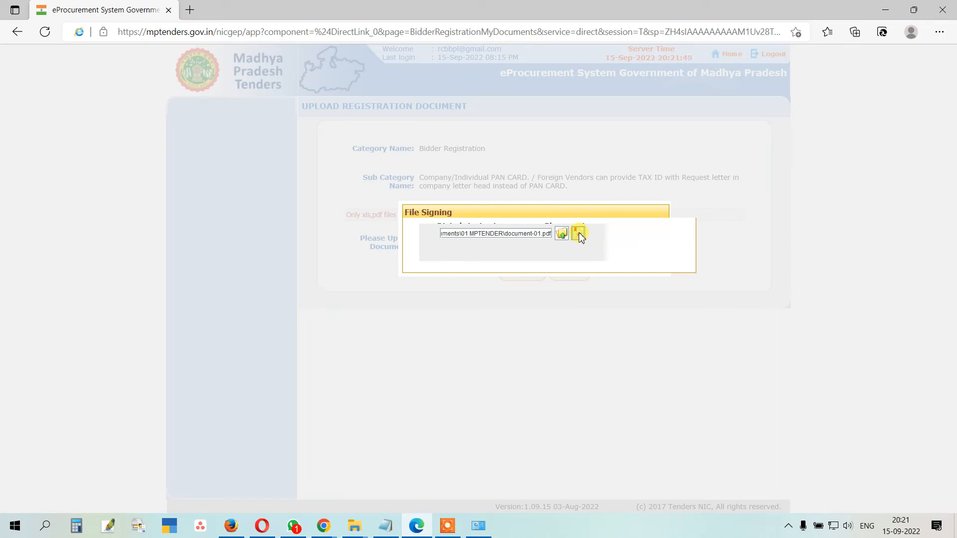
{"action": "left_click", "coordinate": [579, 233]}
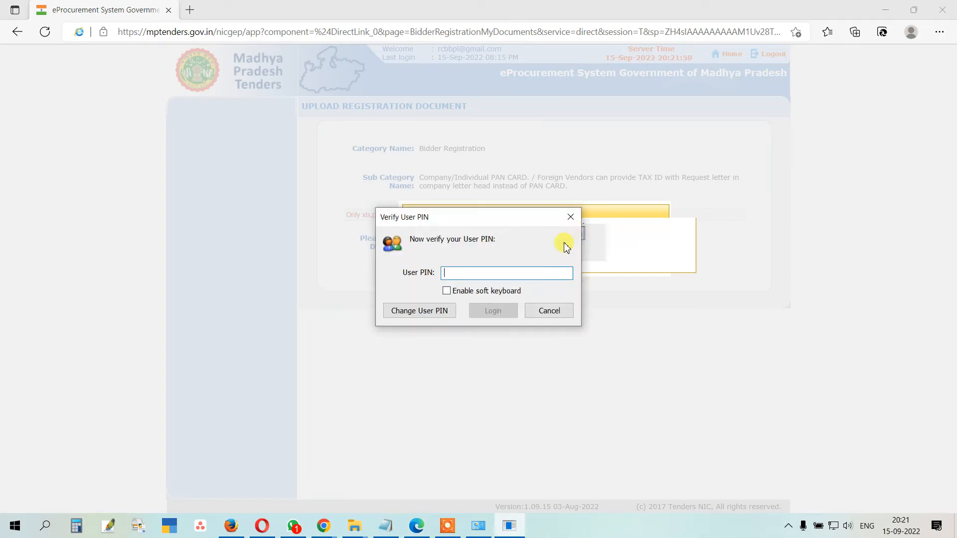
{"action": "type", "text": "********"}
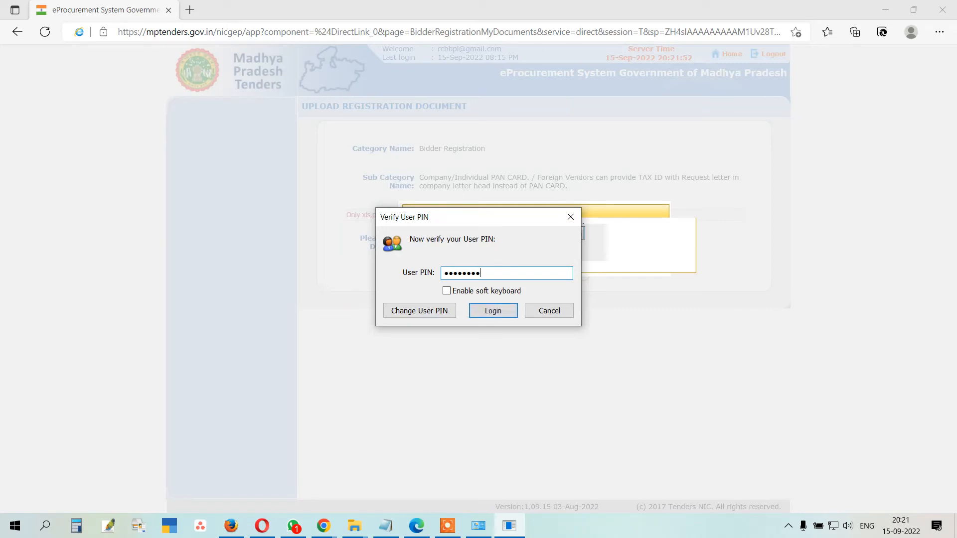
{"action": "left_click", "coordinate": [493, 311]}
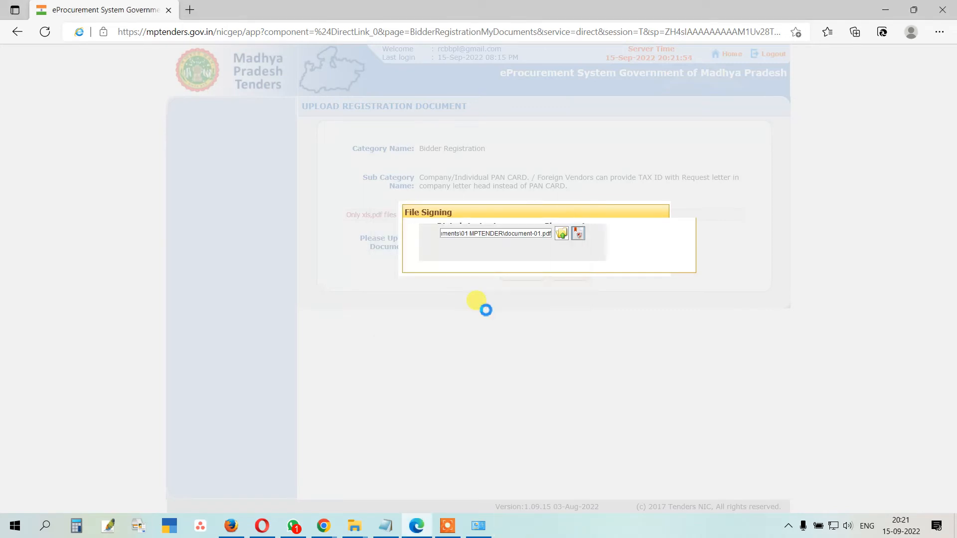
{"action": "left_click", "coordinate": [479, 272]}
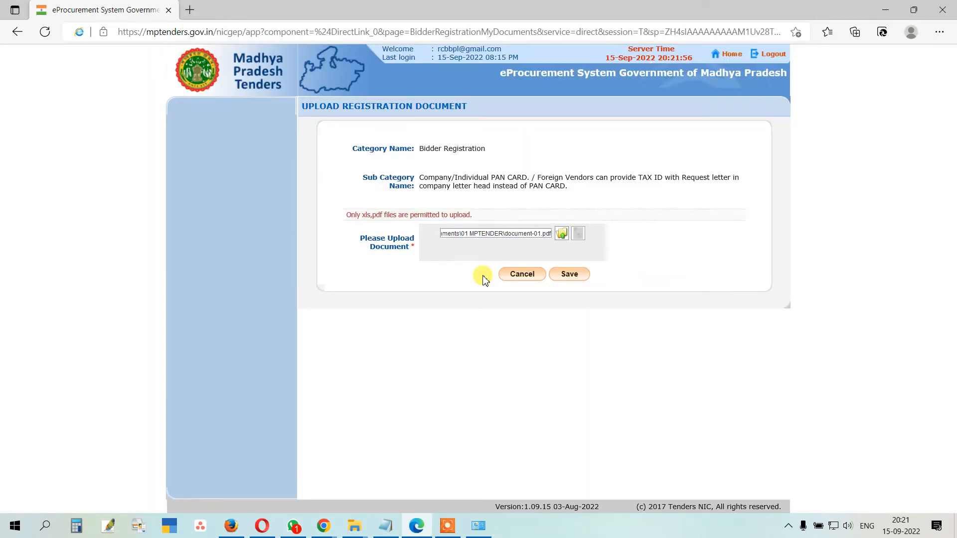
{"action": "left_click", "coordinate": [570, 275]}
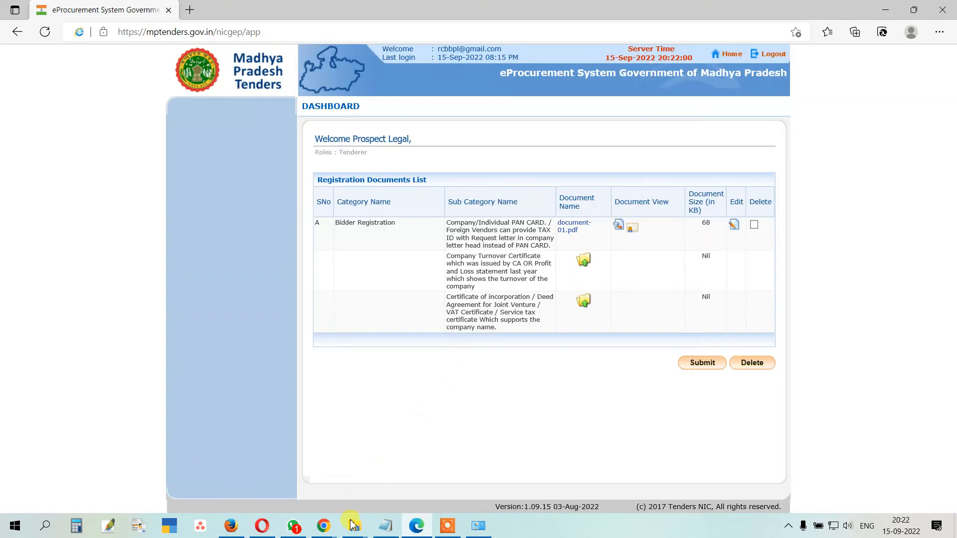
Step: Make two duplicate copies of document-01 in the 01 MPTENDER folder
{"action": "mouse_move", "coordinate": [354, 526]}
{"action": "left_click", "coordinate": [318, 468]}
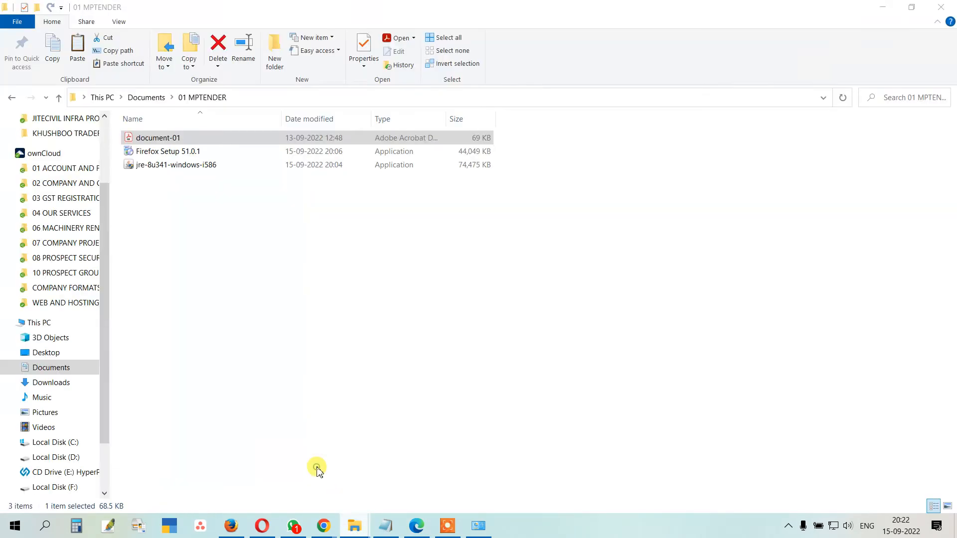
{"action": "left_click", "coordinate": [175, 137]}
{"action": "key", "text": "ctrl+c"}
{"action": "key", "text": "ctrl+v"}
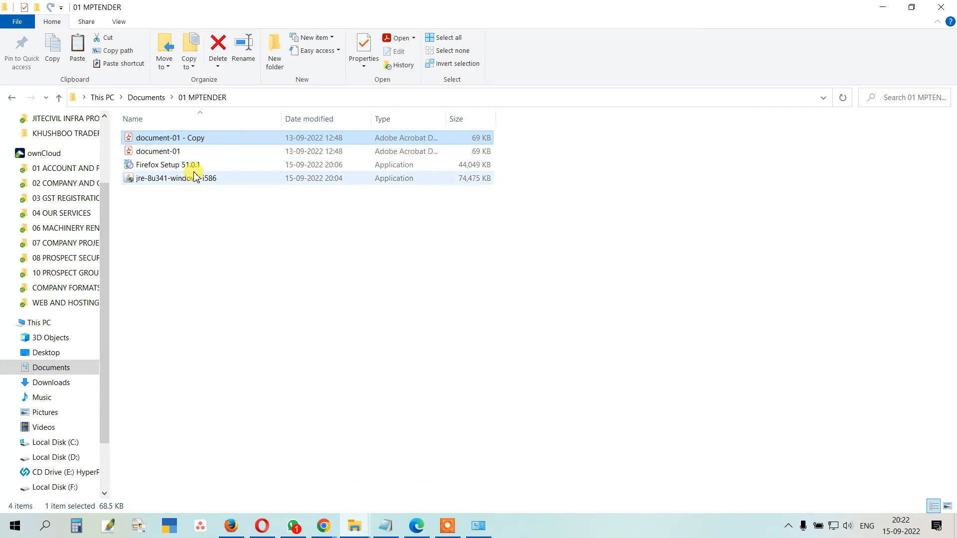
{"action": "key", "text": "ctrl+v"}
Step: Rename the duplicates document-02 and document-03, then minimise File Explorer
{"action": "left_click", "coordinate": [191, 151]}
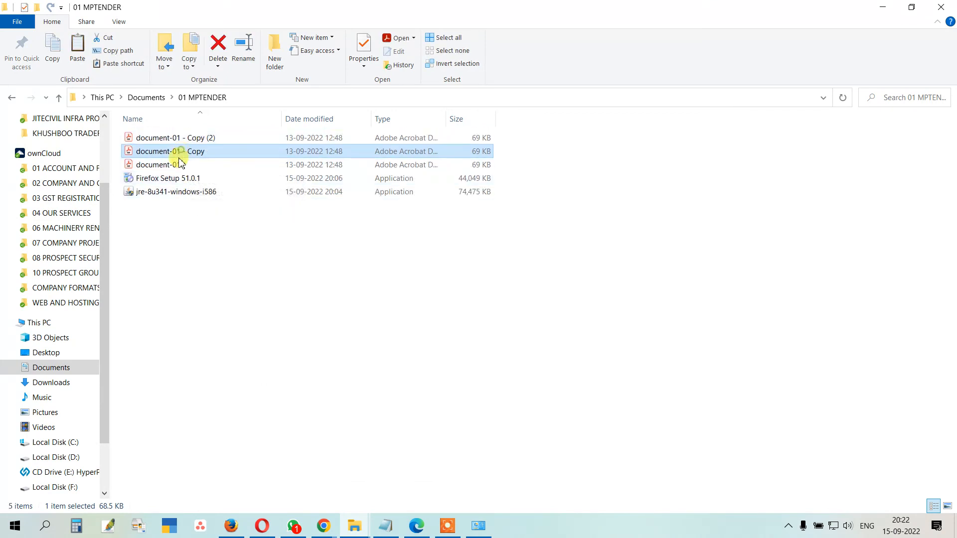
{"action": "left_click", "coordinate": [209, 153]}
{"action": "left_click_drag", "start_coordinate": [209, 153], "coordinate": [178, 152]}
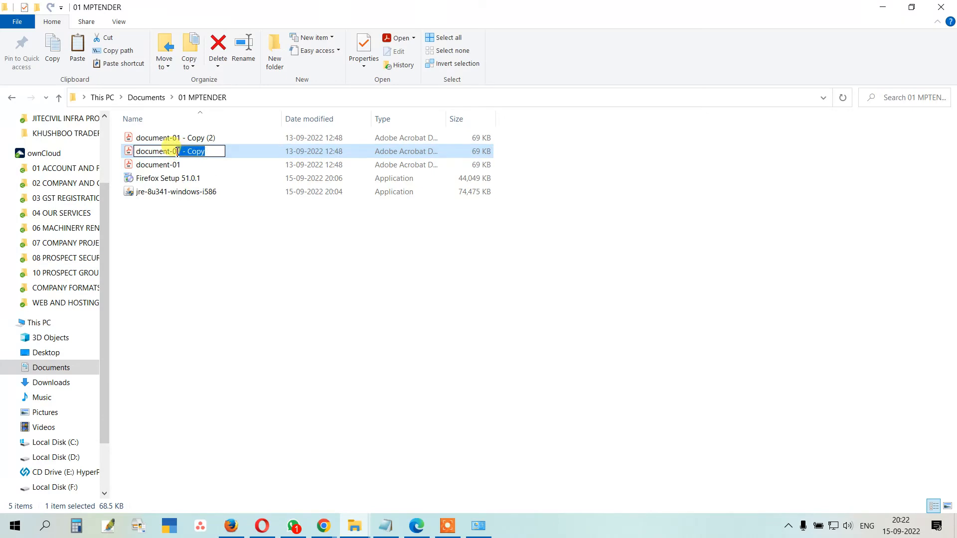
{"action": "type", "text": "2"}
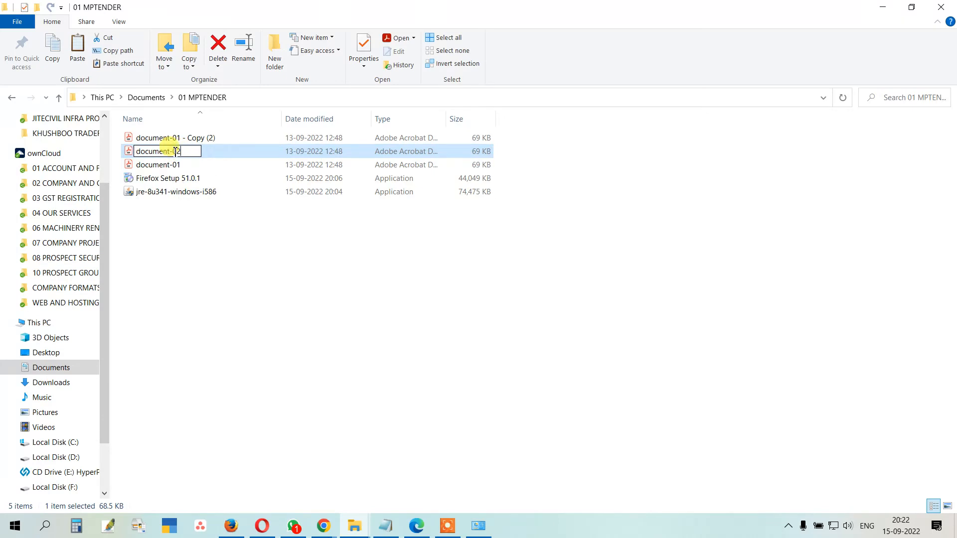
{"action": "key", "text": "shift+Tab"}
{"action": "key", "text": "End"}
{"action": "key", "text": "BackSpace"}
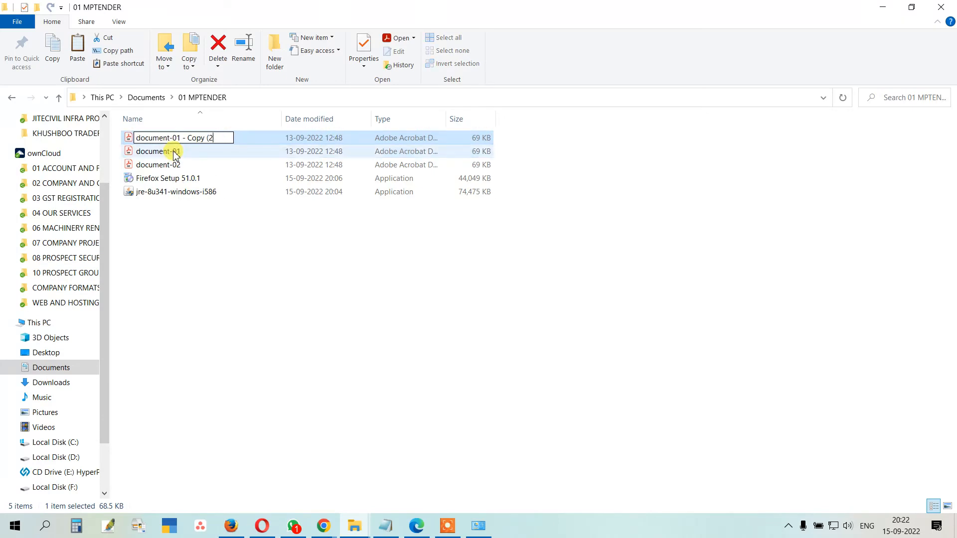
{"action": "key", "text": "BackSpace"}
{"action": "key", "text": "BackSpace"}
{"action": "key", "text": "BackSpace"}
{"action": "key", "text": "BackSpace"}
{"action": "key", "text": "BackSpace"}
{"action": "key", "text": "BackSpace"}
{"action": "key", "text": "BackSpace"}
{"action": "key", "text": "BackSpace"}
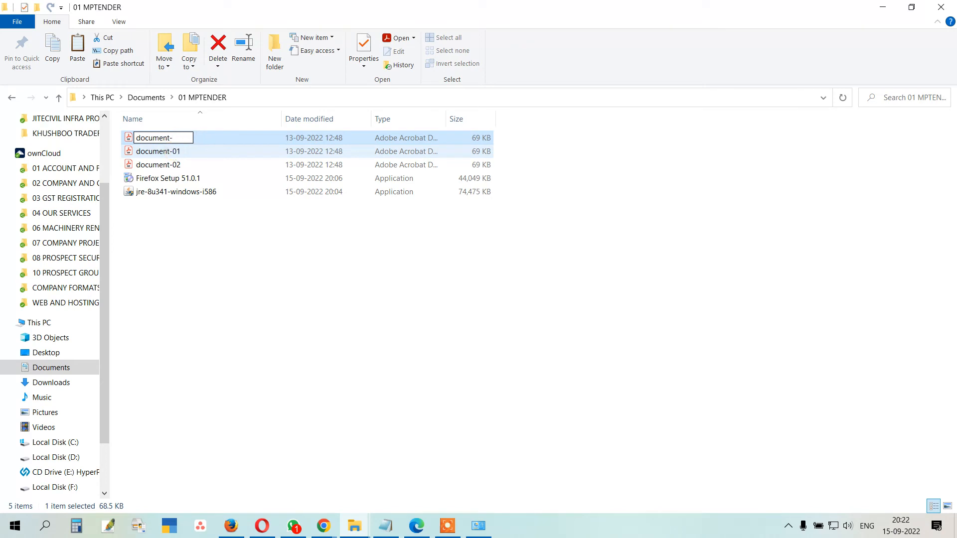
{"action": "type", "text": "3"}
{"action": "key", "text": "Return"}
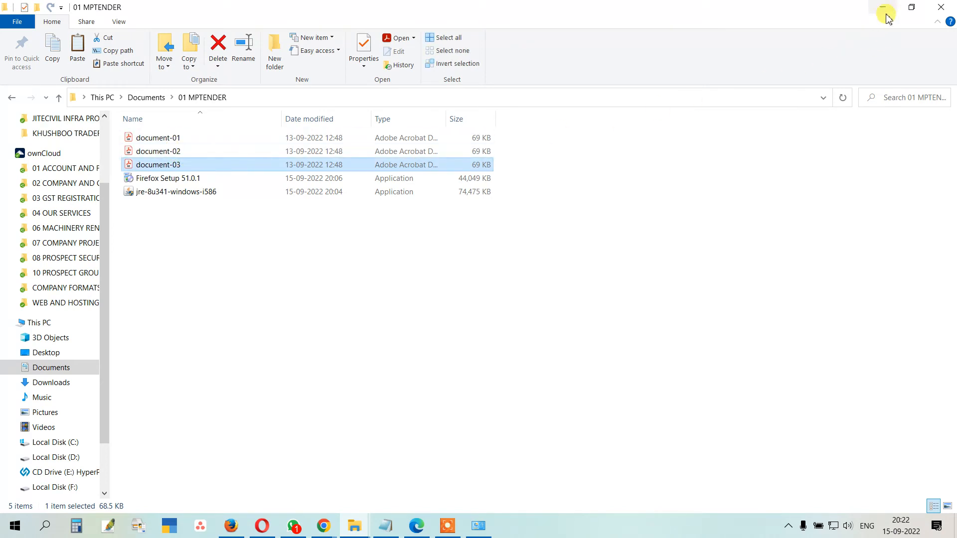
{"action": "left_click", "coordinate": [883, 8]}
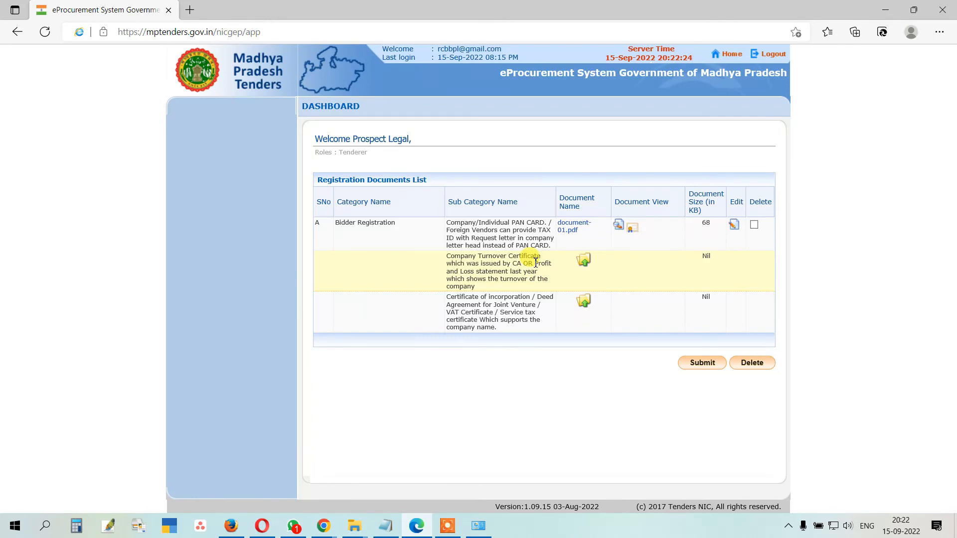
Step: Upload 01 MPTENDER\document-02.pdf on the Company Turnover Certificate row, digitally sign it, and save
{"action": "left_click", "coordinate": [584, 261]}
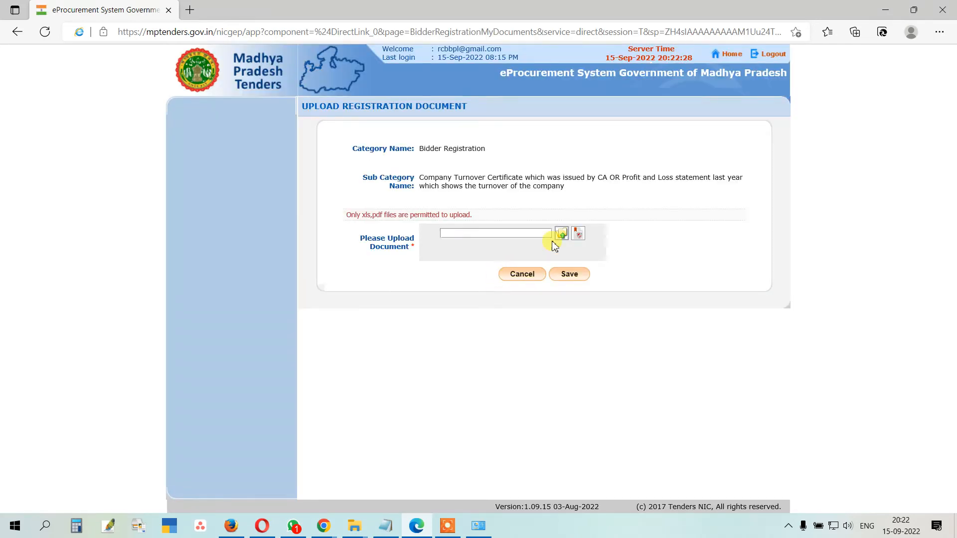
{"action": "left_click", "coordinate": [562, 235]}
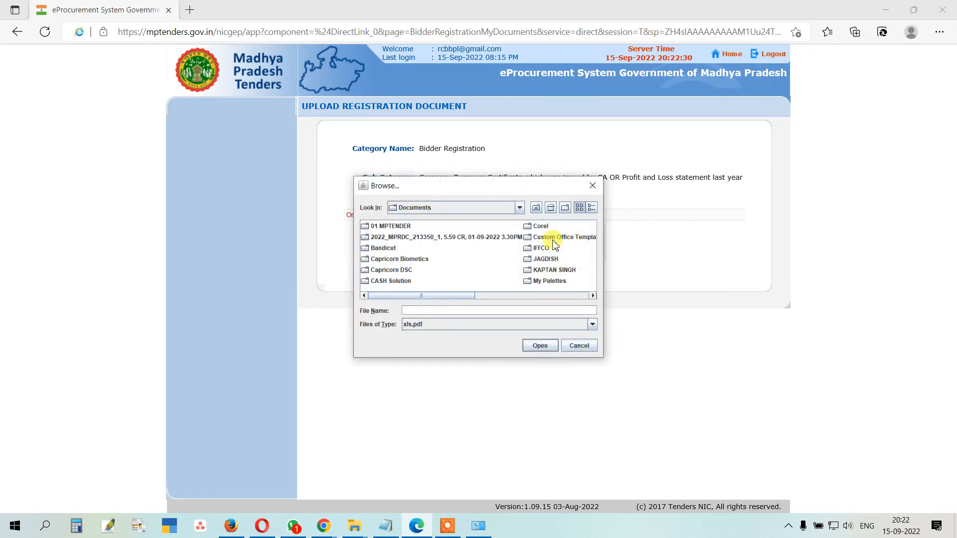
{"action": "left_click", "coordinate": [385, 228]}
{"action": "double_click", "coordinate": [385, 228]}
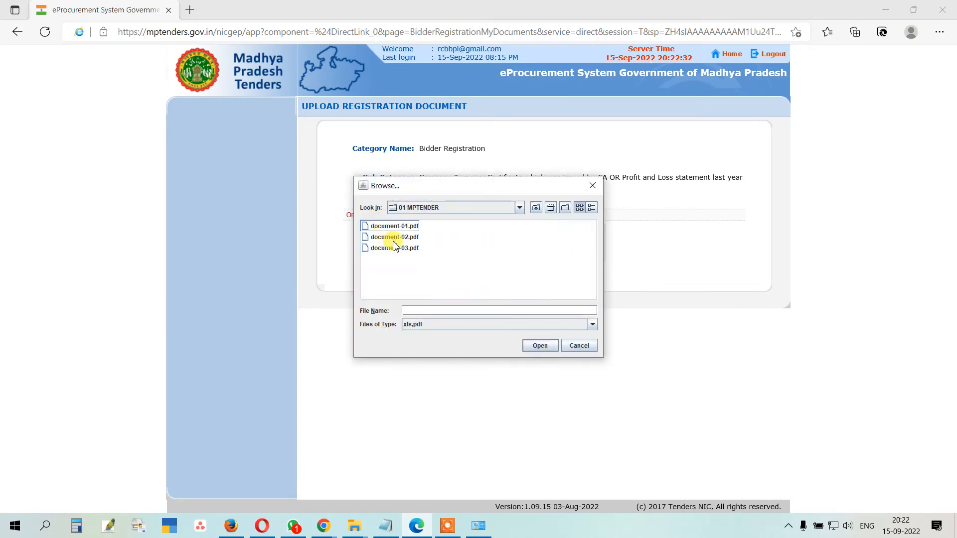
{"action": "double_click", "coordinate": [399, 237]}
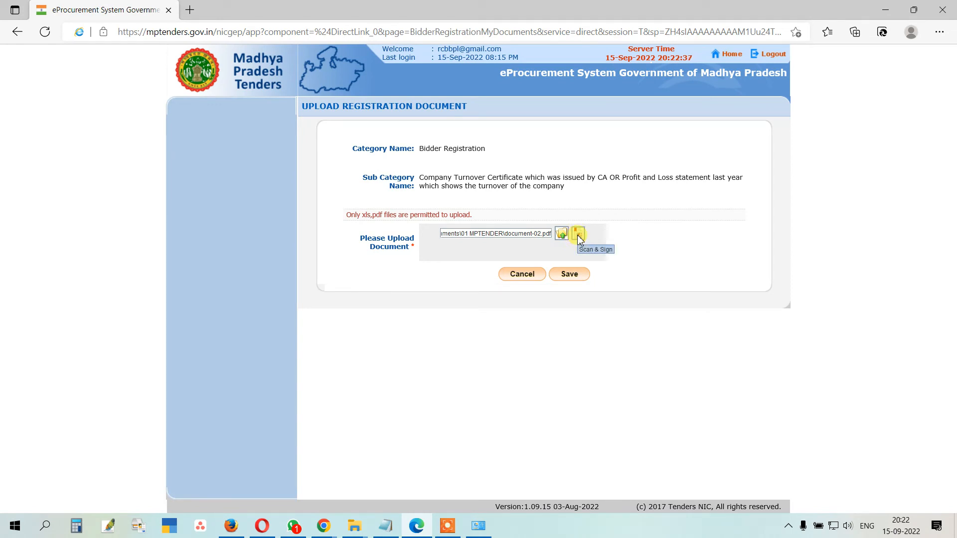
{"action": "left_click", "coordinate": [577, 235]}
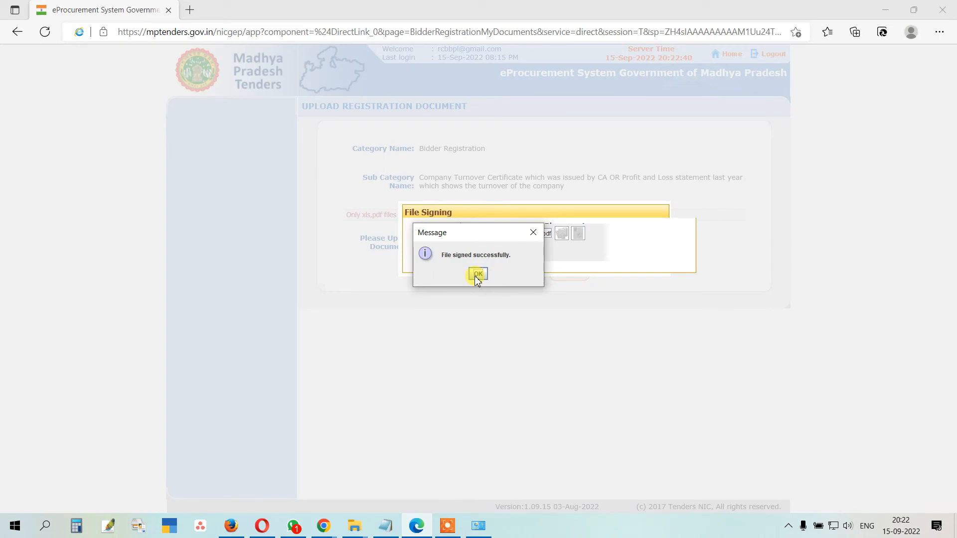
{"action": "left_click", "coordinate": [477, 278]}
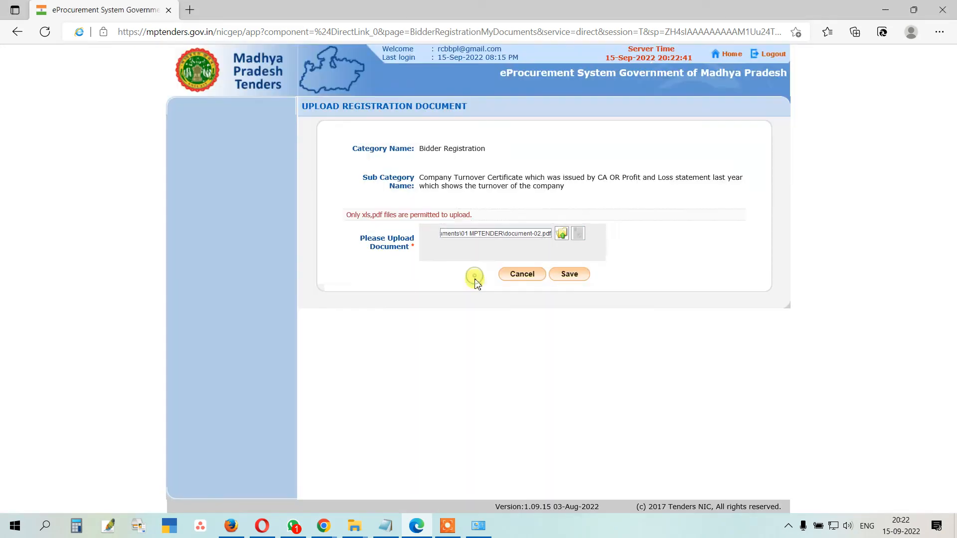
{"action": "left_click", "coordinate": [571, 277]}
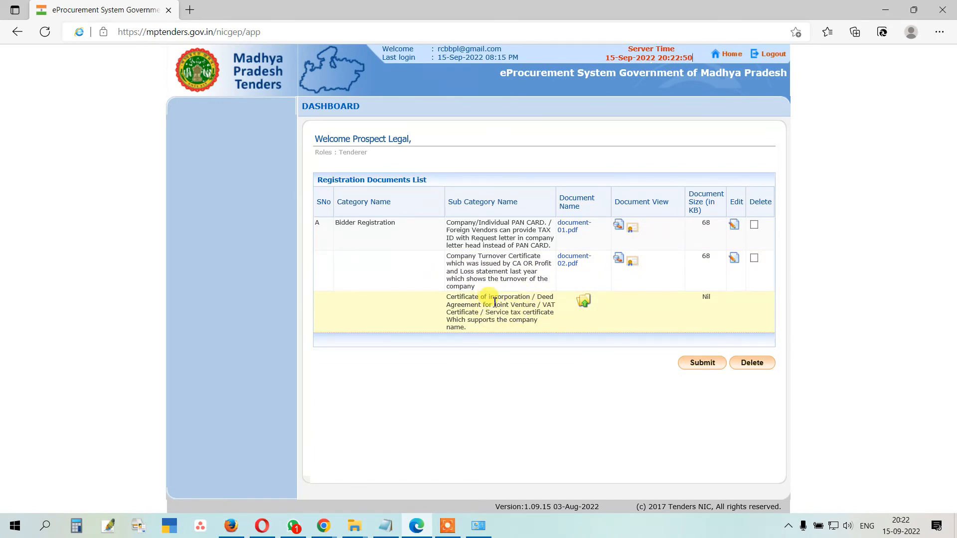
Step: Upload and sign document-03.pdf as the certificate of incorporation, save, then tick the first delete box
{"action": "left_click", "coordinate": [586, 303]}
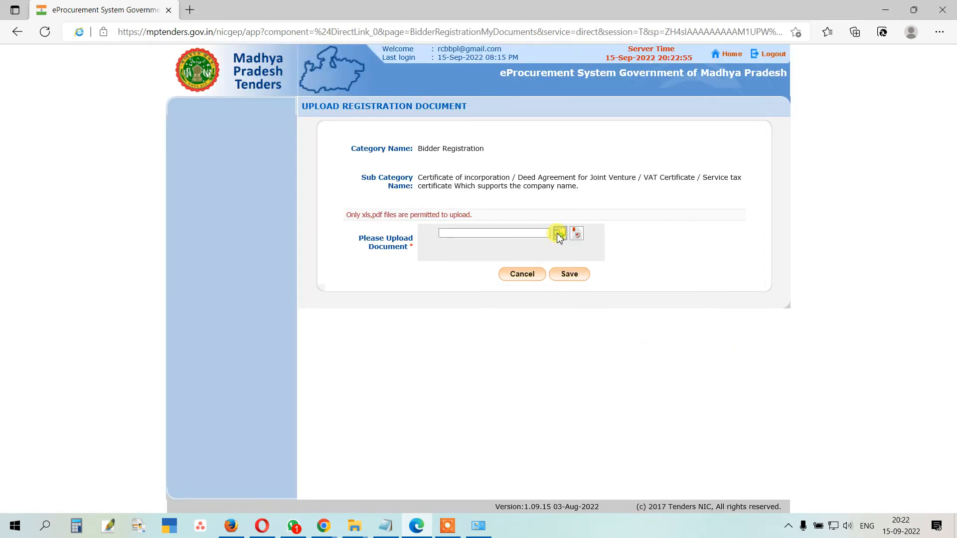
{"action": "left_click", "coordinate": [559, 234]}
{"action": "left_click", "coordinate": [392, 230]}
{"action": "double_click", "coordinate": [391, 231]}
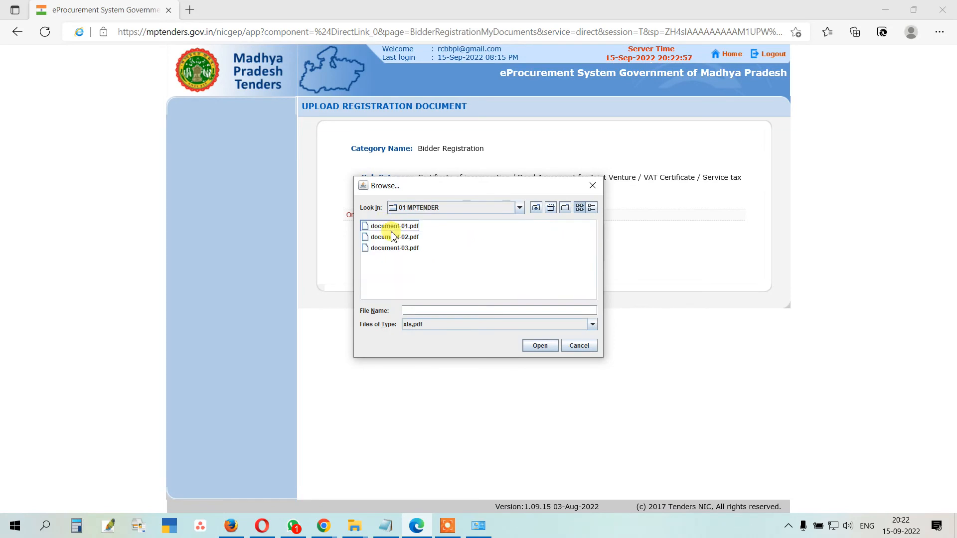
{"action": "double_click", "coordinate": [394, 248]}
{"action": "left_click", "coordinate": [584, 237]}
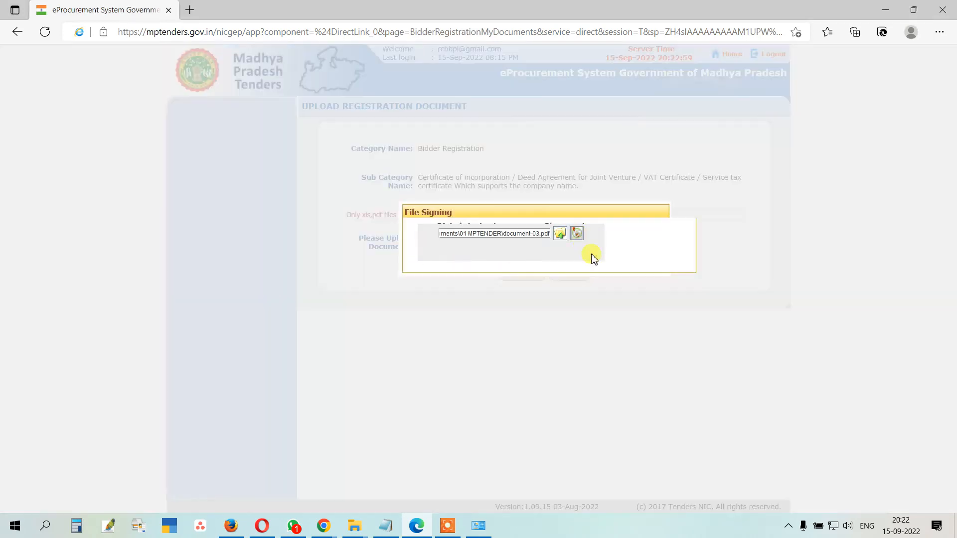
{"action": "left_click", "coordinate": [477, 273]}
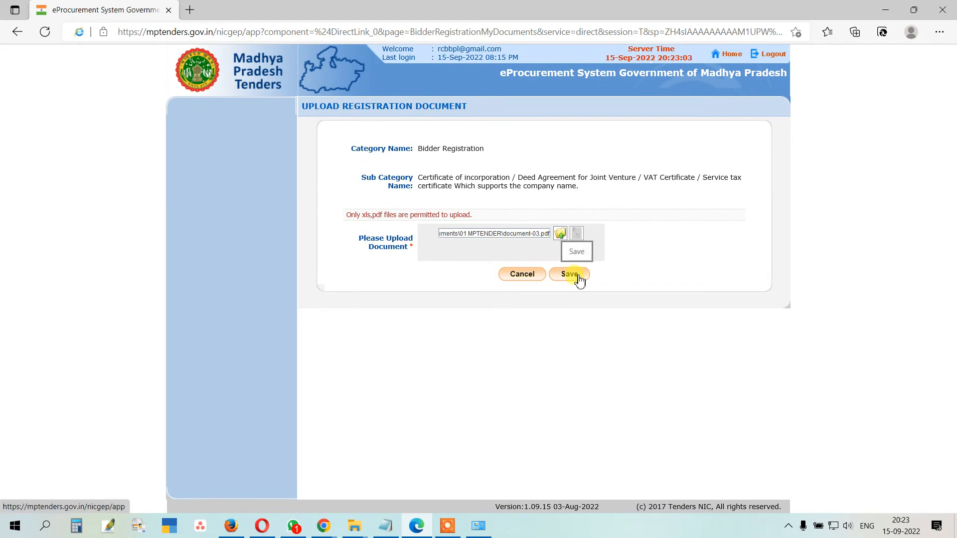
{"action": "left_click", "coordinate": [571, 275]}
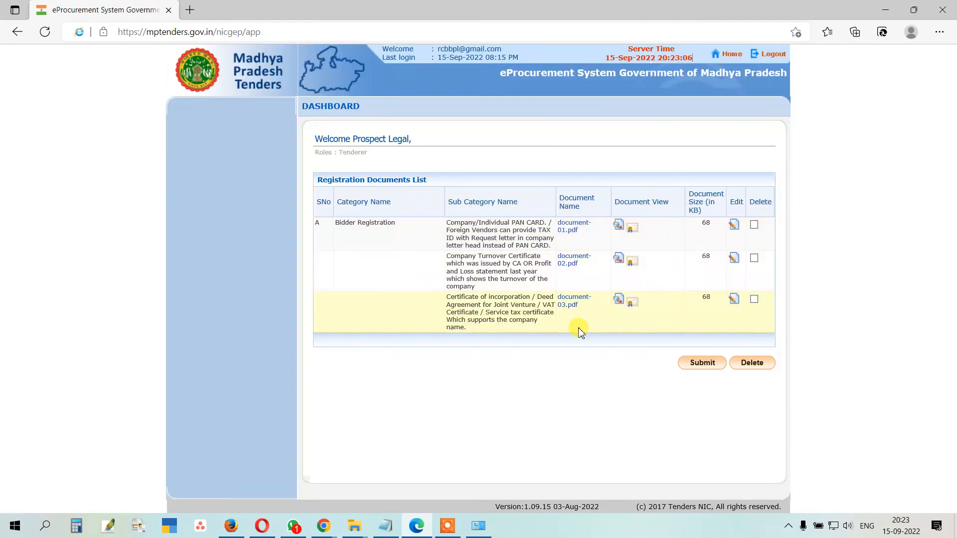
{"action": "left_click", "coordinate": [755, 226]}
Step: Submit the documents, choose INDUSIND for the ₹590 fee, and accept the Payment Verification terms
{"action": "left_click", "coordinate": [703, 365]}
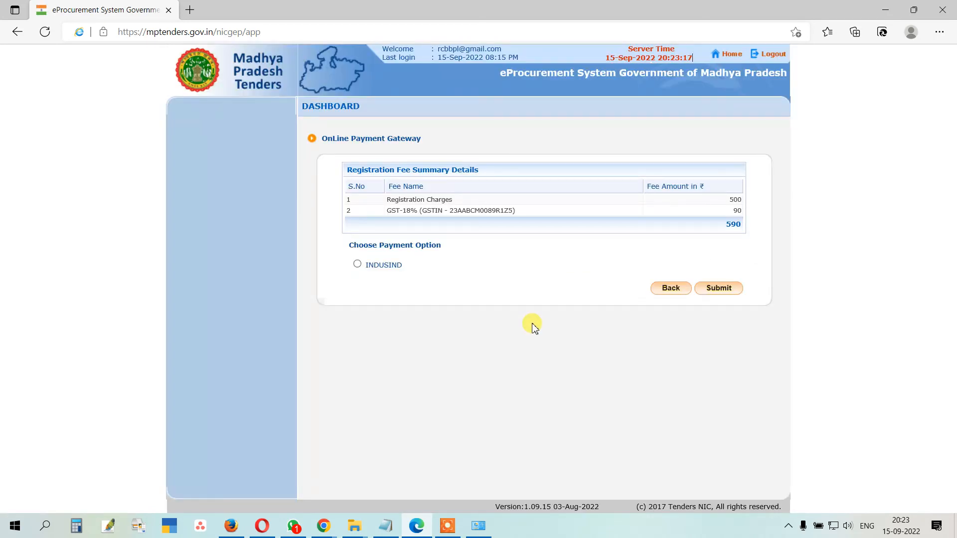
{"action": "left_click", "coordinate": [357, 264]}
{"action": "left_click", "coordinate": [726, 291]}
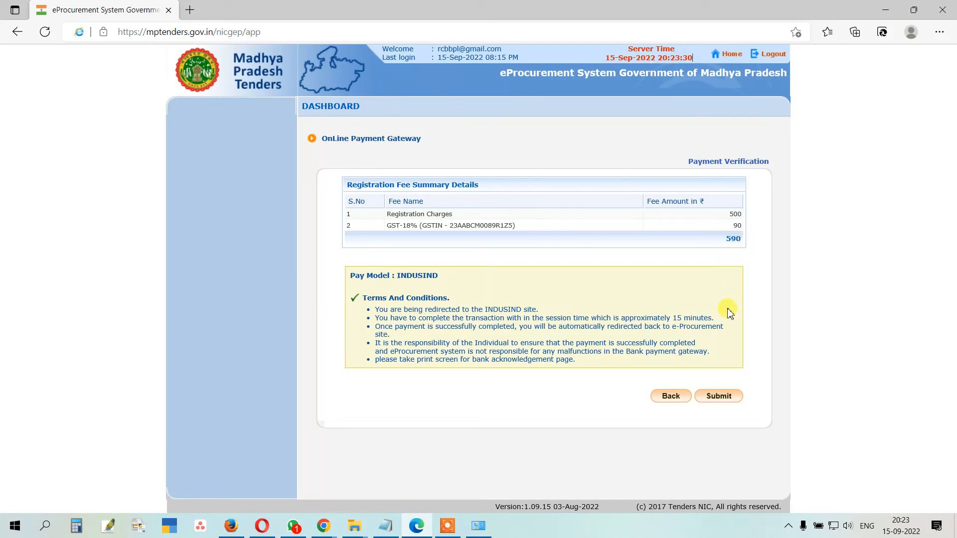
{"action": "left_click", "coordinate": [721, 401]}
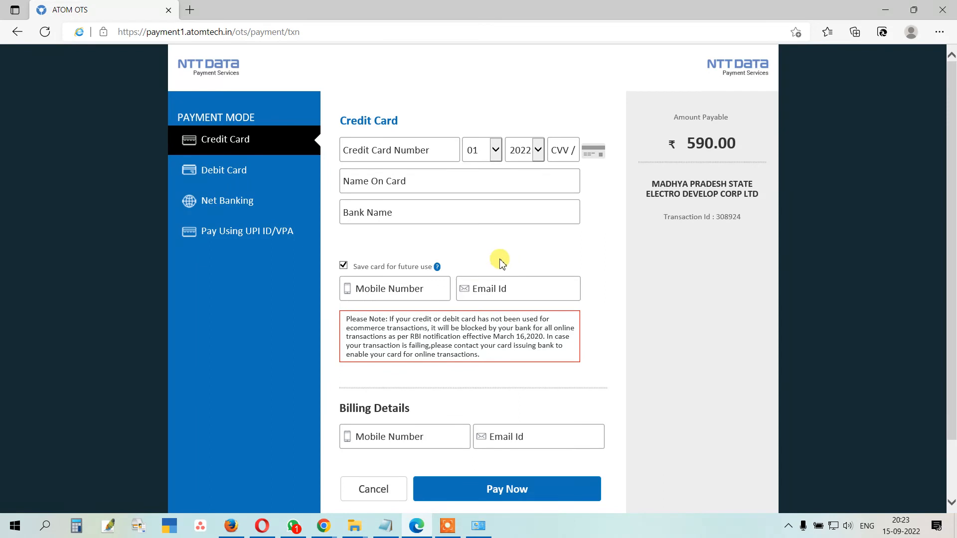
Step: Cancel the ₹590 card transaction on the NTT DATA page and confirm the cancellation
{"action": "scroll", "coordinate": [464, 209], "scroll_direction": "down", "scroll_amount": 2}
{"action": "left_click", "coordinate": [374, 420]}
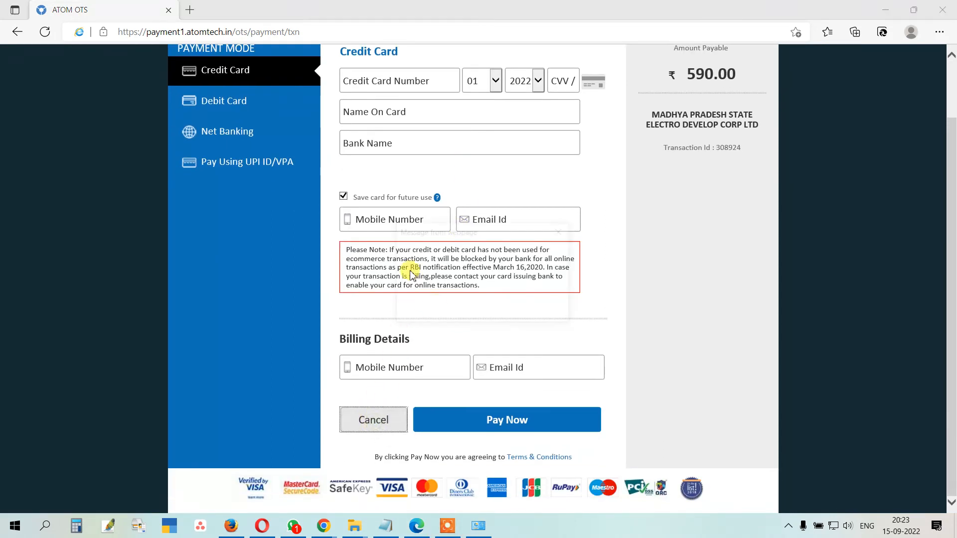
{"action": "left_click", "coordinate": [479, 307]}
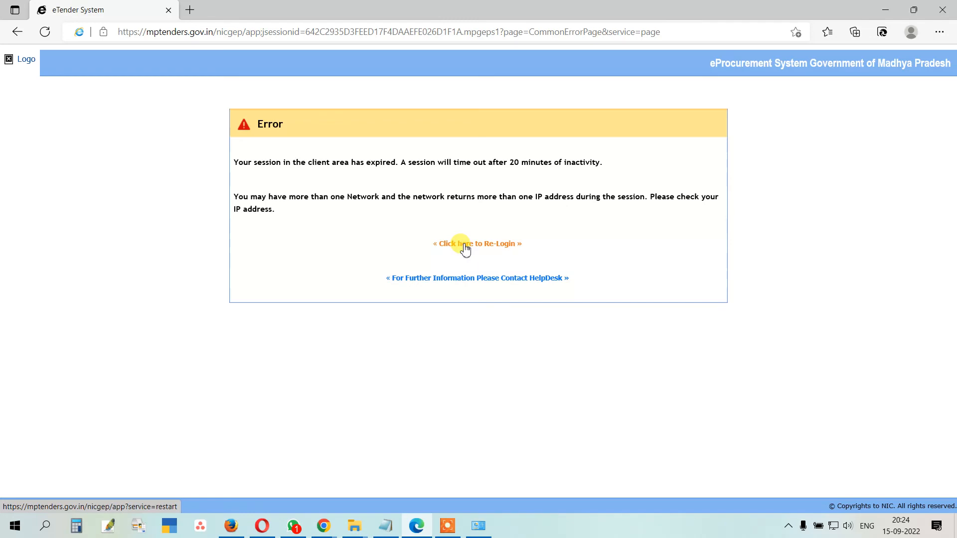
Step: Follow the Re-Login link, then open the User Login form from the home page
{"action": "left_click", "coordinate": [465, 246]}
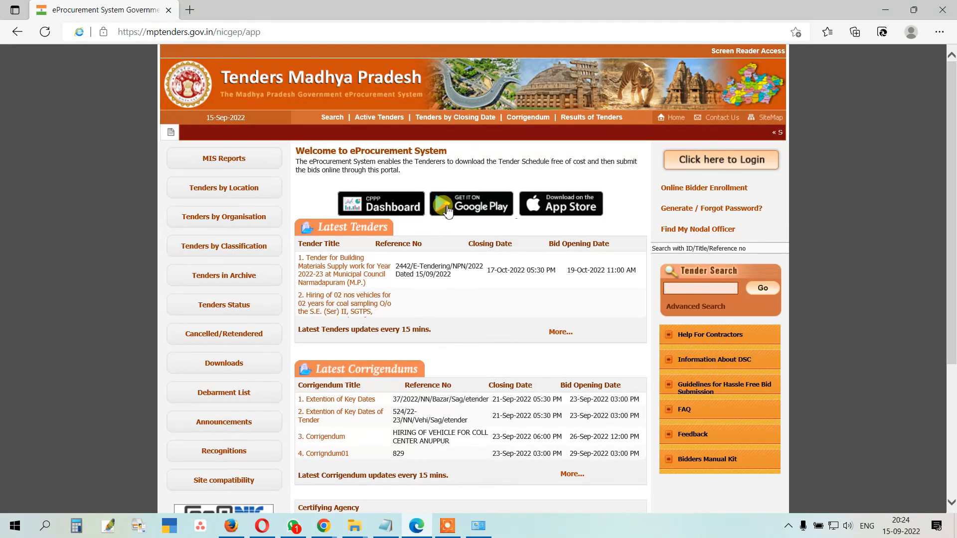
{"action": "left_click", "coordinate": [723, 165]}
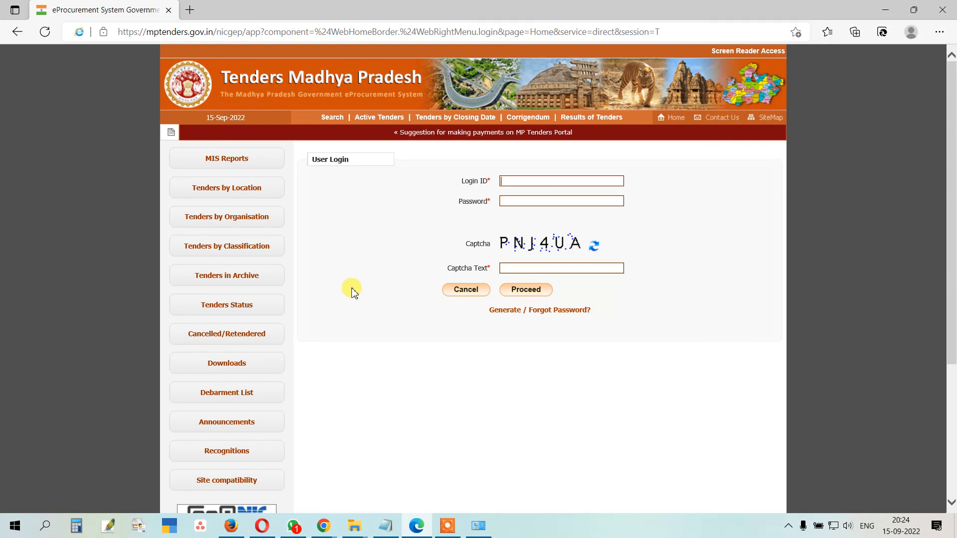
Step: View the Contact Us page, highlight a helpdesk phone number, then bring Chrome forward
{"action": "left_click", "coordinate": [723, 120]}
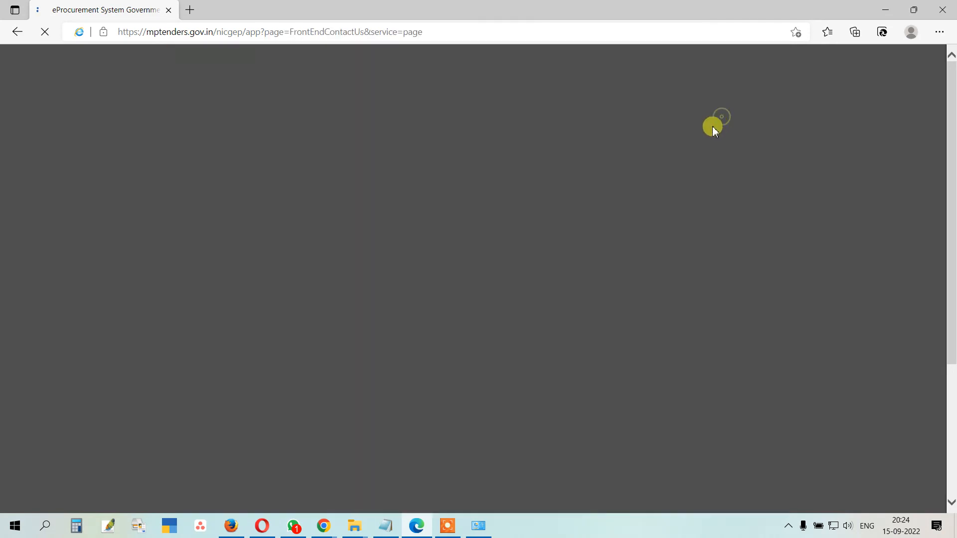
{"action": "left_click_drag", "start_coordinate": [343, 209], "coordinate": [359, 224]}
{"action": "left_click", "coordinate": [346, 227]}
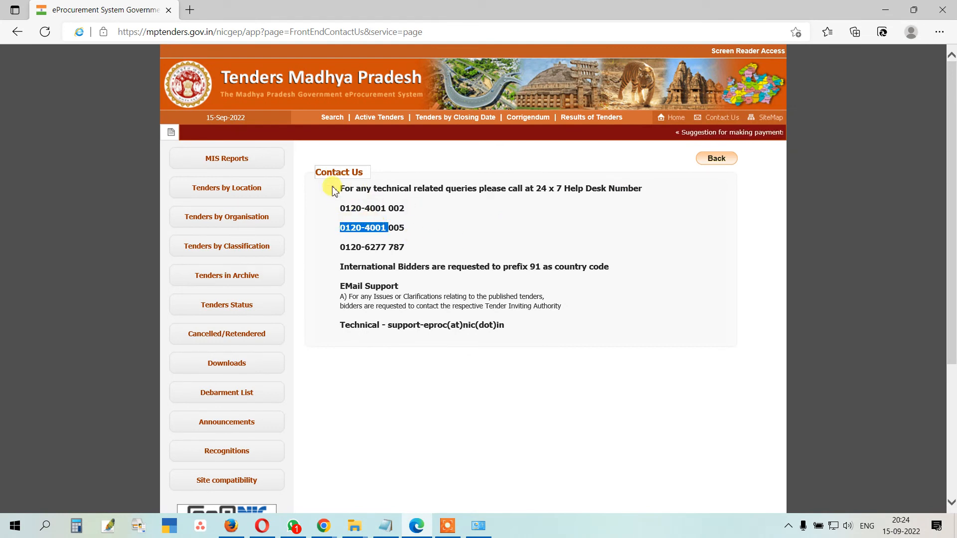
{"action": "left_click", "coordinate": [324, 526]}
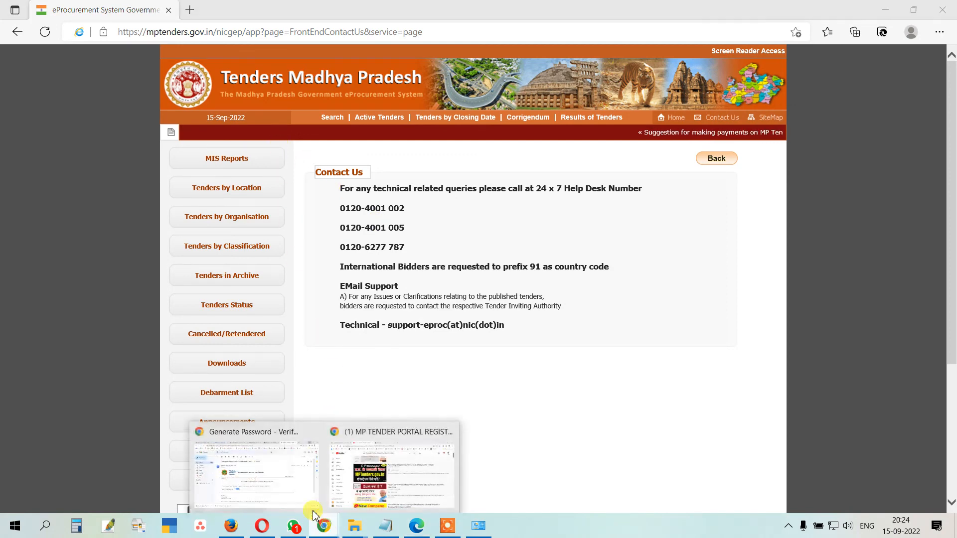
{"action": "left_click", "coordinate": [255, 471]}
Step: Search 'anydesk' in a new Chrome tab, open anydesk.com, then return to Edge's contact page
{"action": "left_click", "coordinate": [804, 11]}
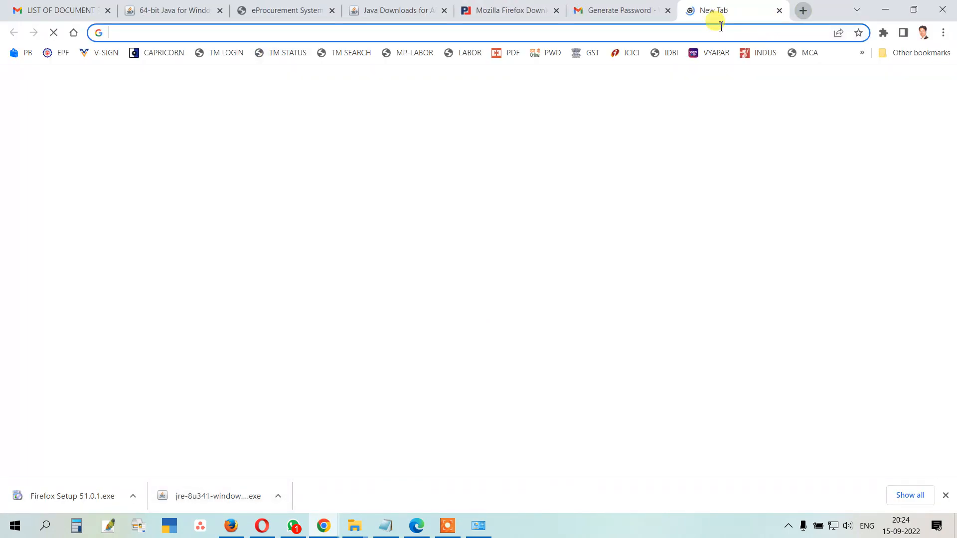
{"action": "type", "text": "anydesk"}
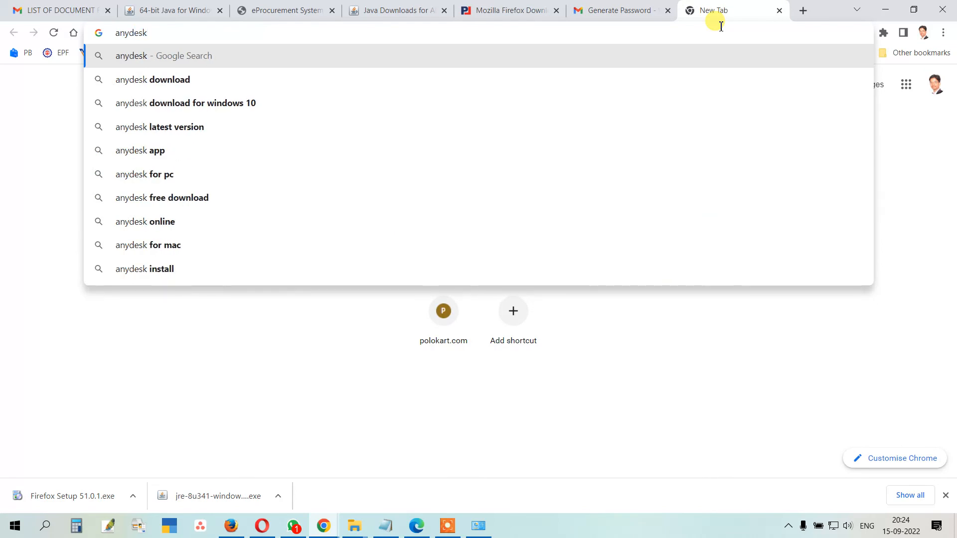
{"action": "key", "text": "Return"}
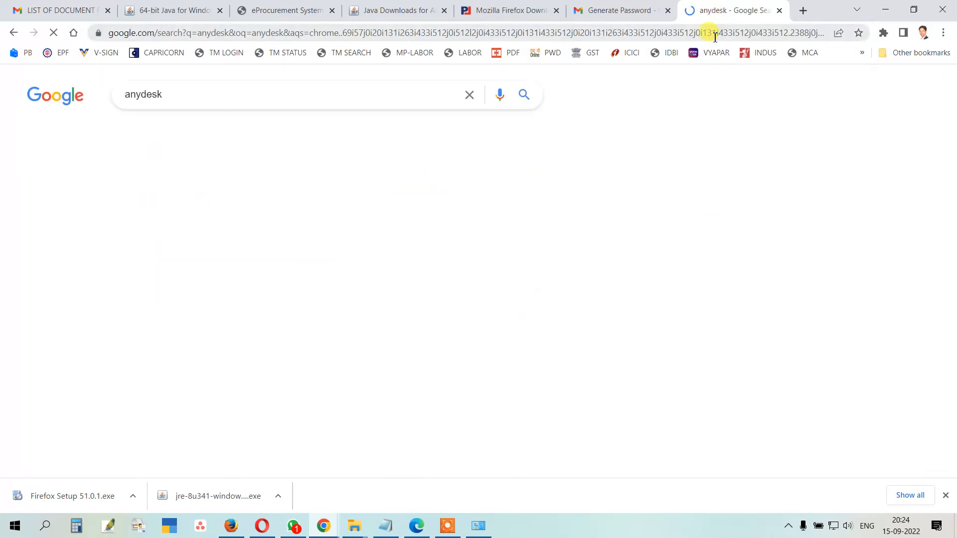
{"action": "left_click", "coordinate": [160, 204]}
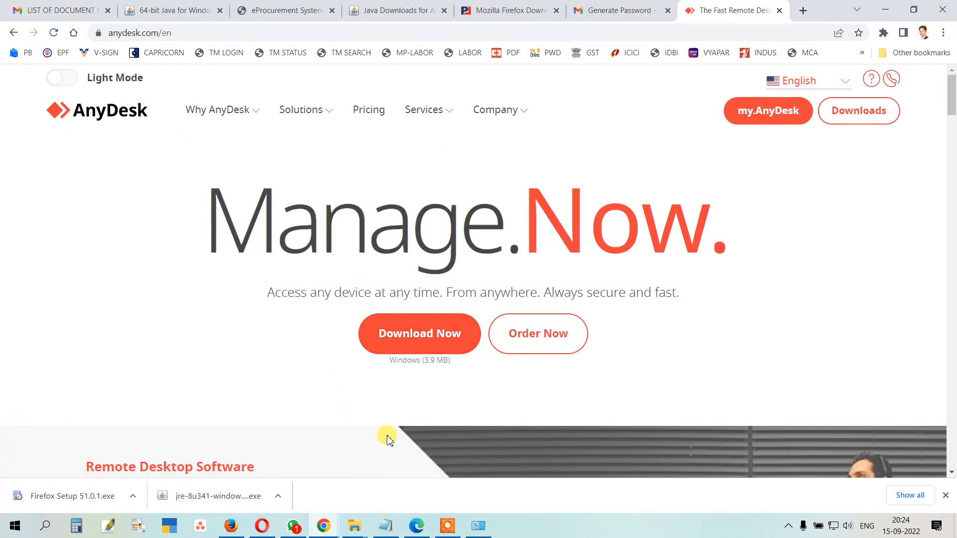
{"action": "left_click", "coordinate": [416, 527]}
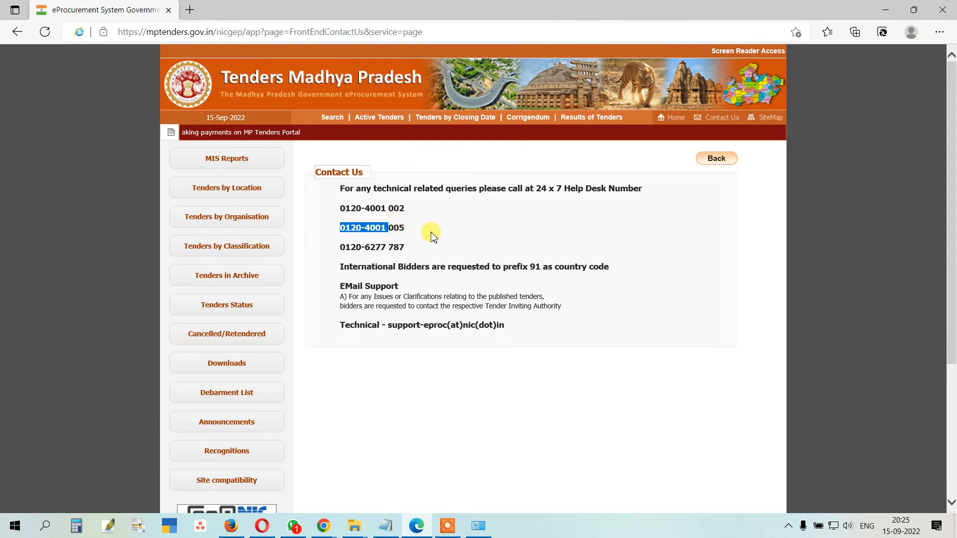
Step: Use the Home link in the orange header to leave Contact Us for the MP Tenders home page
{"action": "left_click", "coordinate": [669, 124]}
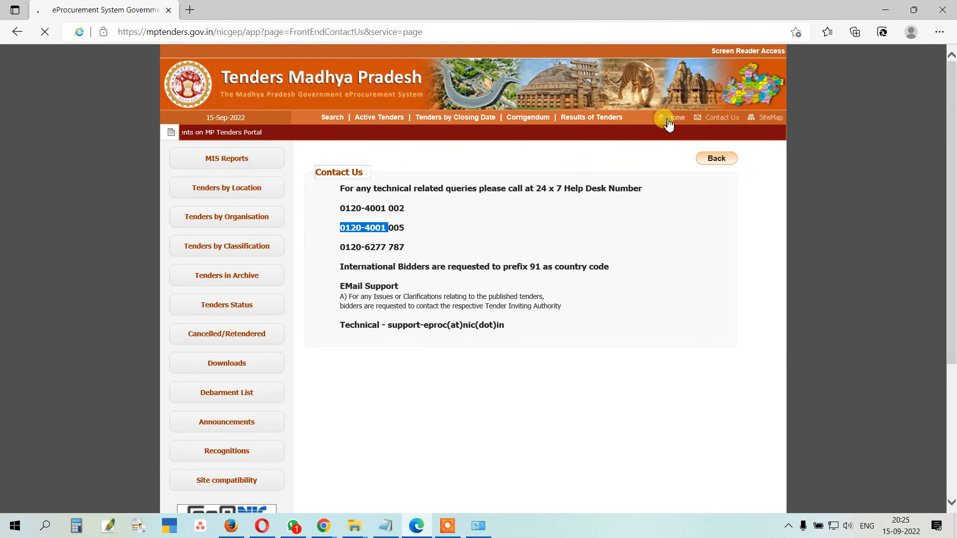